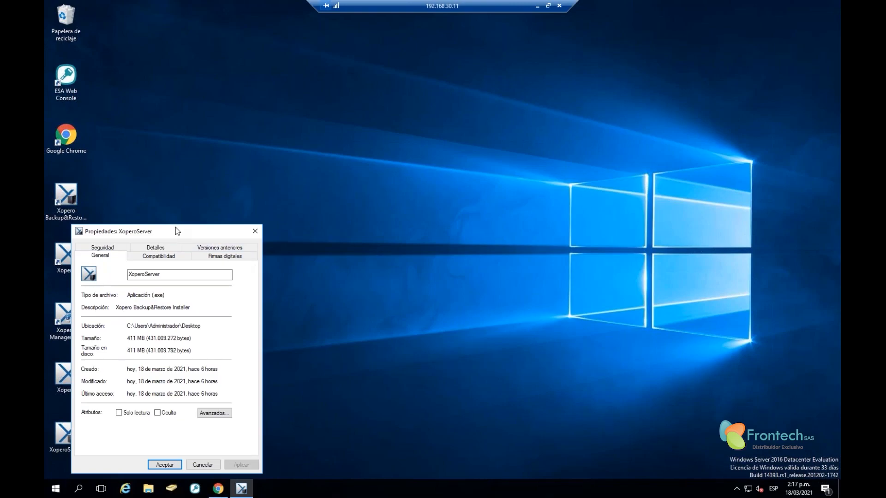
# Close the XoperoServer properties window and cancel the Xopero setup wizard without installing
pyautogui.moveTo(176, 227); pyautogui.dragTo(252, 139)
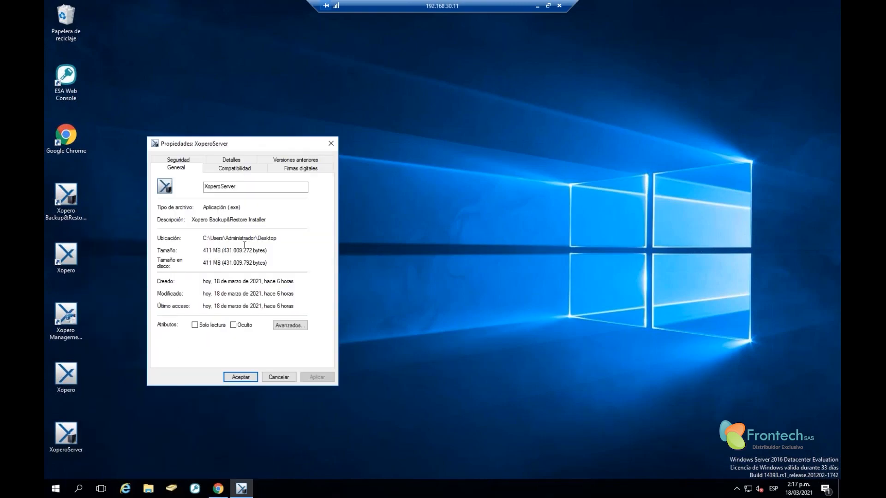
pyautogui.click(331, 143)
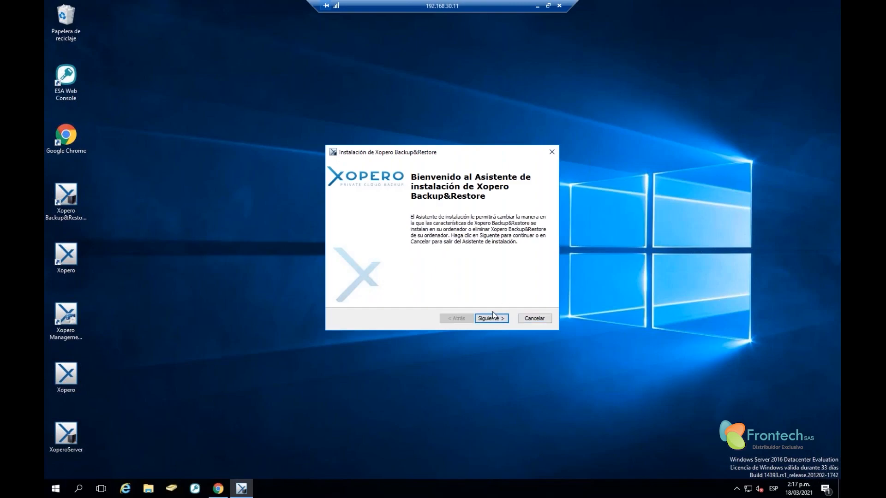
pyautogui.click(540, 321)
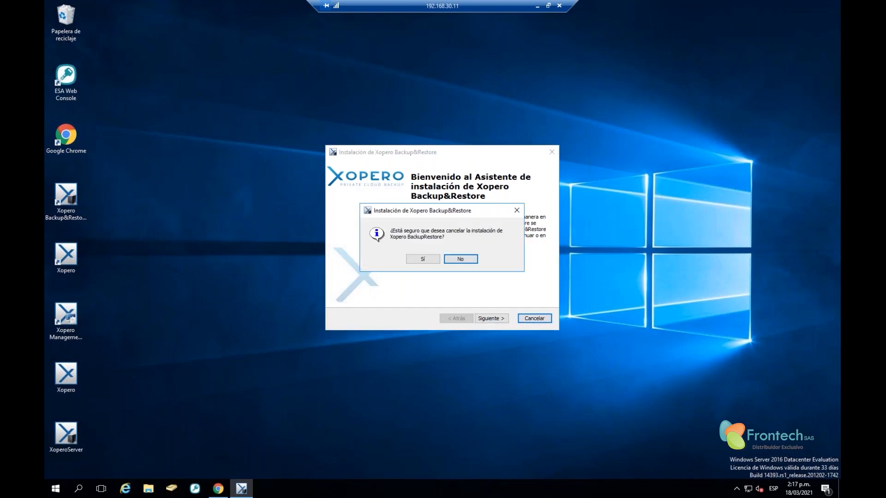
pyautogui.click(424, 259)
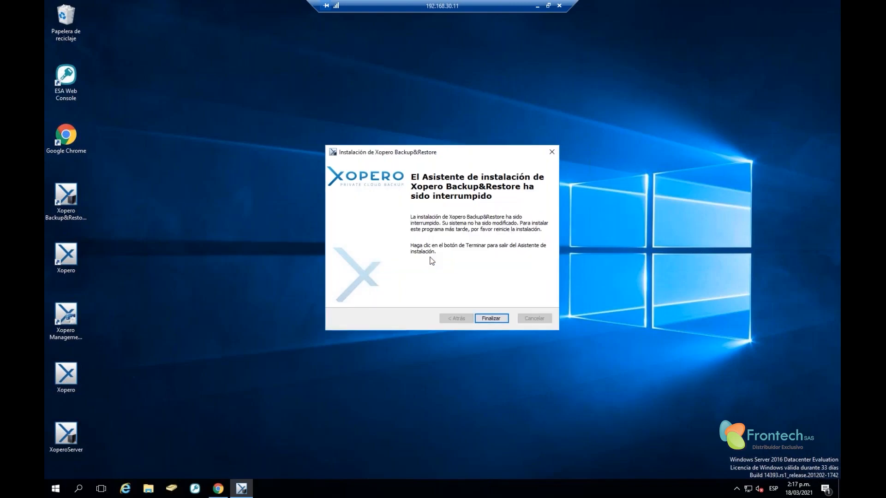
pyautogui.click(493, 318)
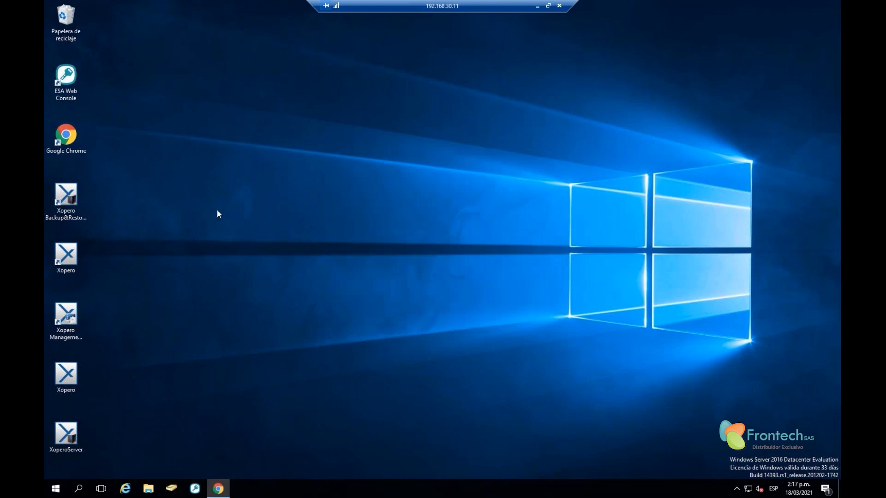
# Launch the Xopero Backup & Restore console in a single tab and review Data stores 1–3
pyautogui.doubleClick(66, 217)
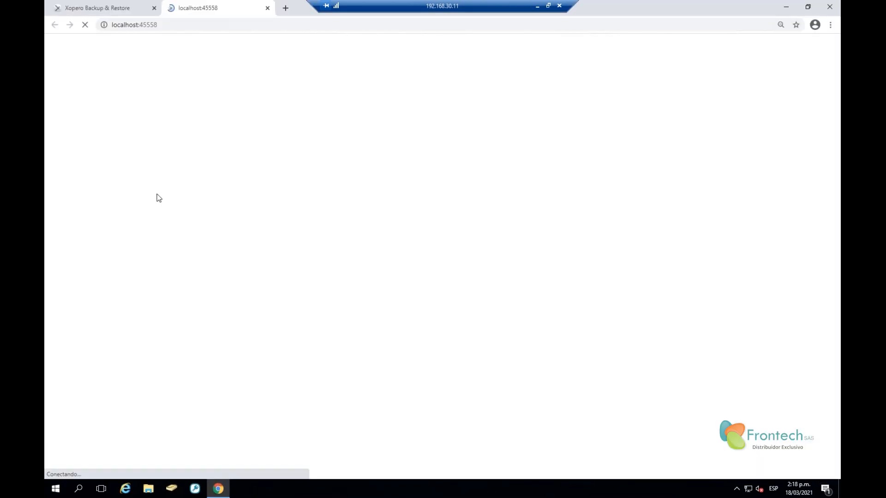
pyautogui.click(153, 9)
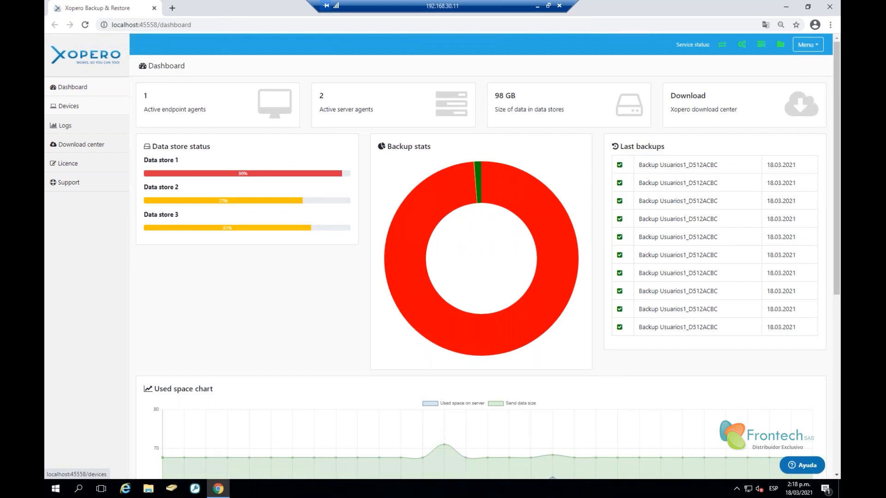
pyautogui.moveTo(170, 123)
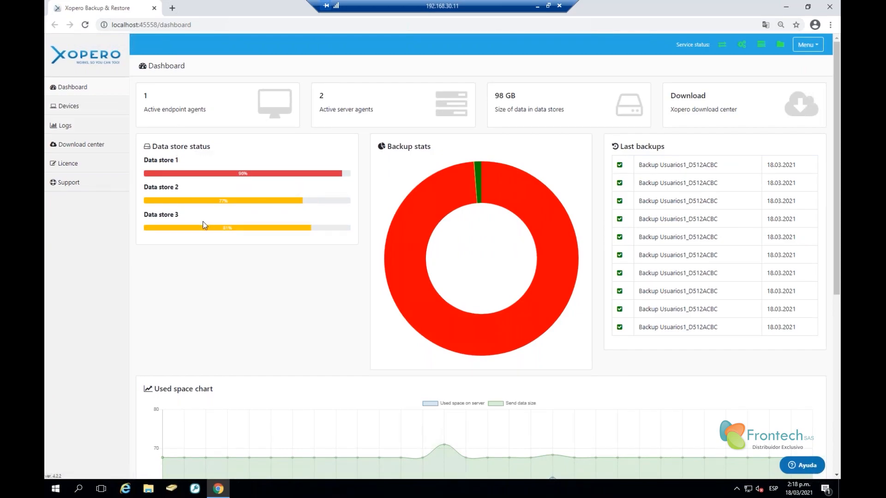
pyautogui.moveTo(148, 160); pyautogui.dragTo(200, 163)
pyautogui.moveTo(153, 187); pyautogui.dragTo(199, 189)
pyautogui.moveTo(158, 213); pyautogui.dragTo(194, 217)
pyautogui.click(187, 261)
# Review endpoint and server agent counts and stored data size, then open the Devices list
pyautogui.moveTo(173, 103)
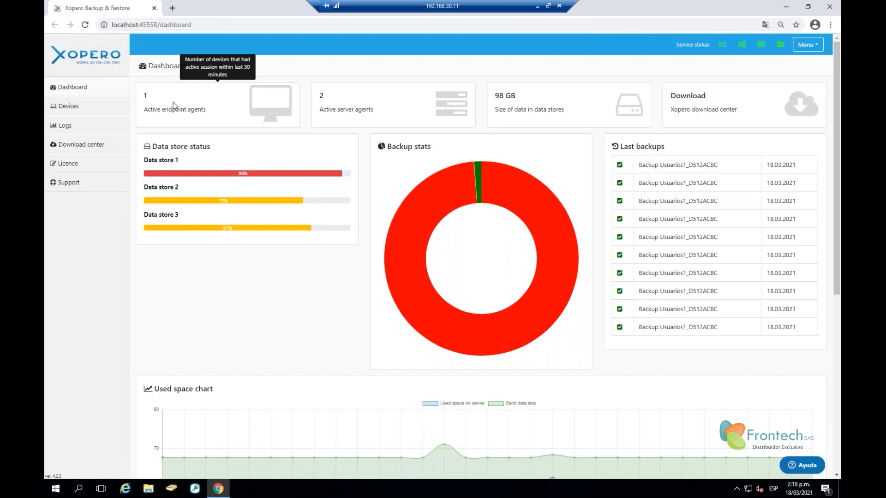
pyautogui.moveTo(161, 109); pyautogui.dragTo(216, 111)
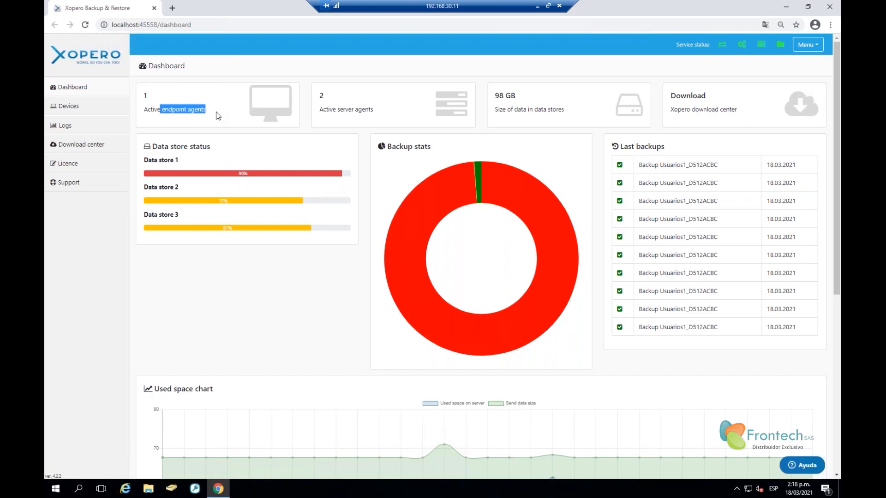
pyautogui.moveTo(332, 109); pyautogui.dragTo(387, 107)
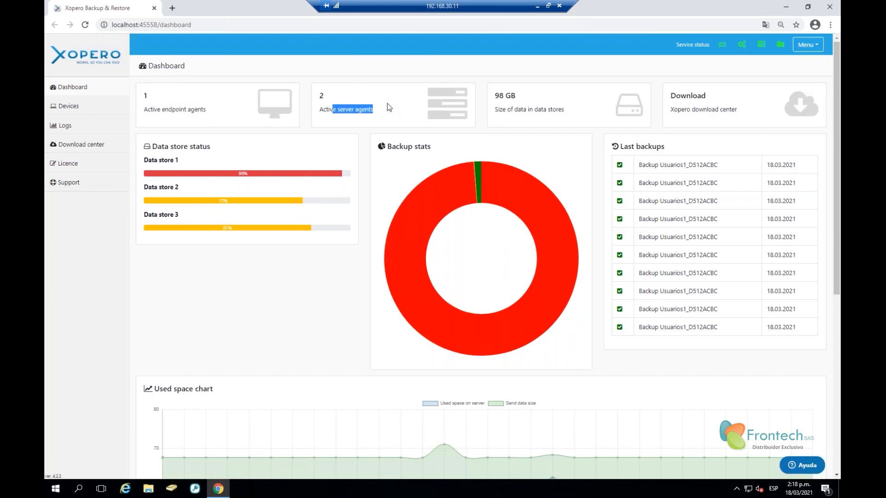
pyautogui.moveTo(522, 104)
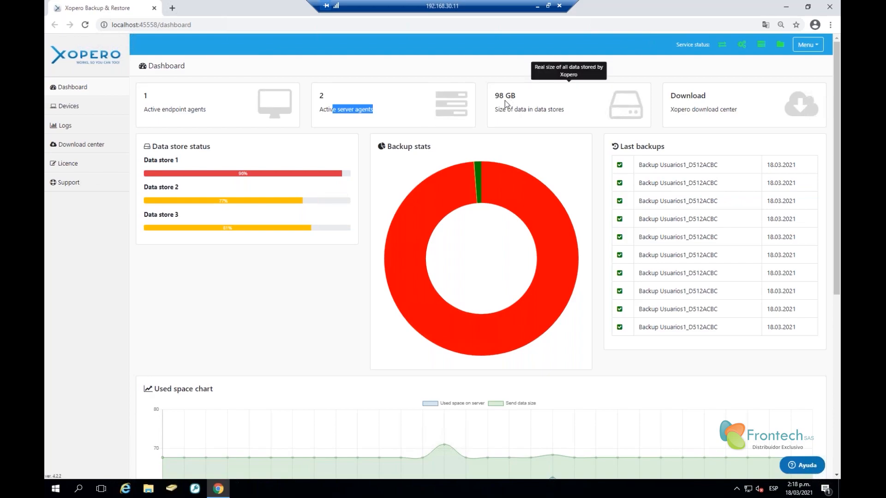
pyautogui.moveTo(502, 109); pyautogui.dragTo(570, 128)
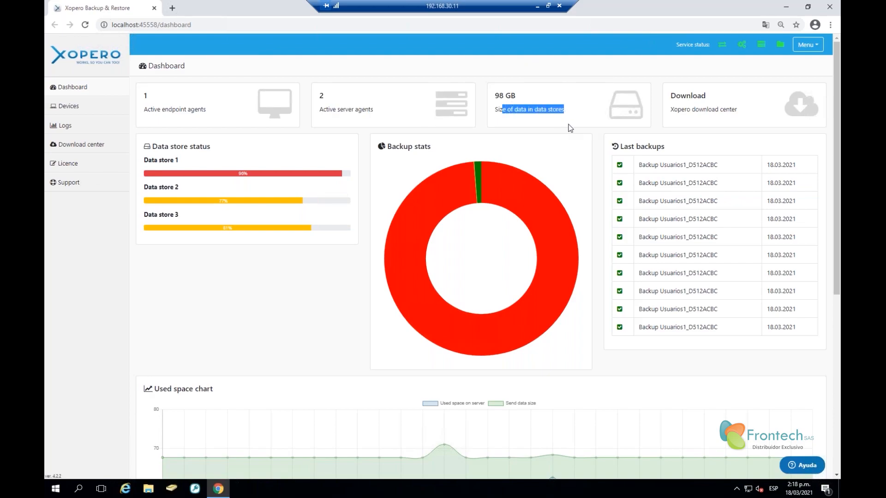
pyautogui.click(70, 107)
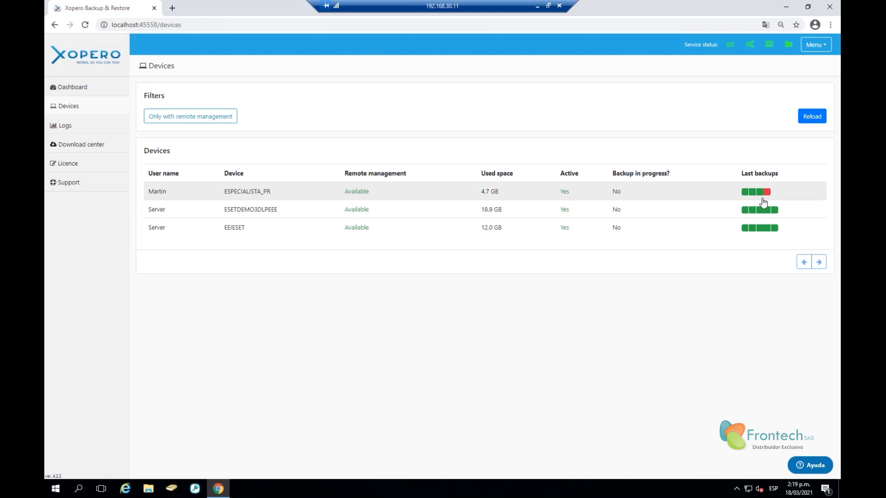
pyautogui.click(767, 192)
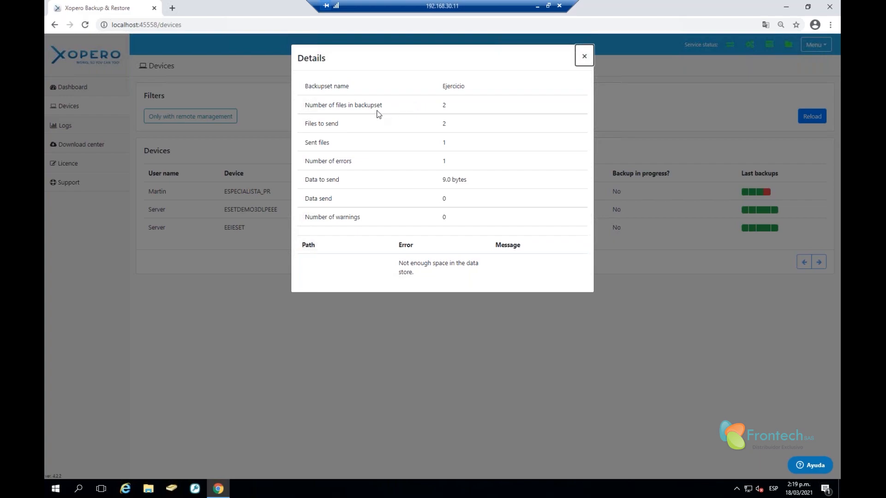
pyautogui.moveTo(447, 88); pyautogui.dragTo(488, 87)
pyautogui.moveTo(443, 182); pyautogui.dragTo(475, 188)
pyautogui.moveTo(400, 263)
pyautogui.mouseDown()
pyautogui.moveTo(427, 277)
pyautogui.moveTo(402, 263)
pyautogui.mouseUp()
pyautogui.click(429, 278)
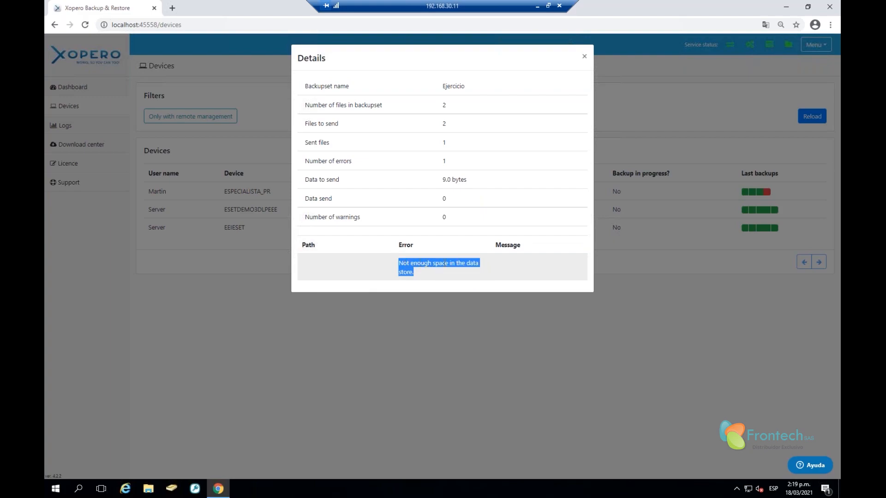
pyautogui.click(443, 263)
pyautogui.click(584, 56)
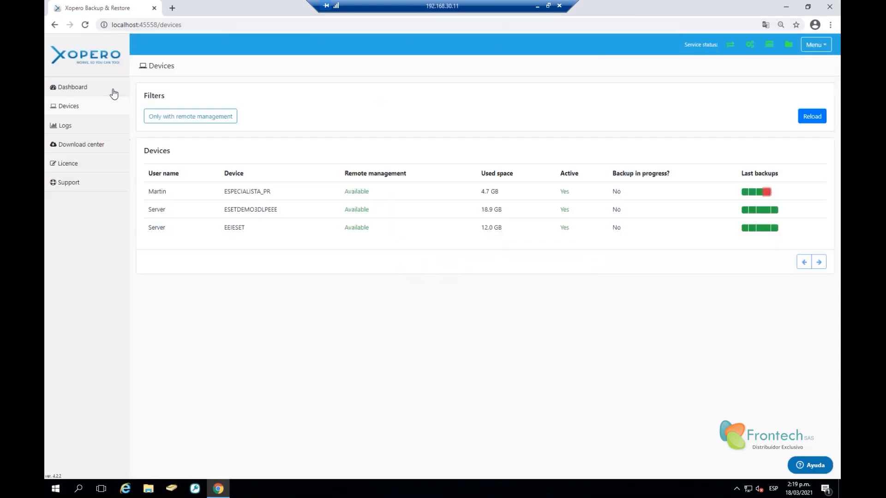
pyautogui.click(81, 129)
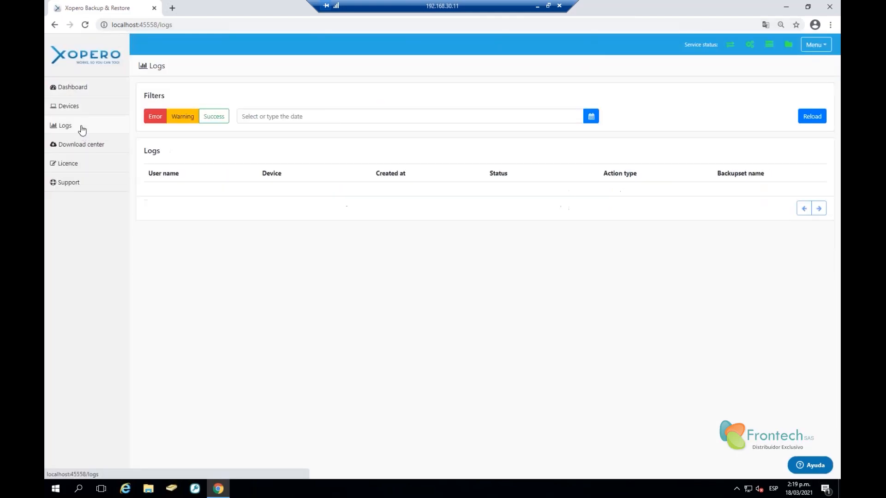
# Filter Logs to Success entries only, excluding Error and Warning, then go to the Download center
pyautogui.click(153, 121)
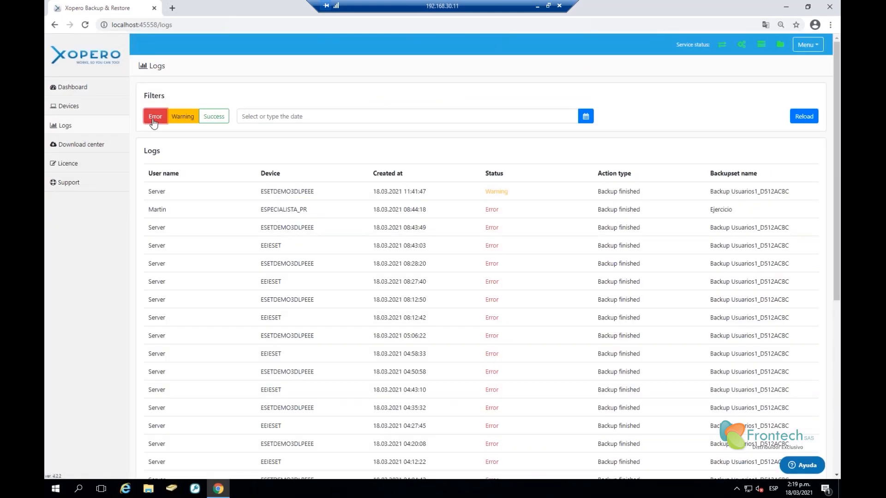
pyautogui.click(154, 121)
pyautogui.click(180, 121)
pyautogui.click(216, 118)
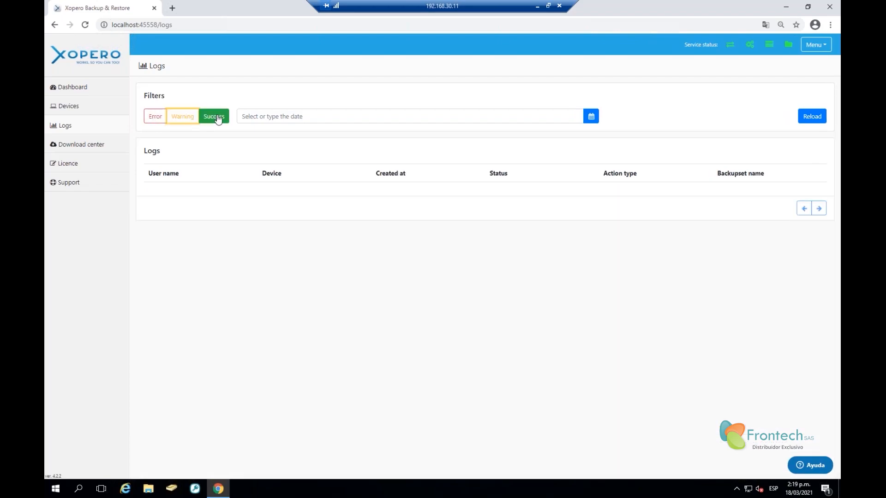
pyautogui.click(219, 119)
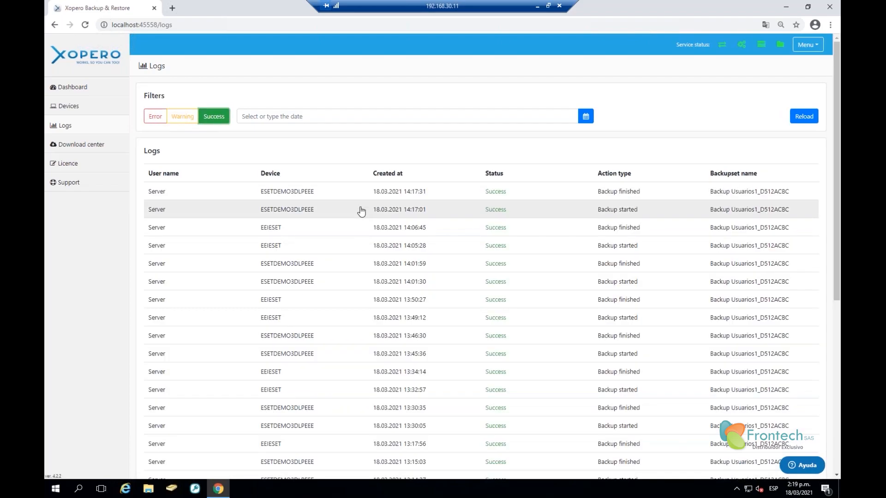
pyautogui.click(81, 149)
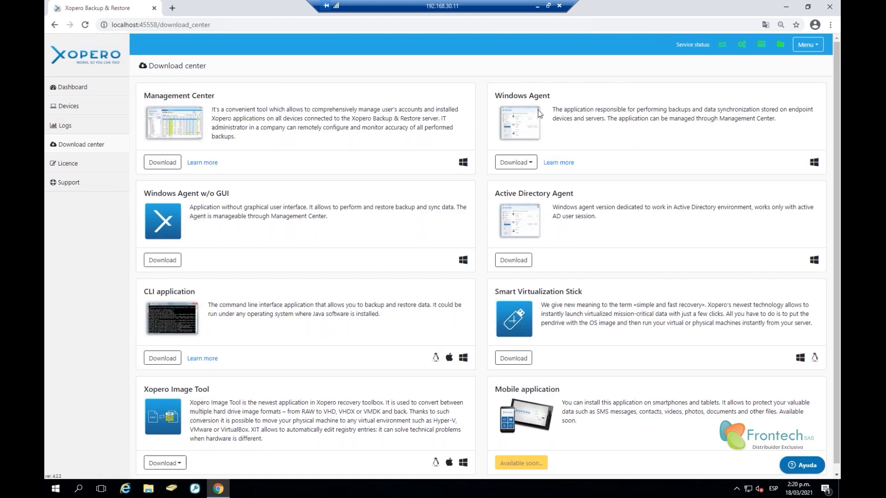
pyautogui.click(532, 165)
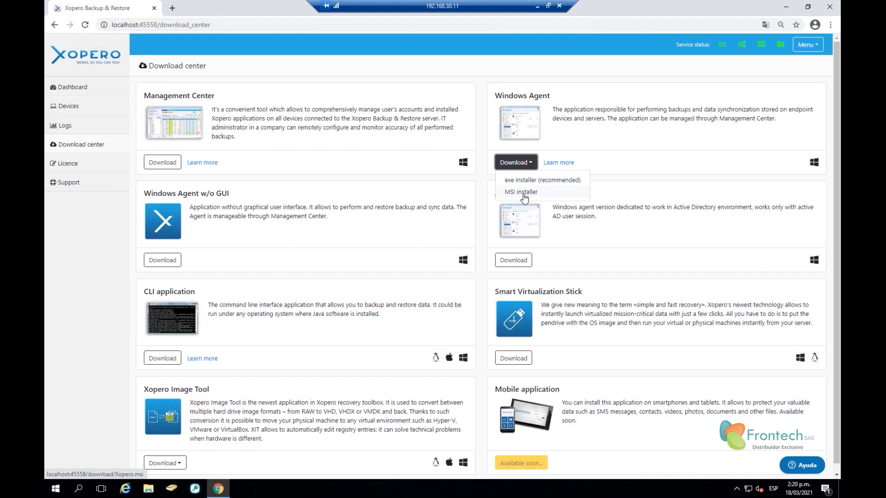
pyautogui.click(126, 233)
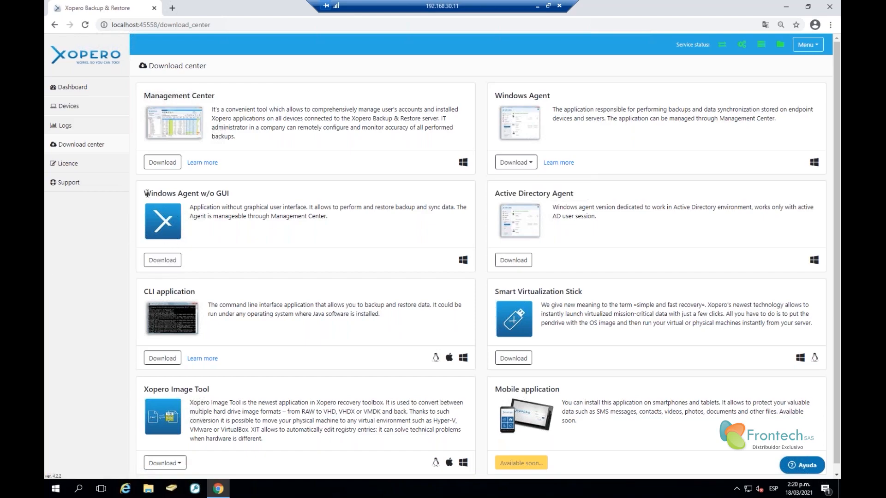
pyautogui.moveTo(145, 194); pyautogui.dragTo(235, 198)
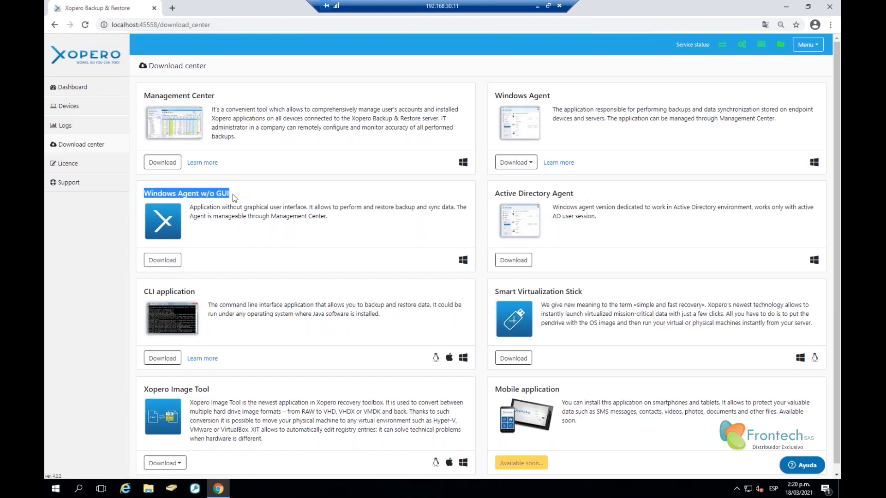
pyautogui.moveTo(496, 95); pyautogui.dragTo(554, 93)
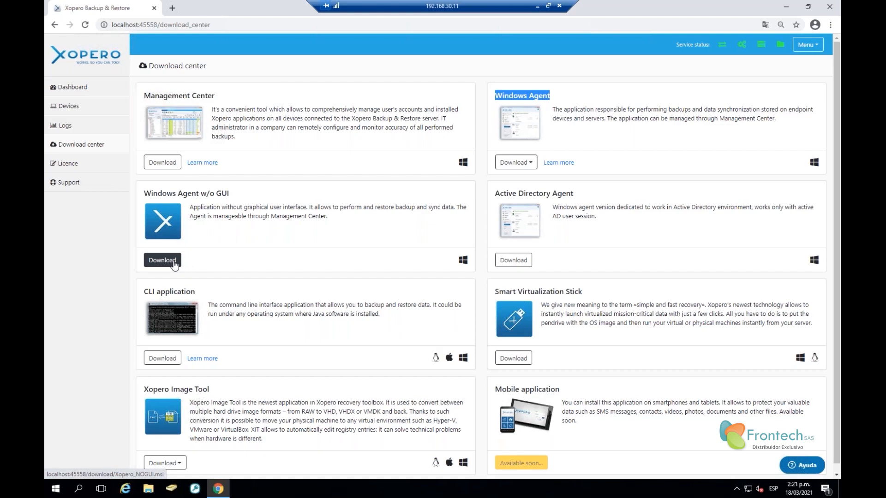
pyautogui.click(501, 96)
pyautogui.moveTo(501, 96); pyautogui.dragTo(549, 96)
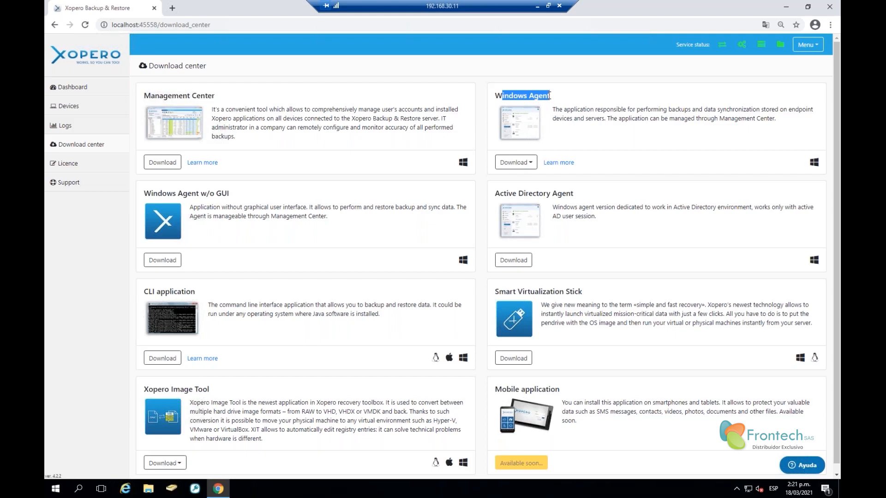
pyautogui.click(498, 96)
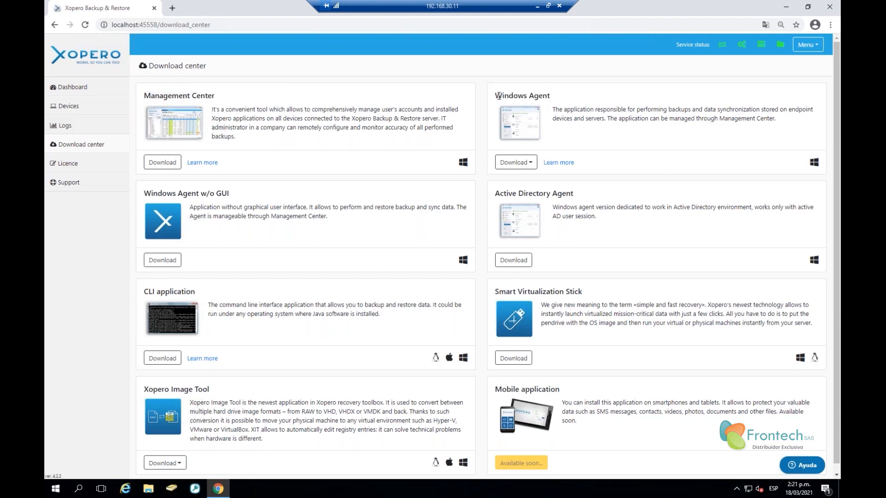
pyautogui.moveTo(498, 96); pyautogui.dragTo(554, 99)
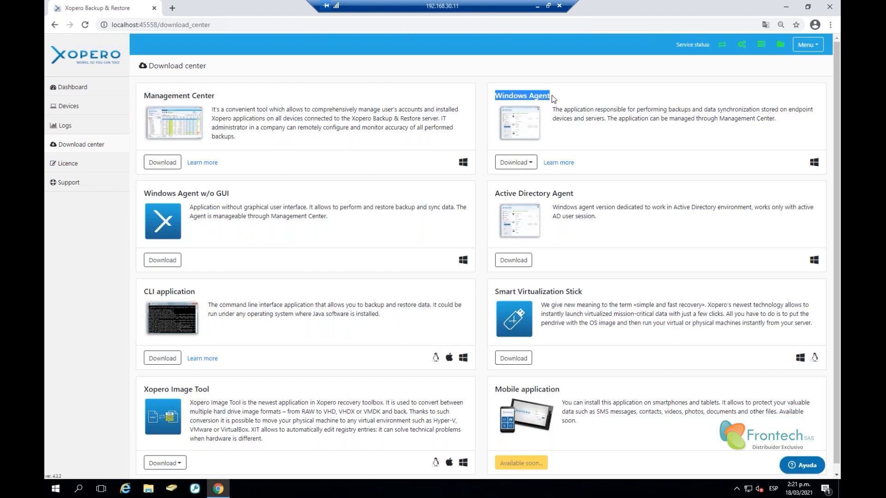
pyautogui.moveTo(143, 193); pyautogui.dragTo(229, 194)
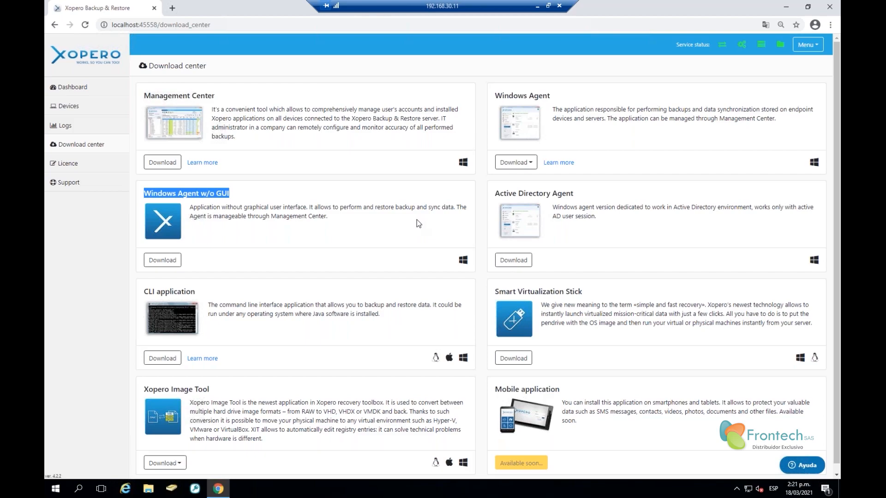
# Scroll the Download center and highlight the Active Directory Agent title
pyautogui.scroll(-1, 417, 220)
pyautogui.click(501, 186)
pyautogui.moveTo(501, 186); pyautogui.dragTo(594, 181)
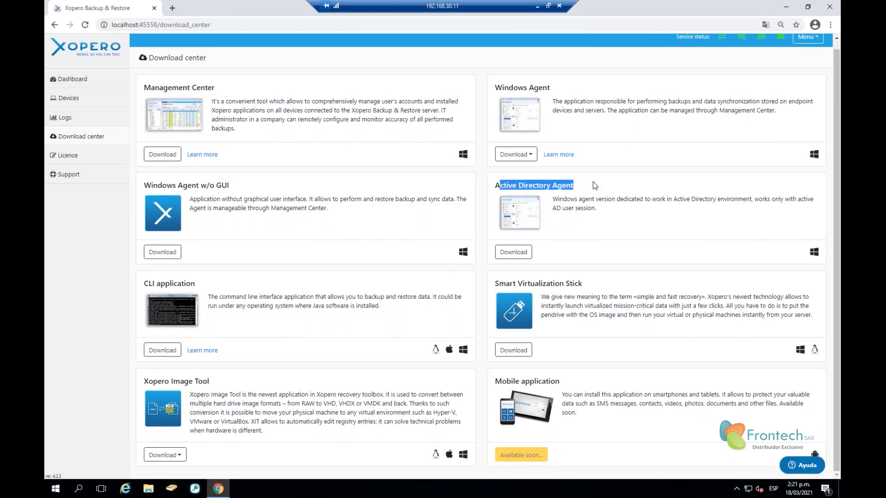
pyautogui.click(589, 214)
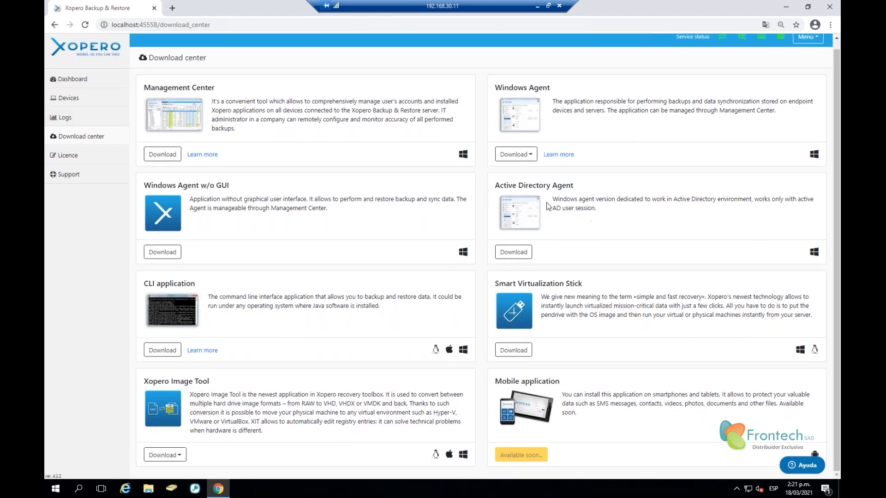
pyautogui.moveTo(495, 186); pyautogui.dragTo(575, 187)
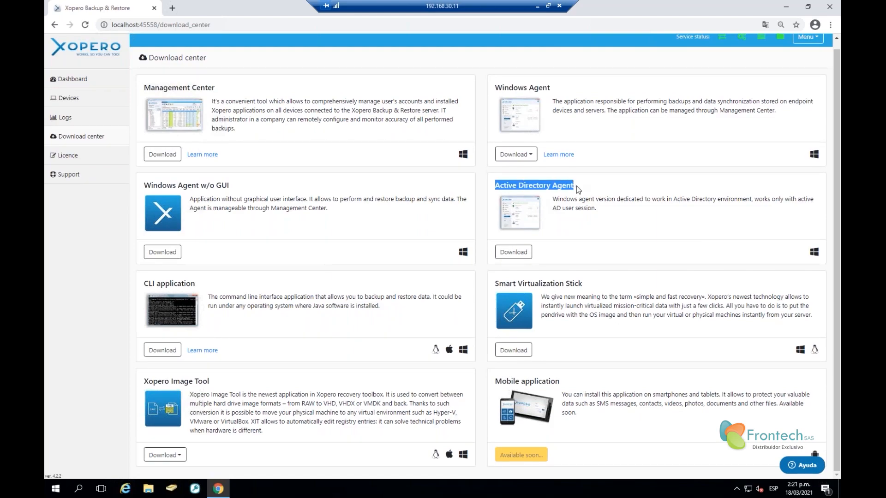
pyautogui.click(581, 203)
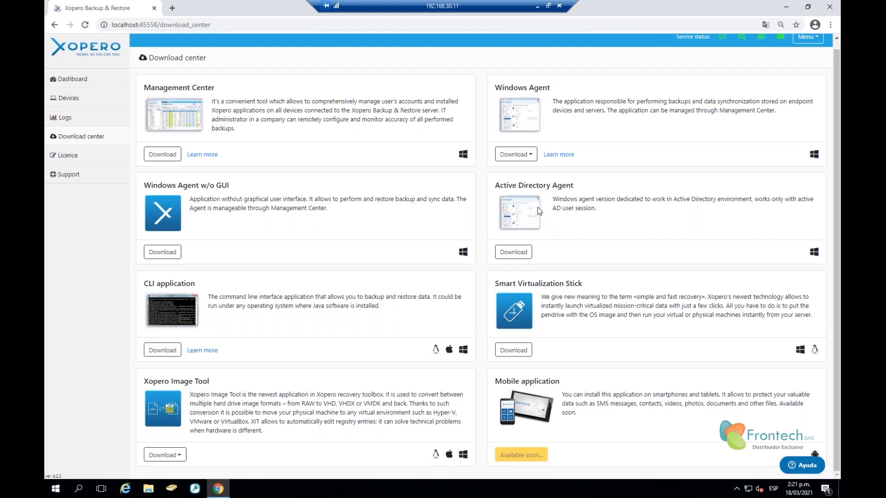
pyautogui.moveTo(501, 188); pyautogui.dragTo(575, 187)
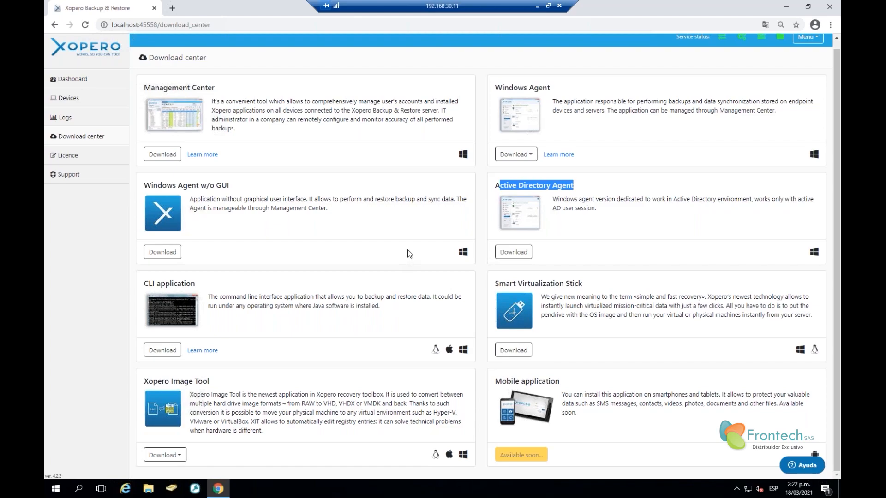
# Highlight the CLI and Smart Virtualization Stick titles, then open the Licence page
pyautogui.moveTo(141, 284); pyautogui.dragTo(197, 284)
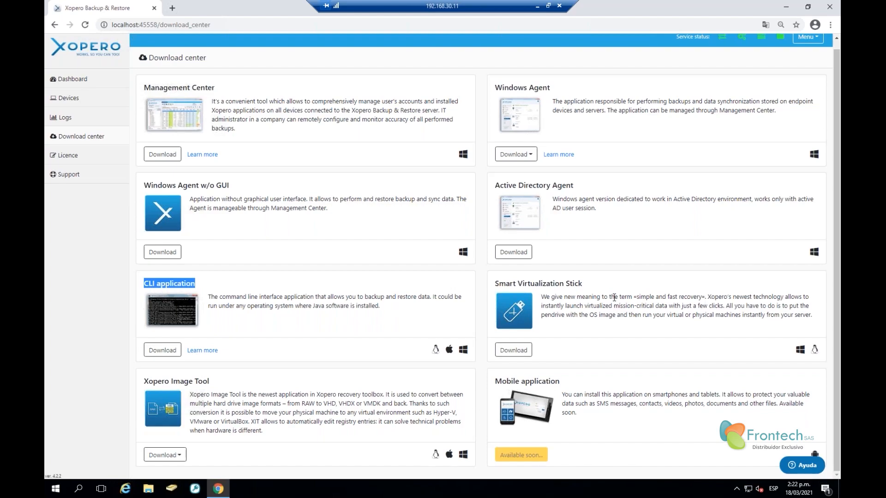
pyautogui.moveTo(492, 286); pyautogui.dragTo(590, 284)
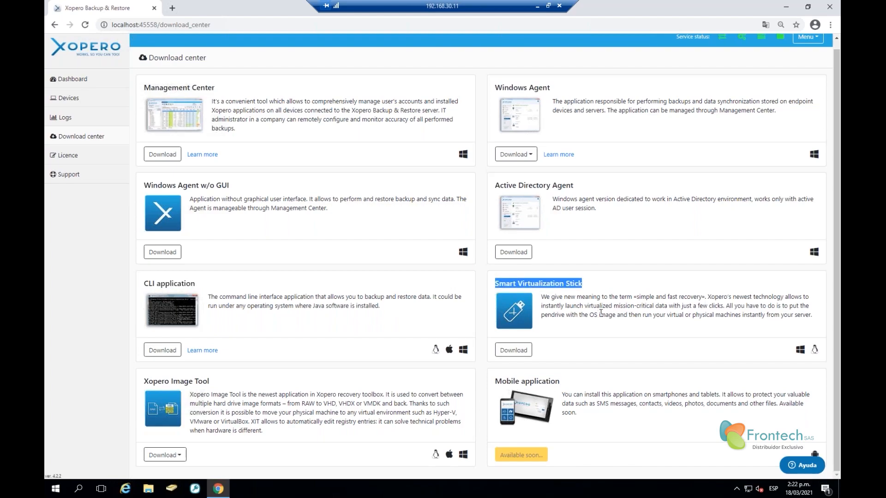
pyautogui.click(613, 322)
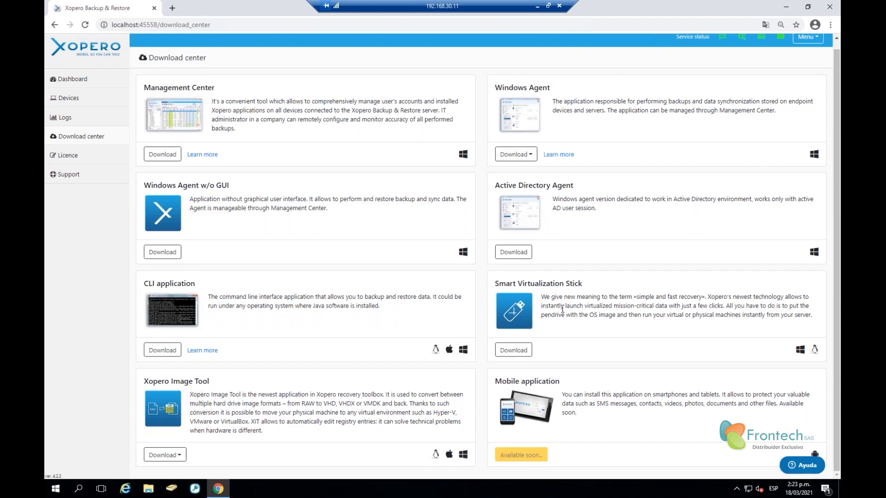
pyautogui.moveTo(495, 284); pyautogui.dragTo(591, 286)
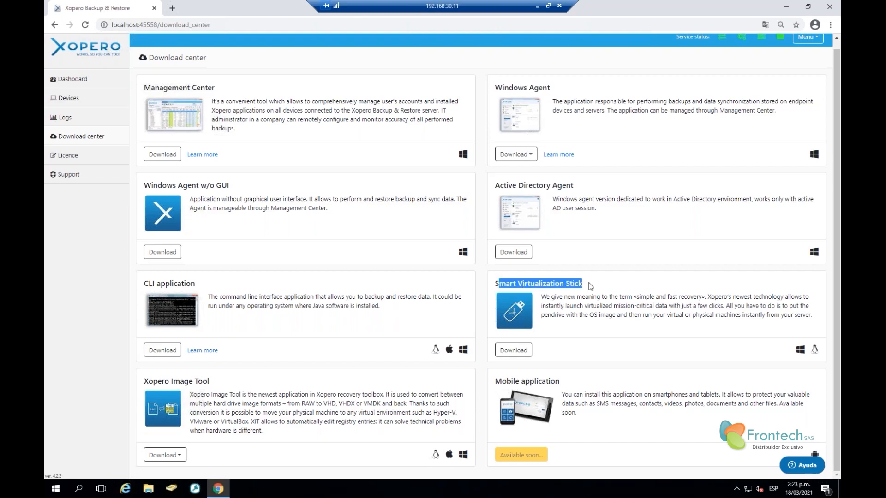
pyautogui.click(586, 308)
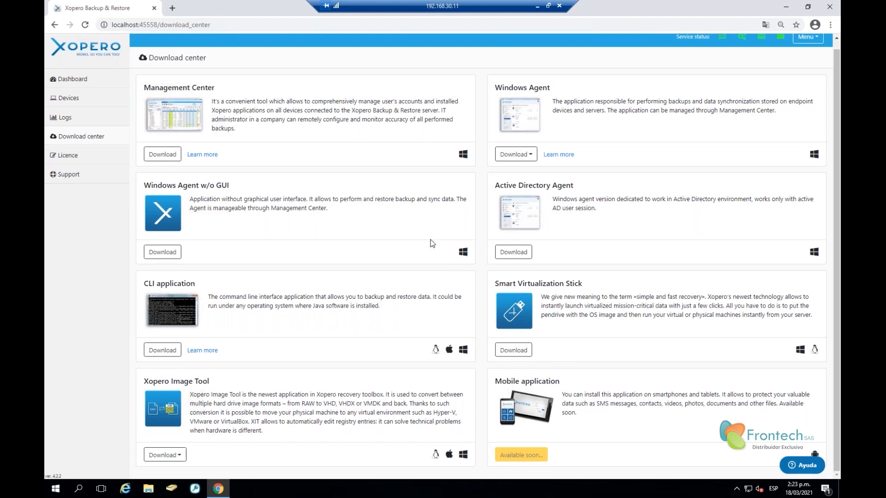
pyautogui.click(89, 156)
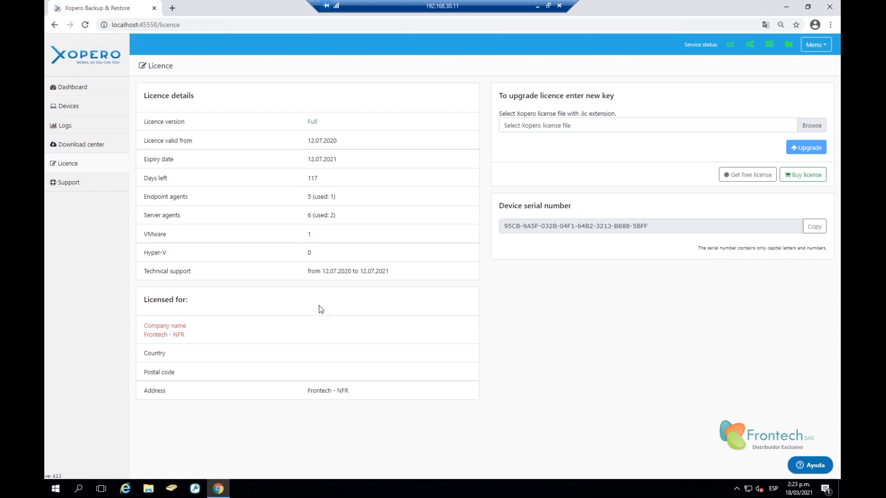
# Open the Support page with ticket creation, Xopero contact details and knowledge-base manuals
pyautogui.click(93, 181)
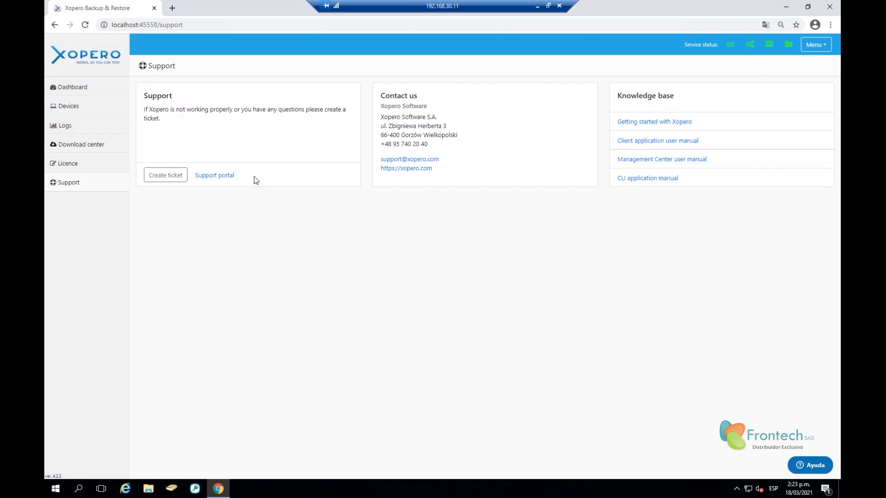
# Return to the Dashboard overview and bring up the Windows Start menu
pyautogui.click(82, 95)
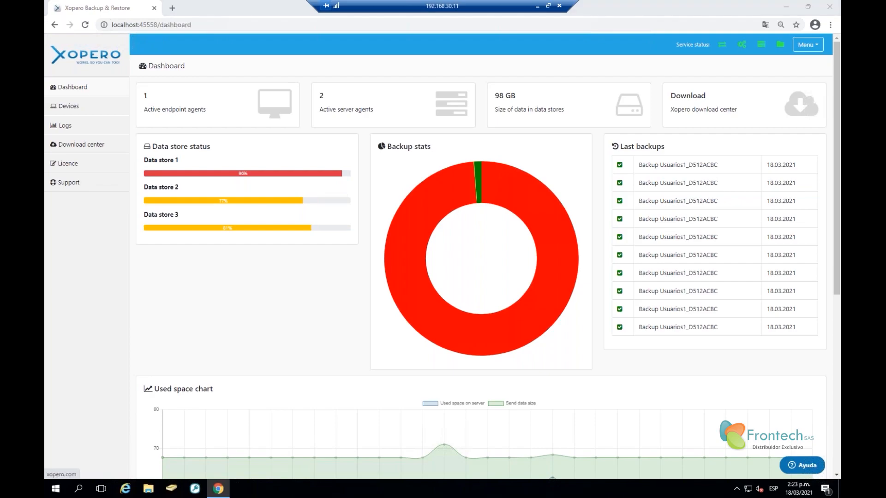
pyautogui.press('super')
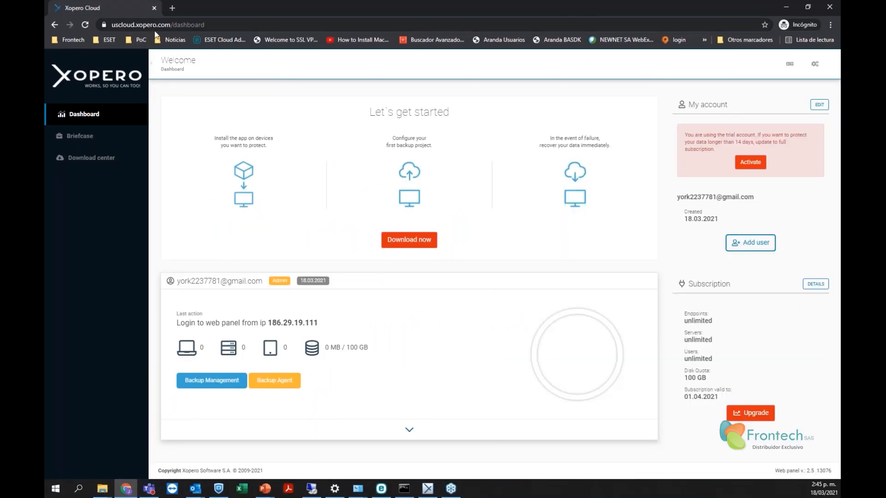
pyautogui.click(147, 27)
pyautogui.click(147, 25)
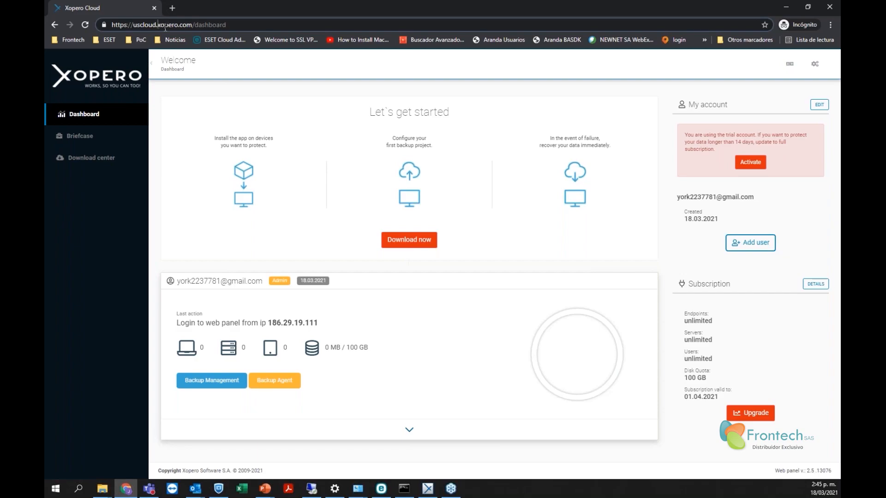
pyautogui.moveTo(230, 24); pyautogui.dragTo(103, 27)
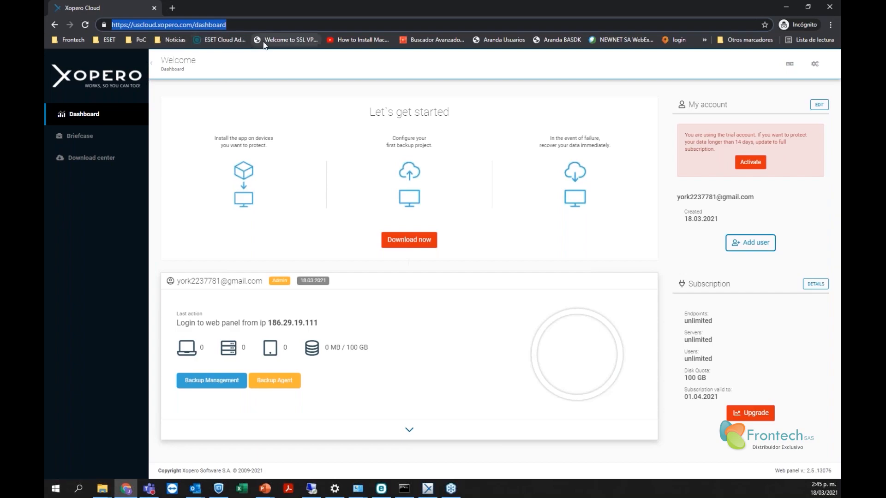
pyautogui.click(270, 26)
pyautogui.press('Return')
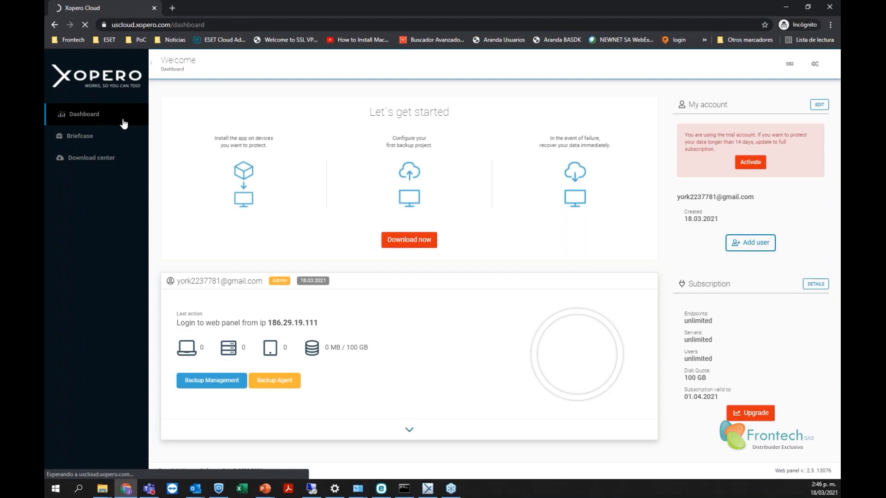
pyautogui.click(421, 249)
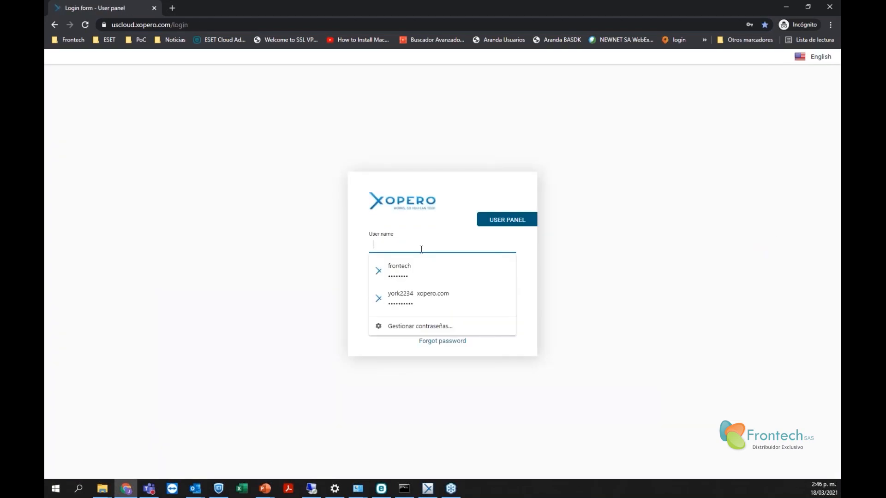
pyautogui.click(275, 200)
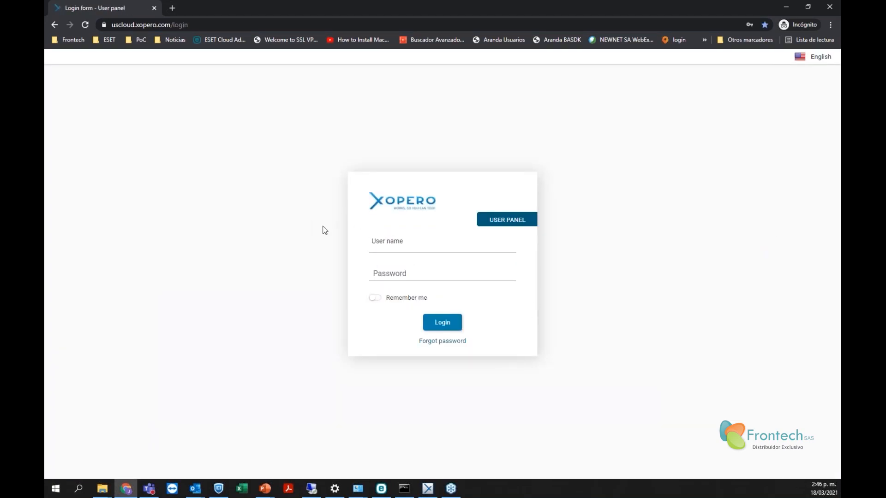
pyautogui.click(405, 241)
pyautogui.click(425, 179)
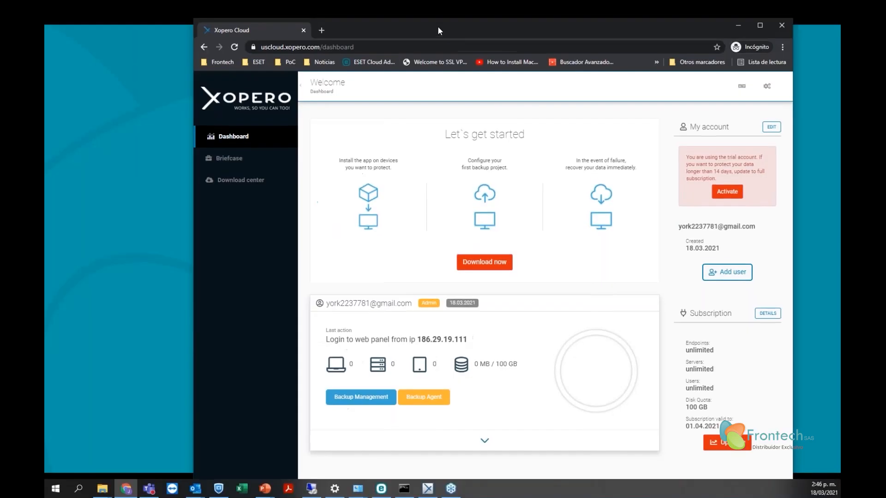
pyautogui.doubleClick(435, 28)
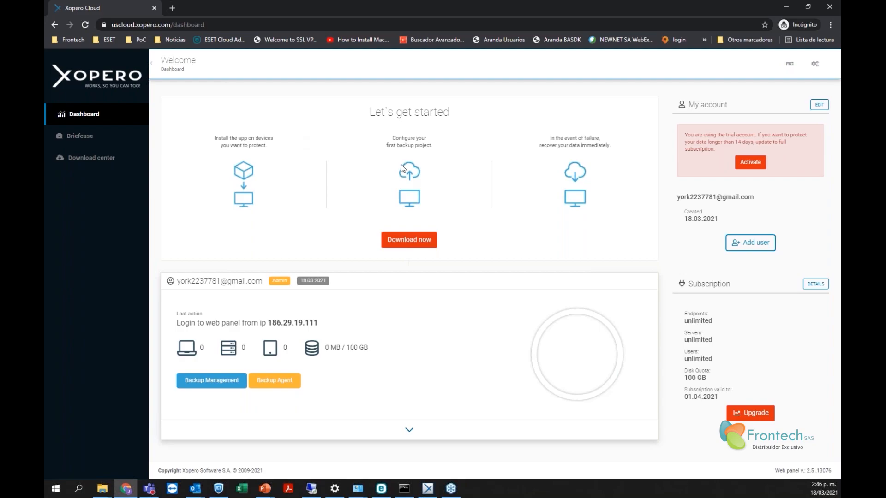
# Review last login, unlimited endpoints and users, 100 GB quota and 01.04.2021 expiry, then start adding a user
pyautogui.moveTo(217, 281); pyautogui.dragTo(399, 334)
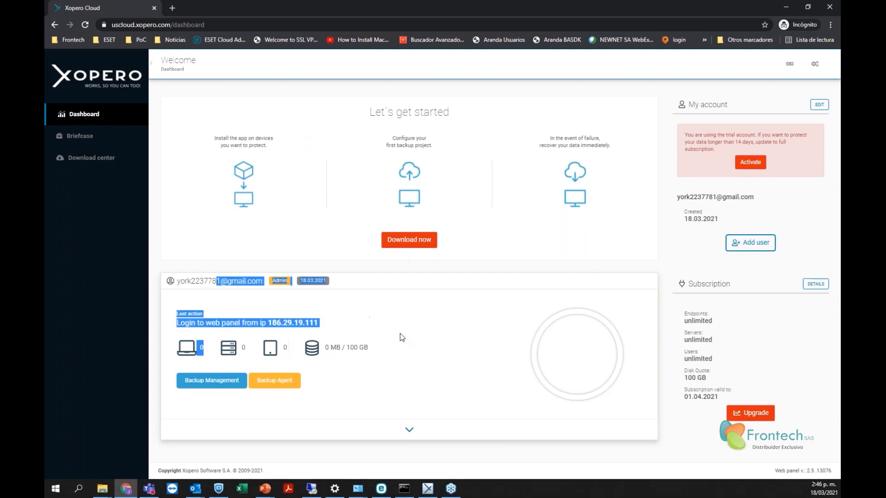
pyautogui.click(444, 332)
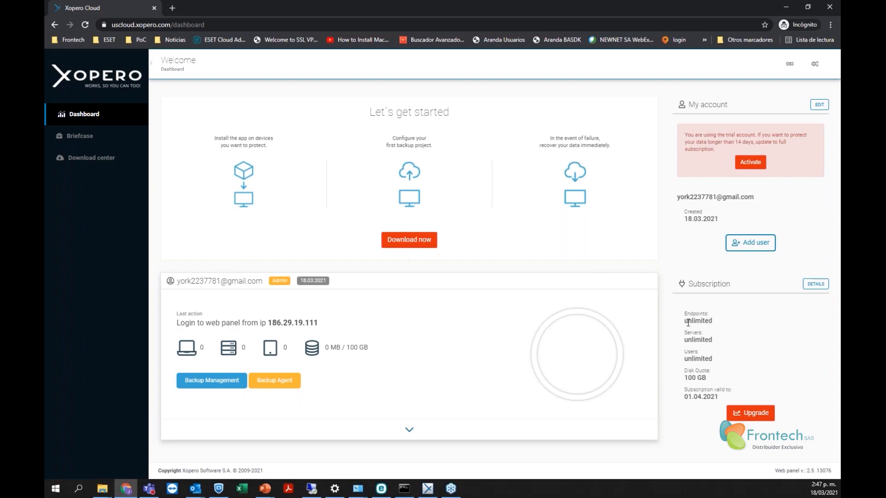
pyautogui.moveTo(687, 323); pyautogui.dragTo(728, 341)
pyautogui.moveTo(685, 360); pyautogui.dragTo(728, 360)
pyautogui.click(733, 371)
pyautogui.moveTo(684, 378); pyautogui.dragTo(709, 390)
pyautogui.moveTo(684, 398); pyautogui.dragTo(725, 402)
pyautogui.click(756, 245)
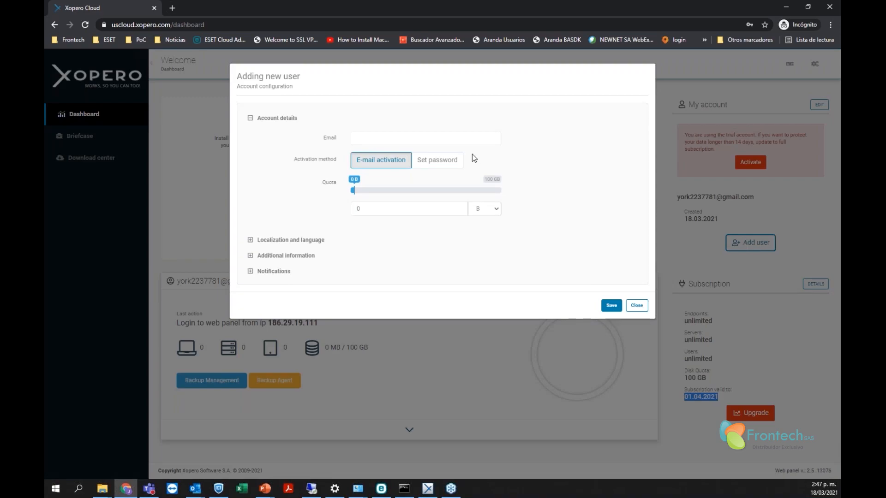
# Keep e-mail activation, try a 51 GB quota in the new-user form, then close it unsaved
pyautogui.click(375, 137)
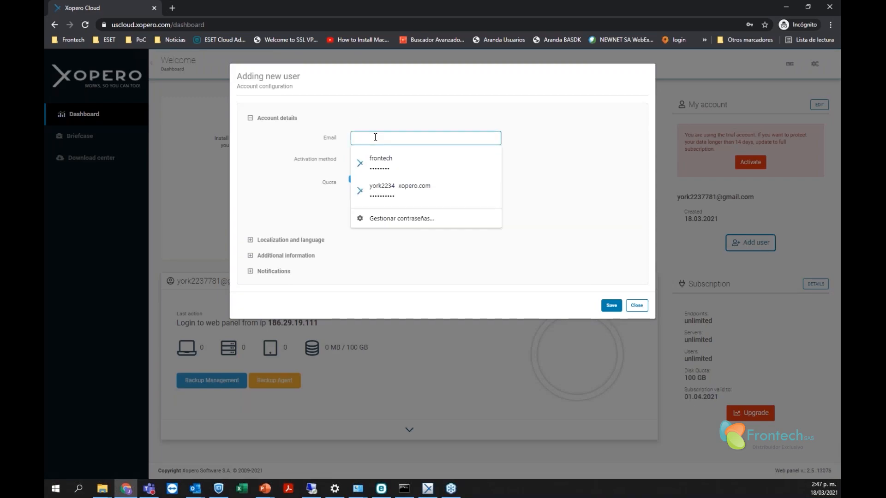
pyautogui.click(435, 120)
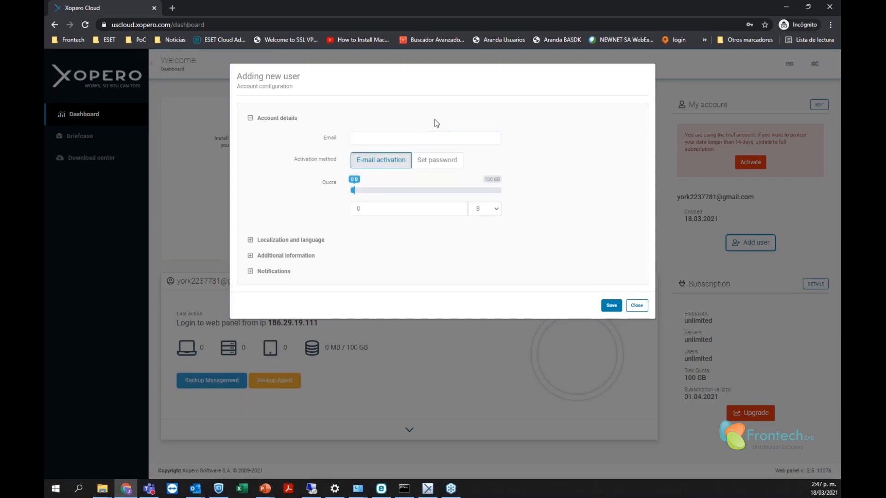
pyautogui.click(437, 161)
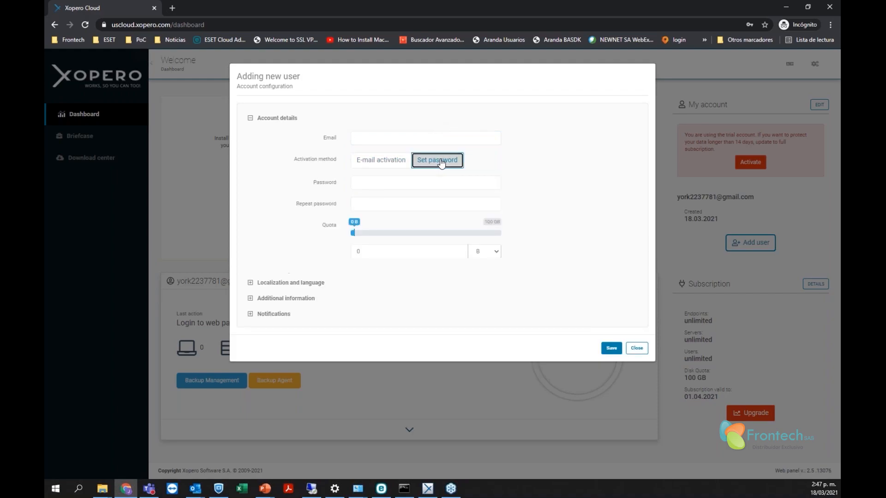
pyautogui.click(386, 163)
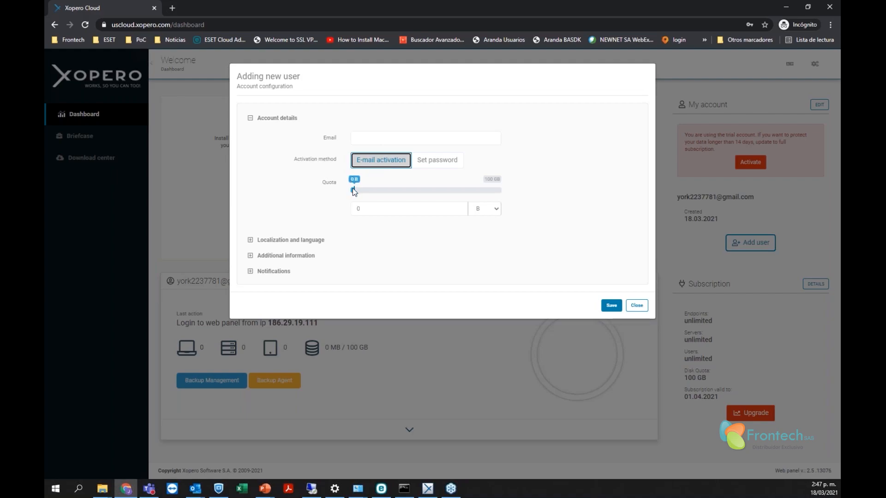
pyautogui.click(490, 181)
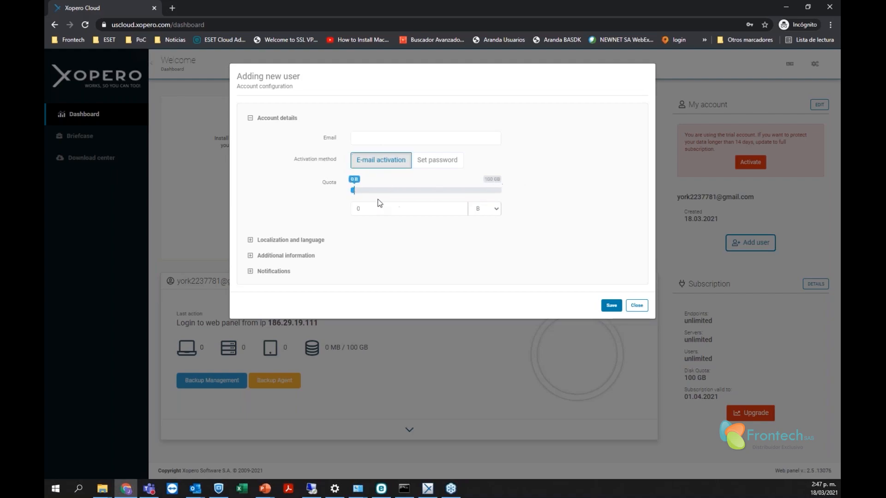
pyautogui.moveTo(355, 193); pyautogui.dragTo(384, 196)
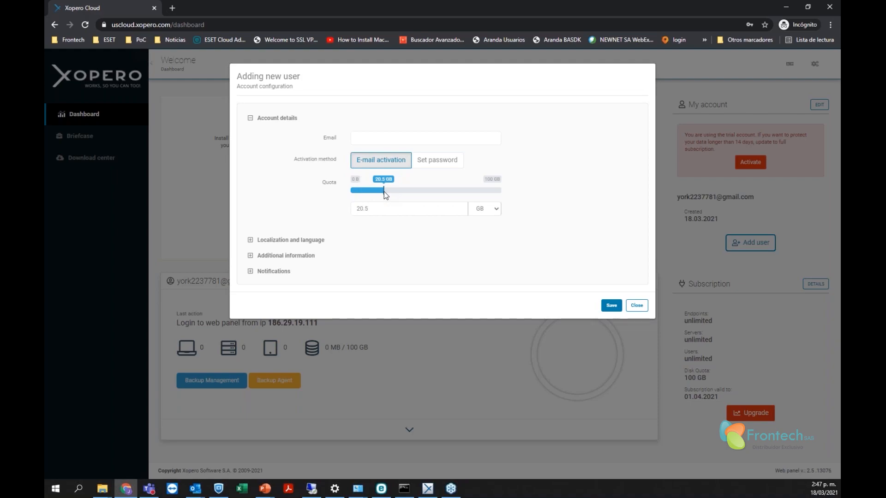
pyautogui.moveTo(407, 191); pyautogui.dragTo(428, 192)
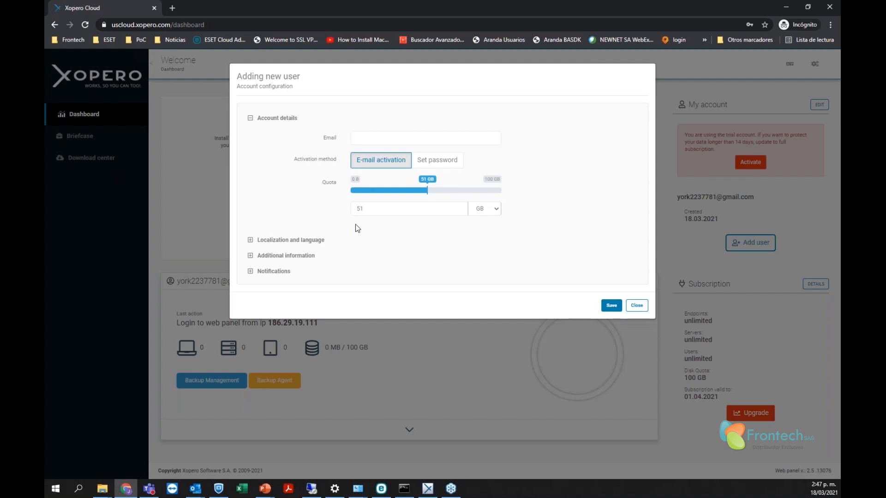
pyautogui.click(636, 306)
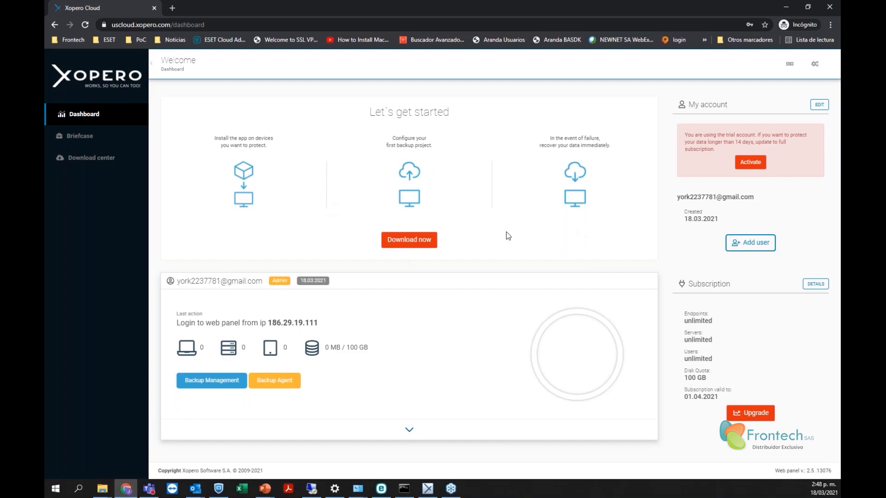
# View the empty Briefcase, then open the Download center with Management Center, Backup Agent and CLI
pyautogui.click(79, 140)
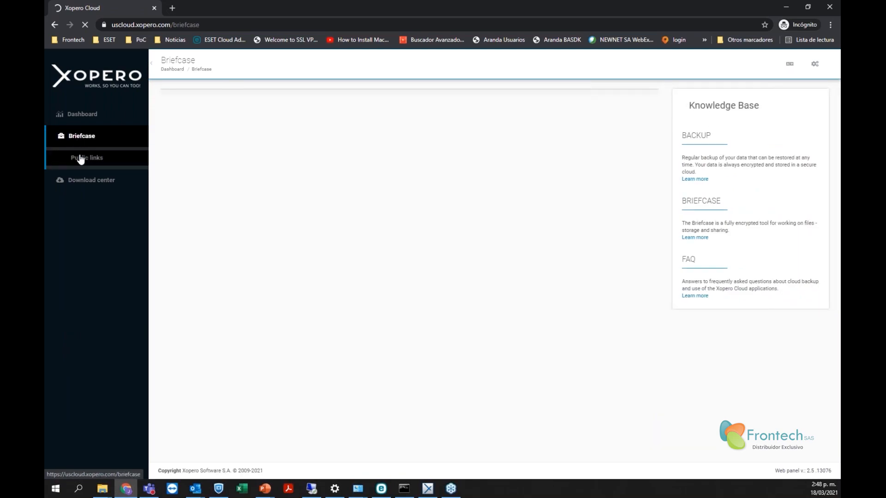
pyautogui.click(80, 139)
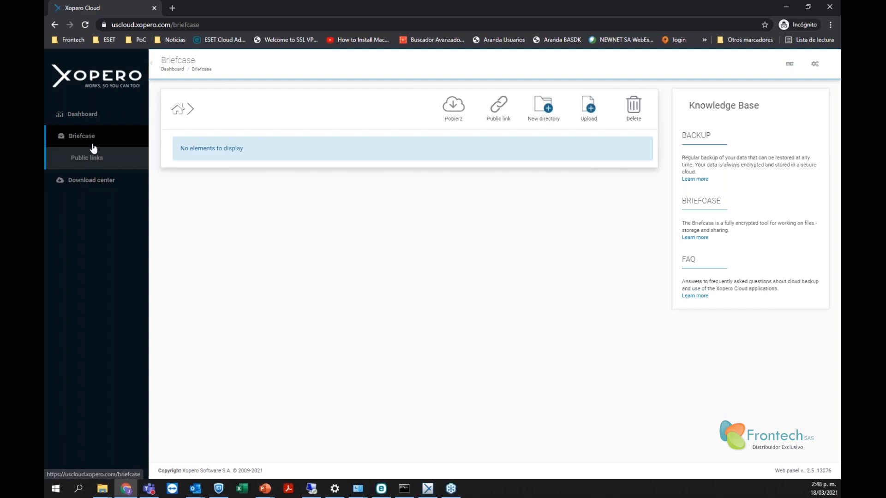
pyautogui.click(93, 186)
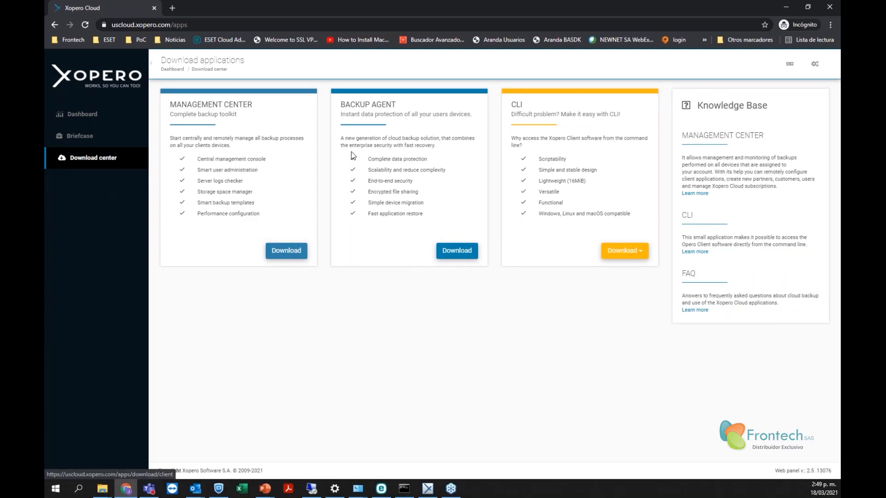
pyautogui.moveTo(344, 106); pyautogui.dragTo(416, 106)
pyautogui.click(416, 140)
pyautogui.moveTo(511, 105); pyautogui.dragTo(574, 114)
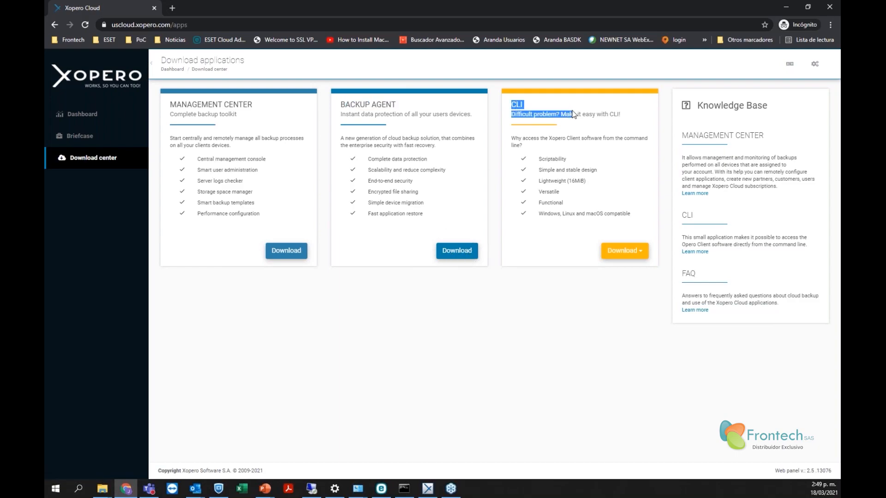
pyautogui.click(595, 155)
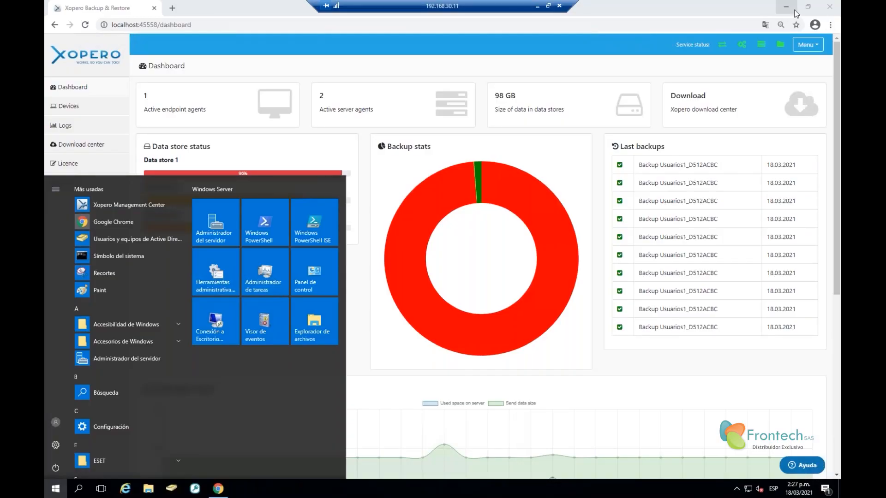
# Minimize Chrome and launch Xopero Management Center from its desktop shortcut
pyautogui.click(794, 10)
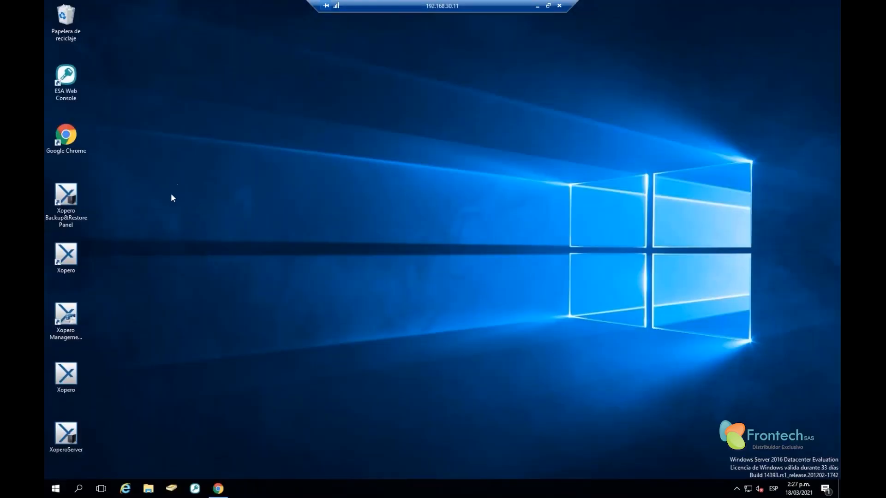
pyautogui.click(71, 325)
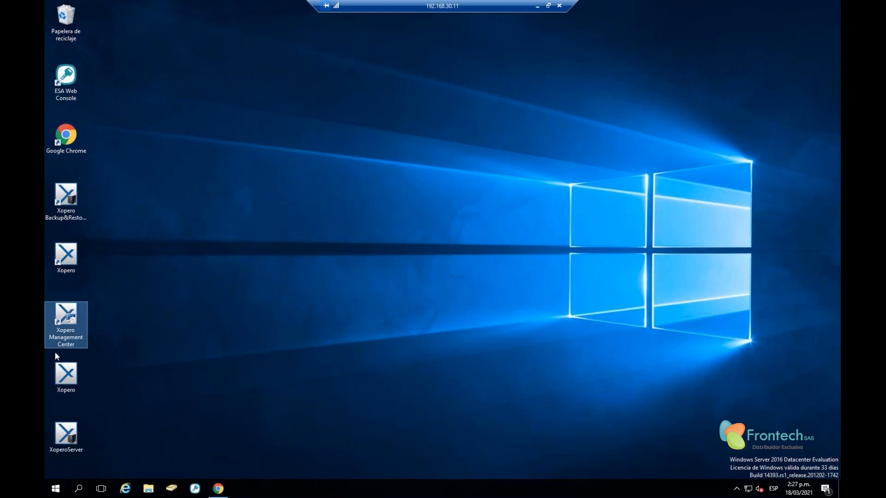
pyautogui.doubleClick(68, 332)
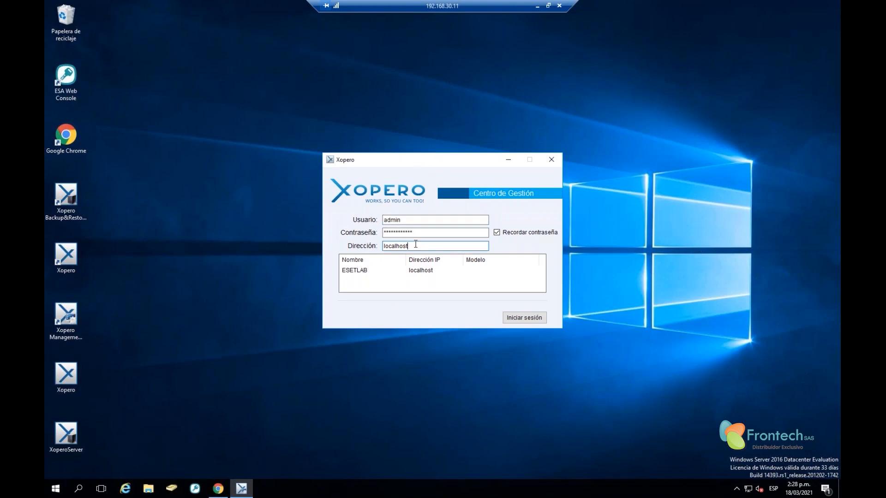
# Check the server address field and confirm localhost as the server
pyautogui.doubleClick(453, 245)
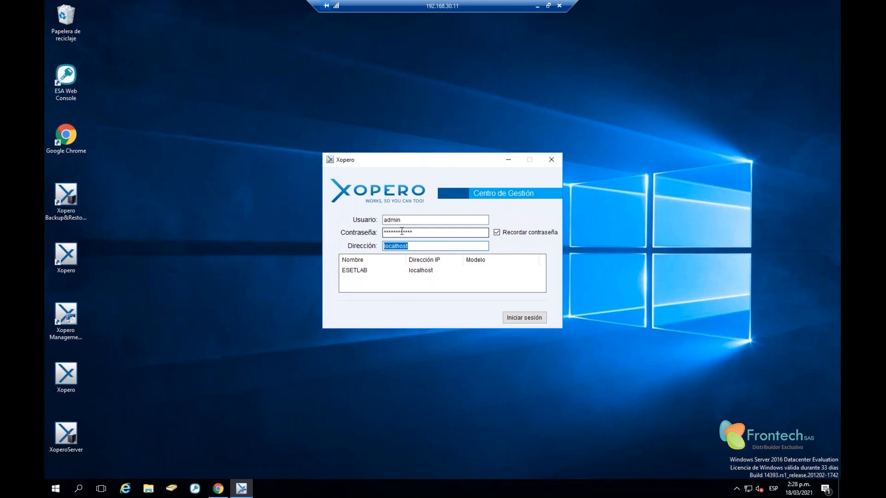
pyautogui.click(412, 246)
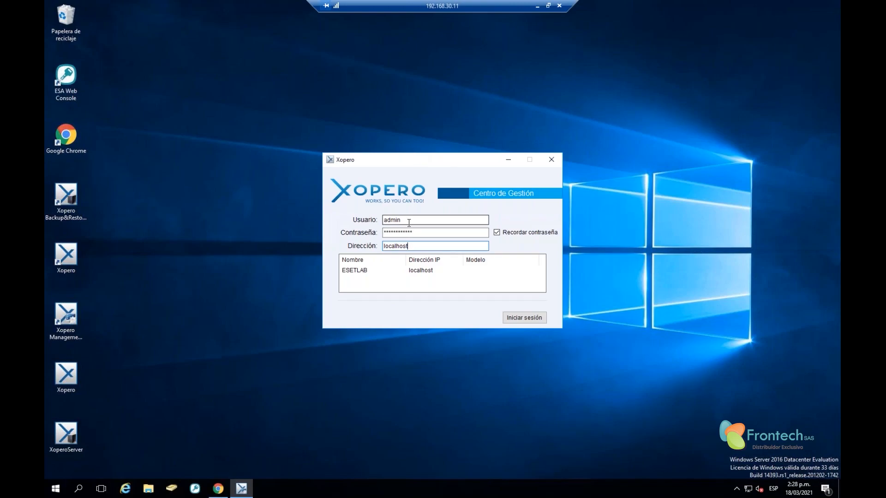
pyautogui.doubleClick(413, 248)
pyautogui.click(410, 246)
pyautogui.moveTo(410, 245); pyautogui.dragTo(304, 255)
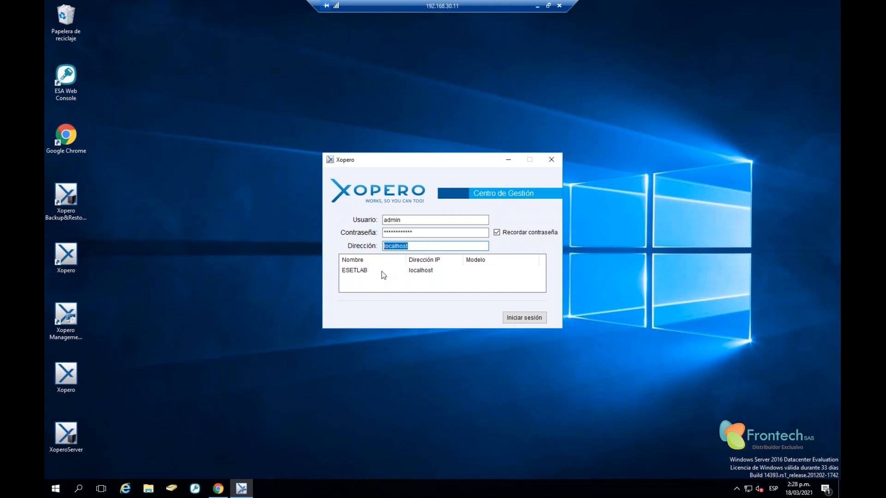
pyautogui.click(360, 271)
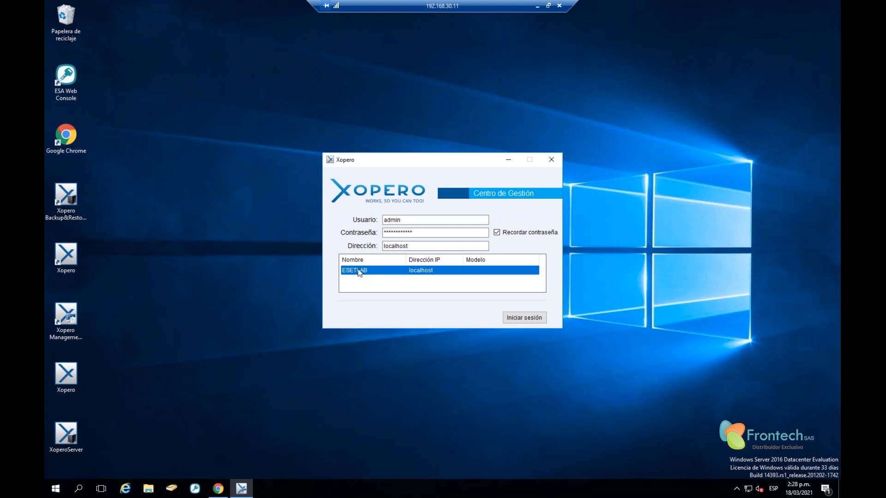
# Check the saved username and password, then sign in as admin
pyautogui.click(417, 245)
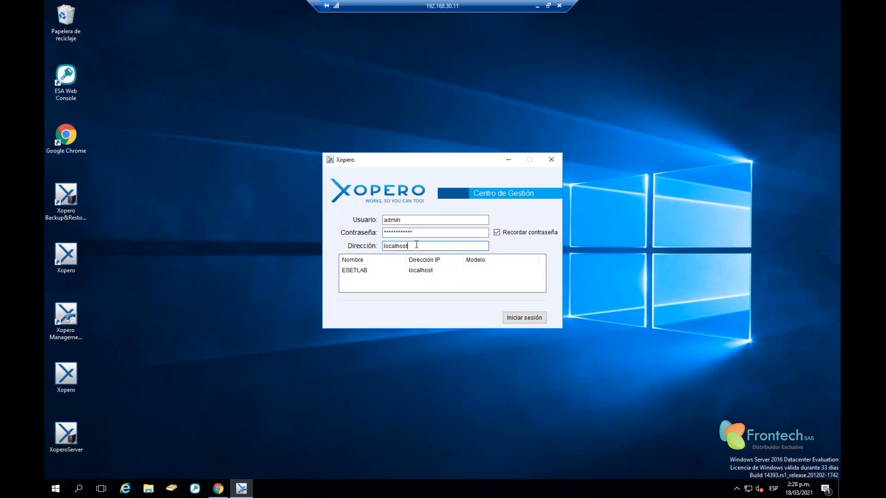
pyautogui.click(424, 220)
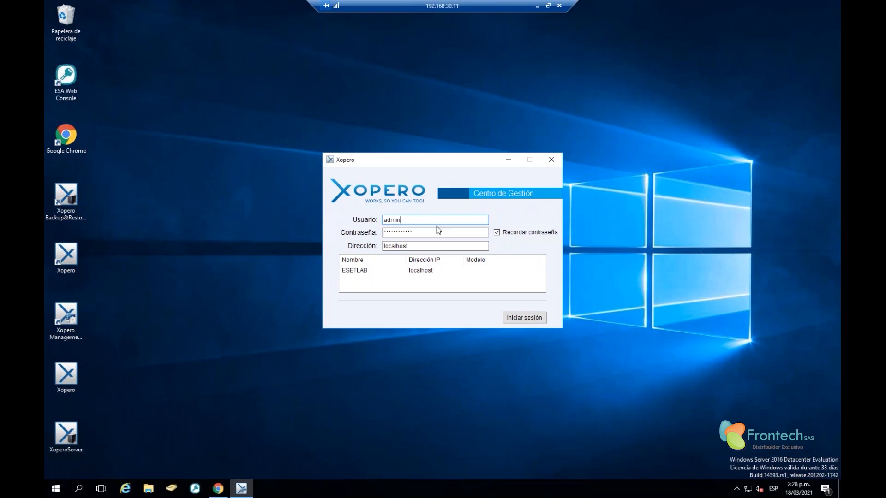
pyautogui.moveTo(410, 220); pyautogui.dragTo(333, 232)
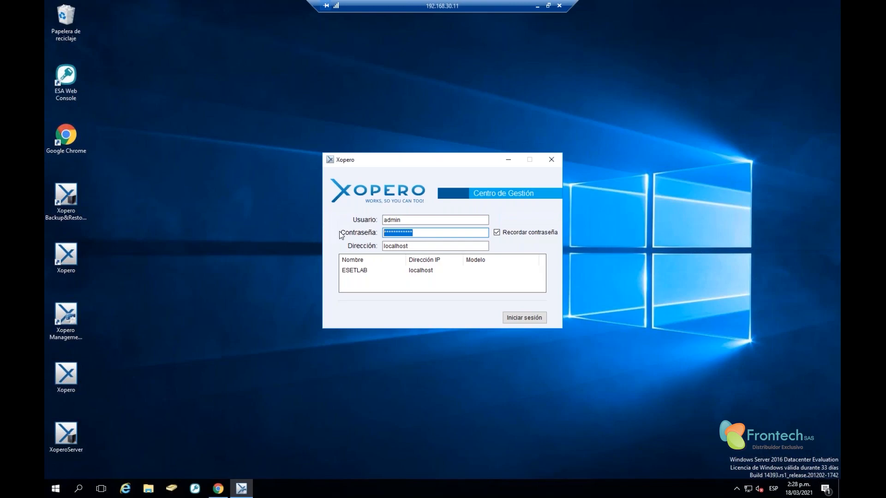
pyautogui.click(419, 231)
pyautogui.moveTo(419, 232); pyautogui.dragTo(281, 235)
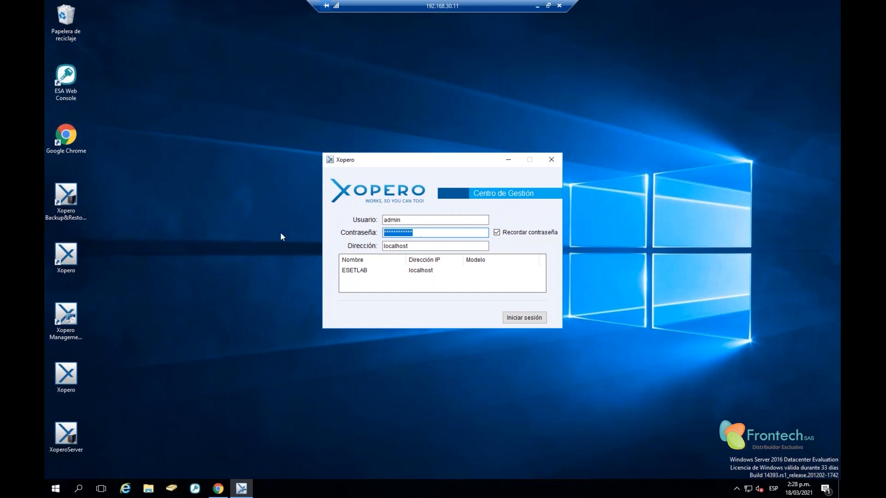
pyautogui.click(524, 318)
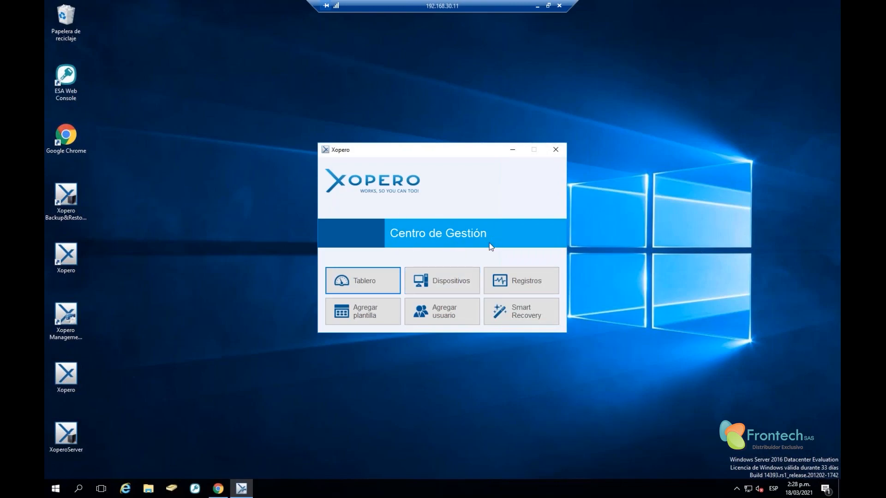
# Glance at the Tablero backup charts, then show the three-device Dispositivos table
pyautogui.click(363, 289)
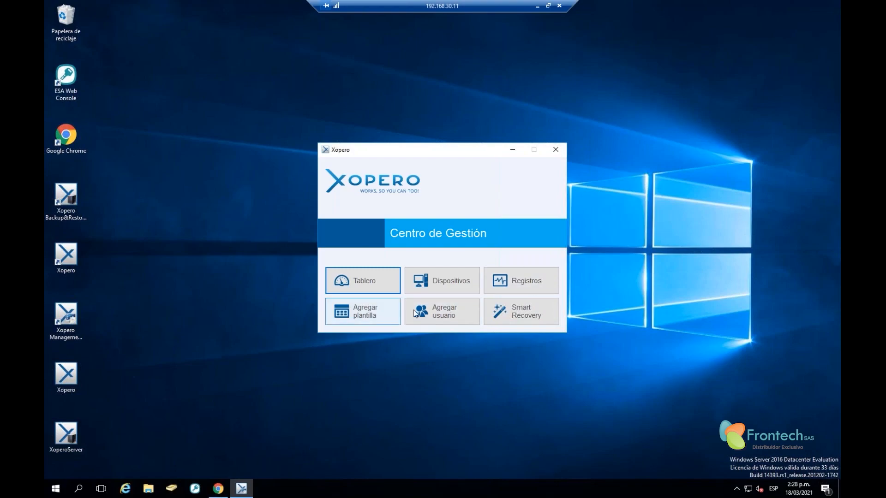
pyautogui.click(444, 279)
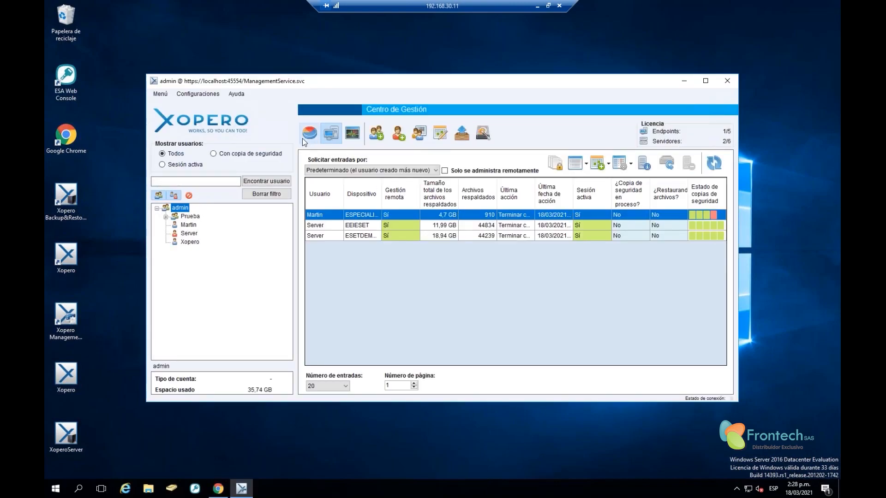
pyautogui.click(310, 134)
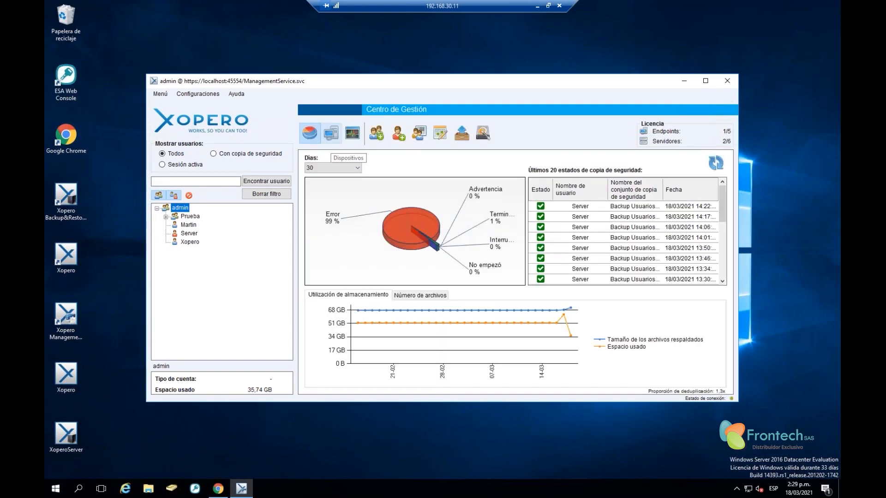
pyautogui.click(333, 135)
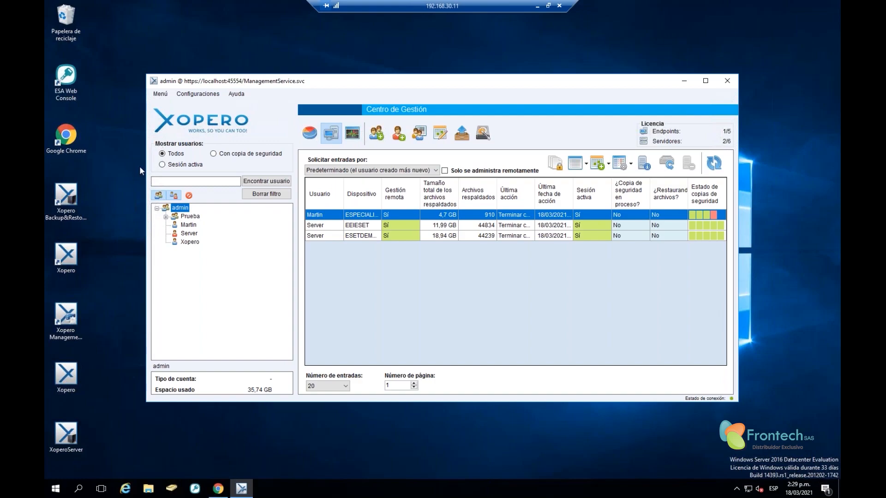
# Expand Prueba, select admin, and try the Sesión activa and Con copia de seguridad filters before returning to Todos
pyautogui.click(166, 216)
pyautogui.click(182, 209)
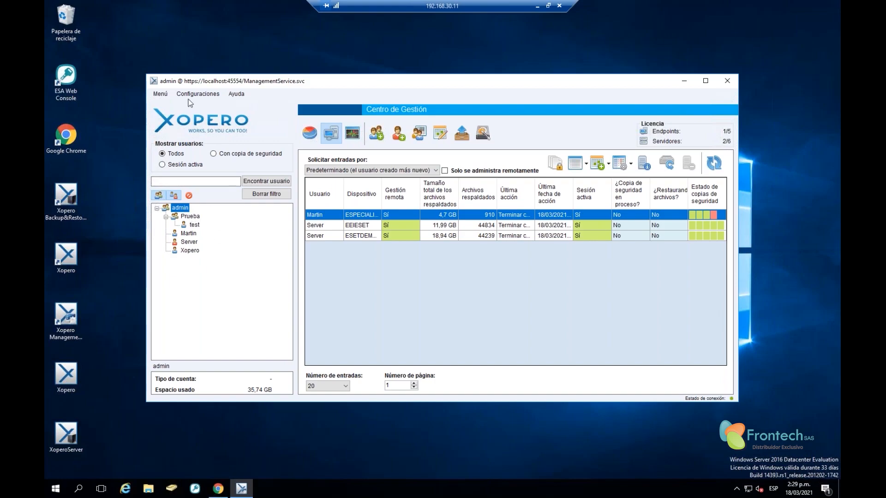
pyautogui.click(171, 154)
pyautogui.click(165, 165)
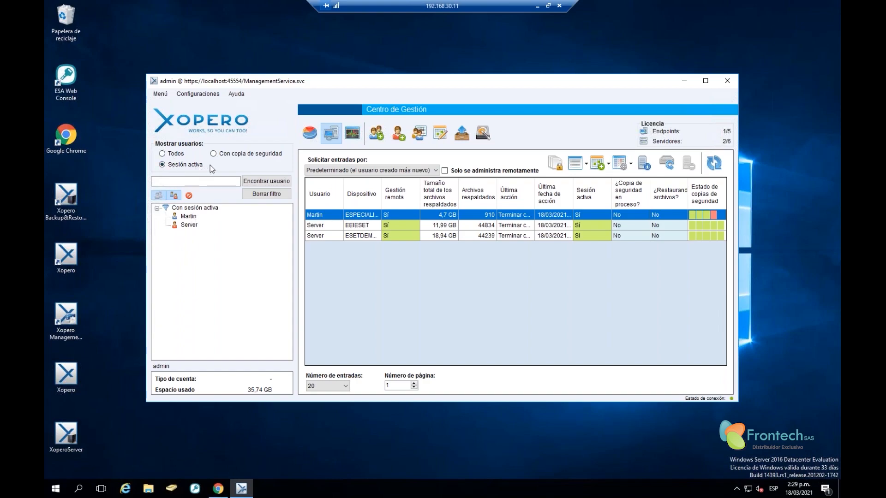
pyautogui.click(214, 154)
pyautogui.click(167, 154)
pyautogui.click(161, 95)
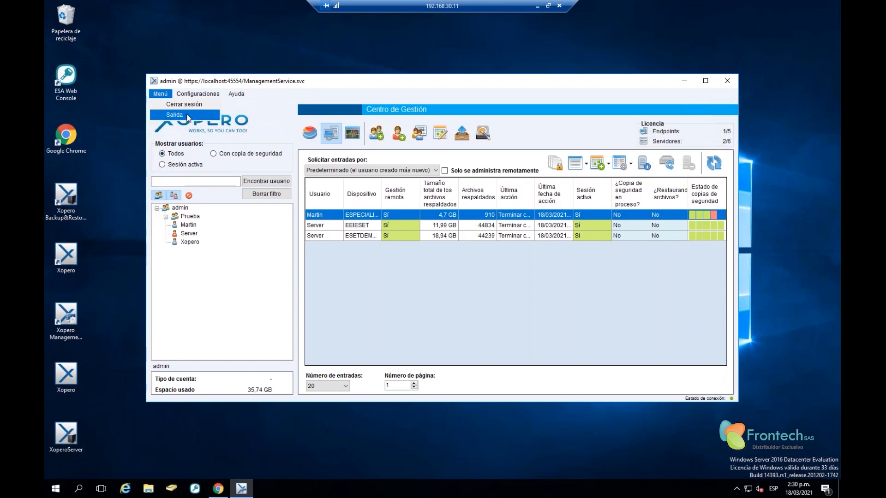
pyautogui.moveTo(198, 93)
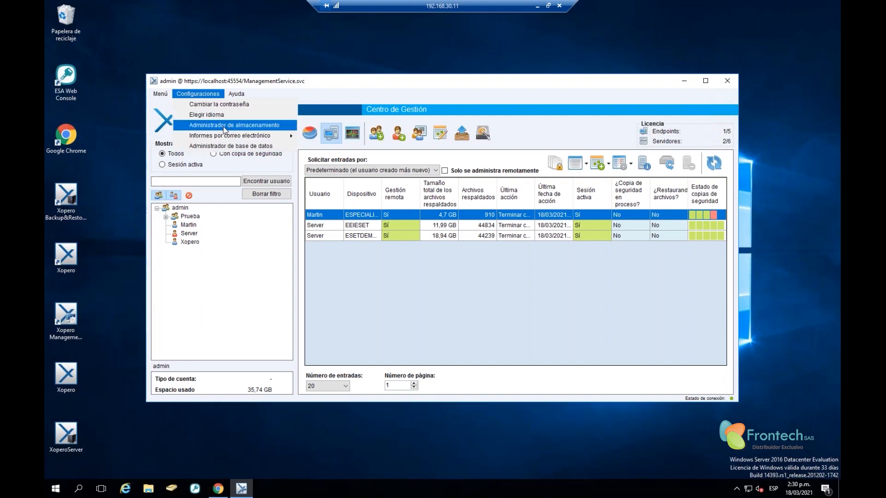
pyautogui.click(225, 128)
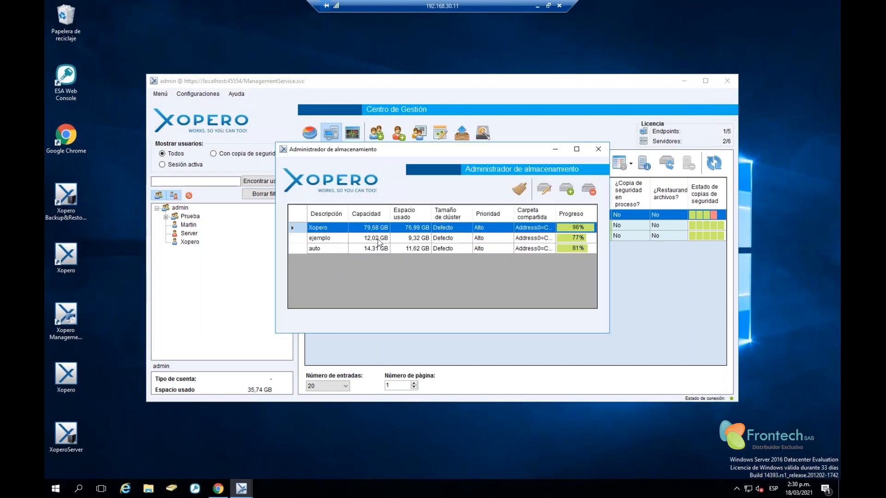
pyautogui.click(377, 239)
pyautogui.click(382, 248)
pyautogui.click(377, 229)
pyautogui.click(378, 239)
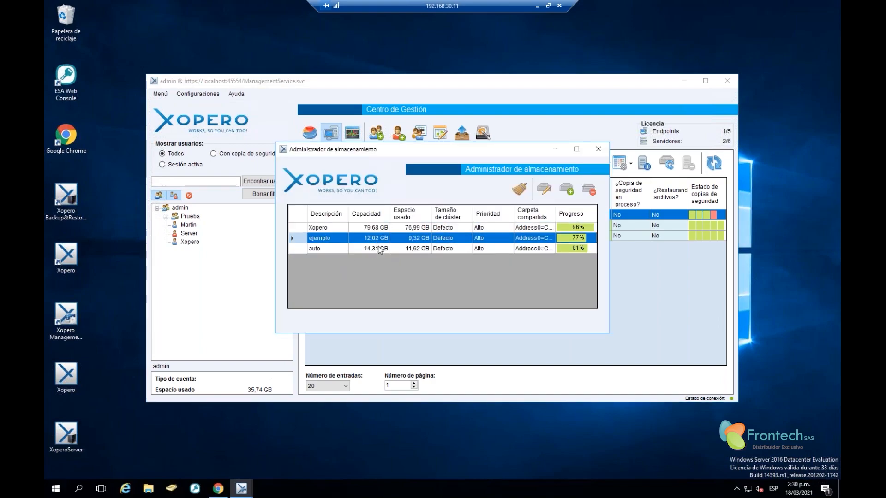
pyautogui.click(379, 250)
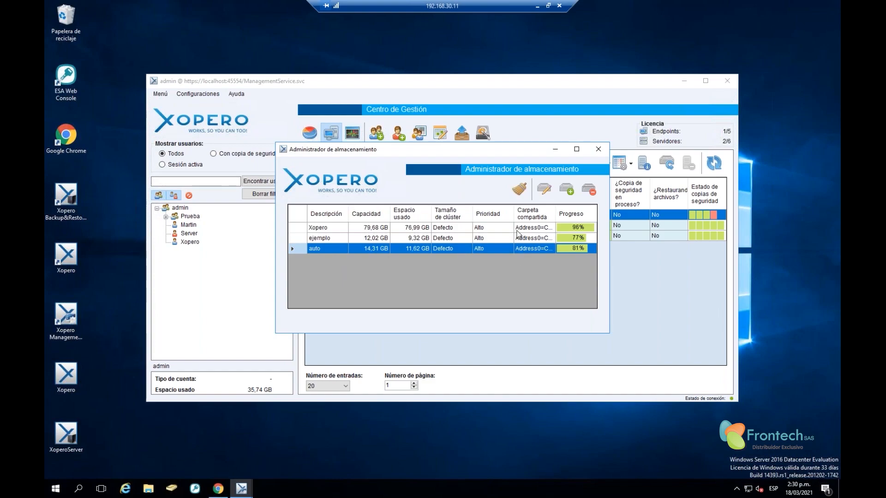
# Name the new storage ejemplo1 and set Automático mode after trying Manual
pyautogui.click(567, 191)
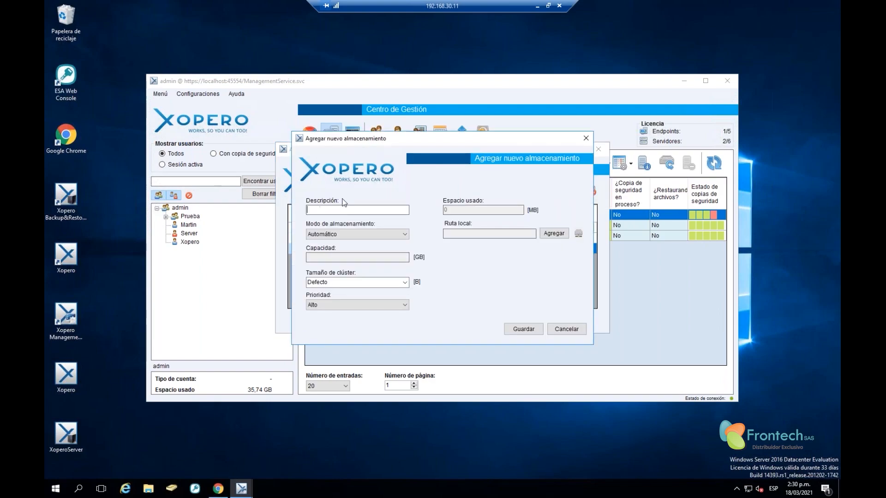
pyautogui.write('ejemplo1')
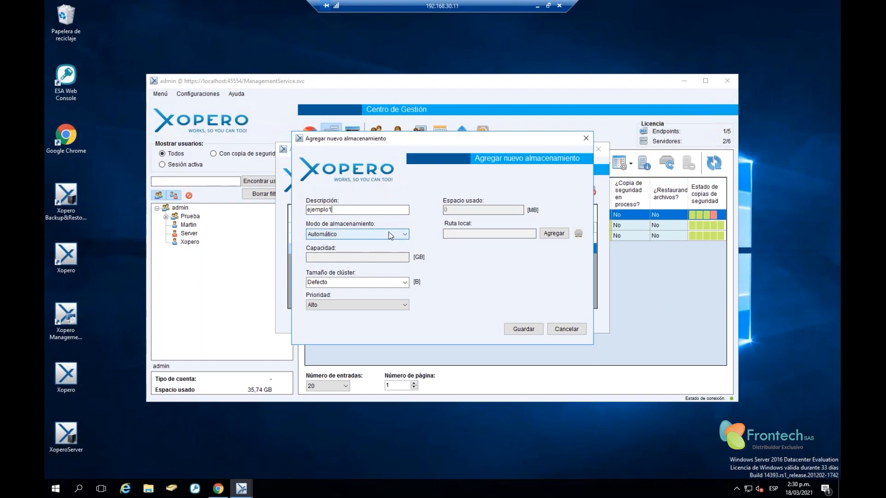
pyautogui.click(355, 236)
pyautogui.click(355, 234)
pyautogui.click(374, 234)
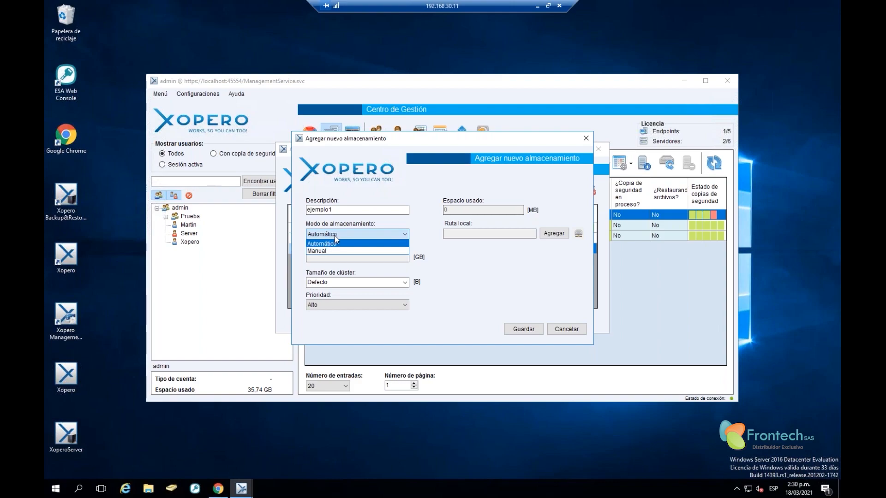
pyautogui.click(334, 236)
pyautogui.click(335, 236)
pyautogui.click(340, 250)
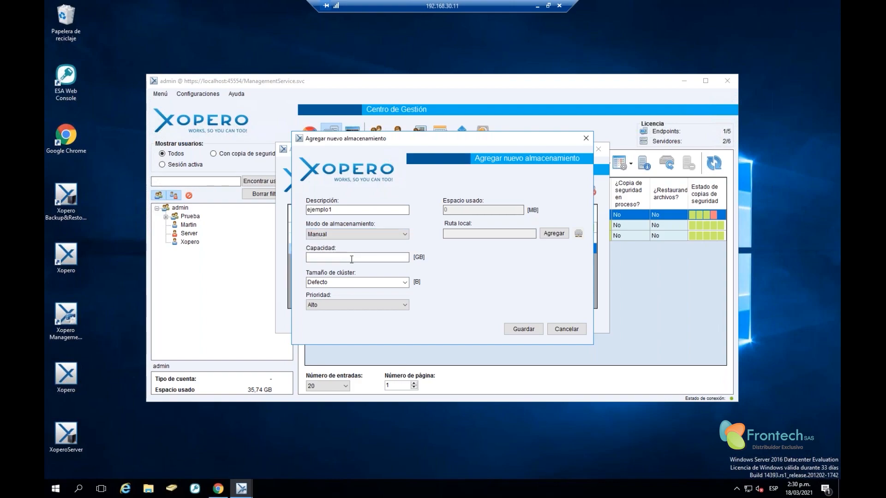
pyautogui.click(349, 255)
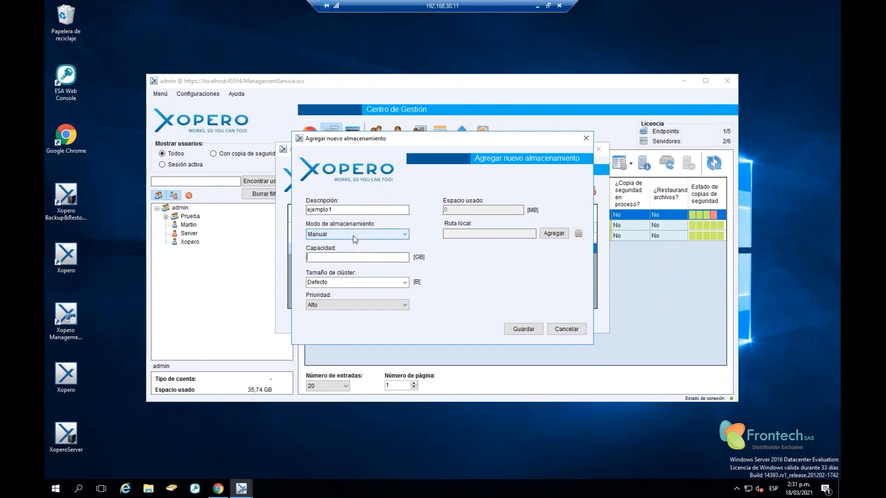
pyautogui.click(353, 234)
pyautogui.click(351, 243)
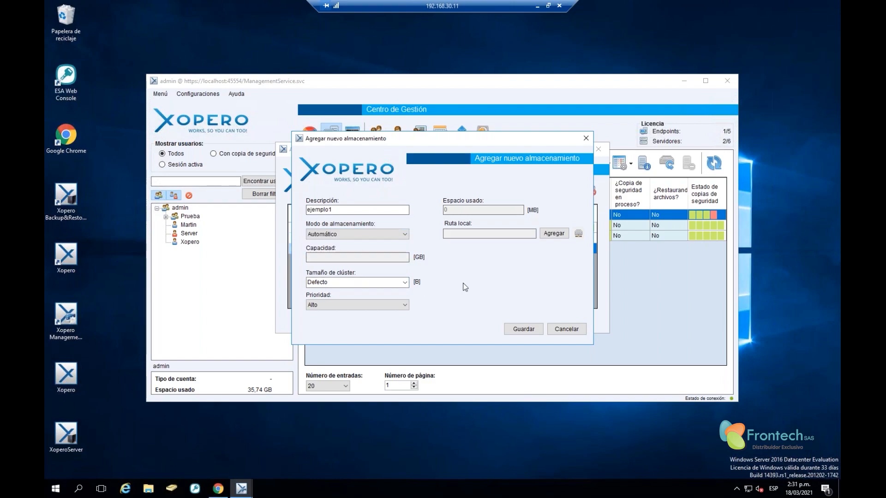
# Keep the Defecto cluster size and Alto priority for the storage
pyautogui.click(402, 285)
pyautogui.click(344, 292)
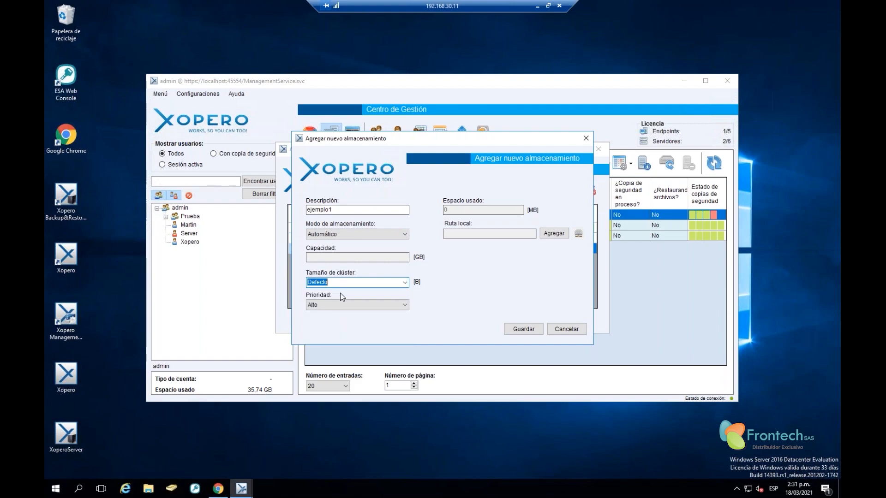
pyautogui.click(405, 282)
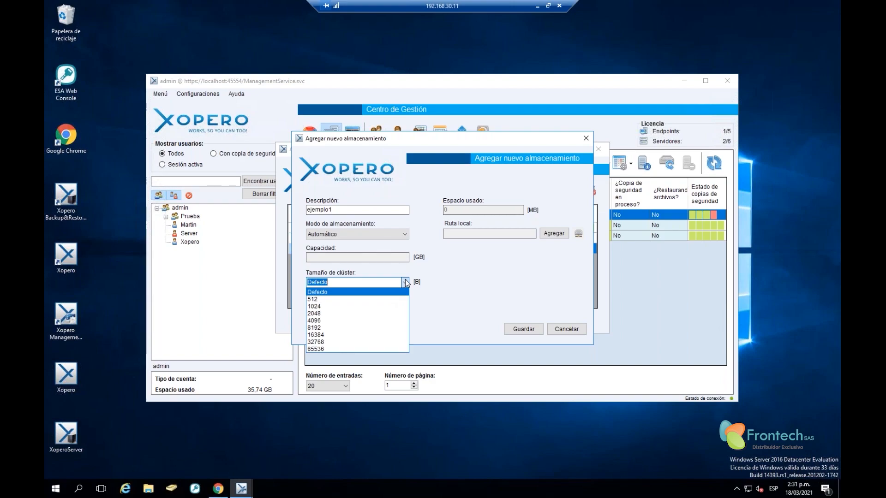
pyautogui.click(473, 280)
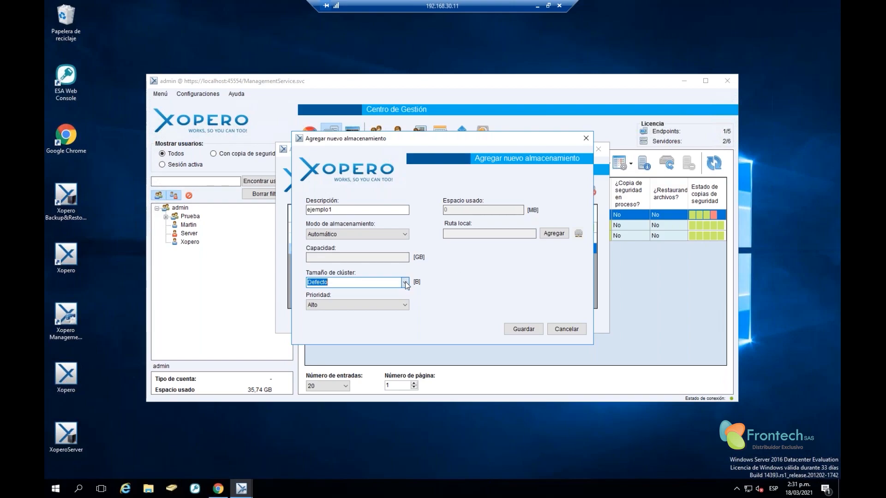
pyautogui.click(406, 282)
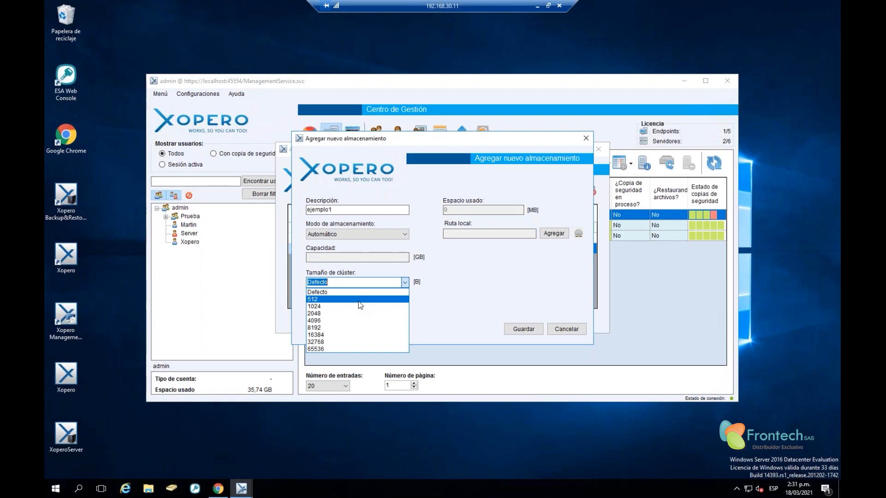
pyautogui.click(328, 292)
pyautogui.click(354, 282)
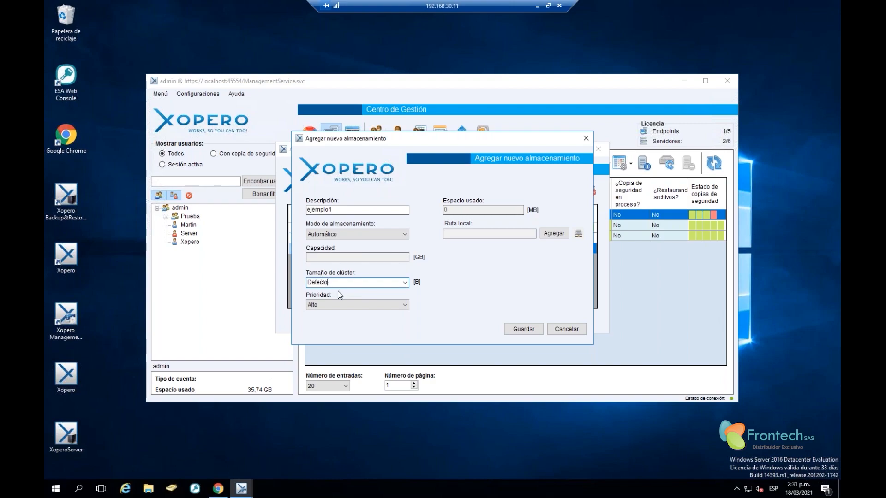
pyautogui.click(406, 304)
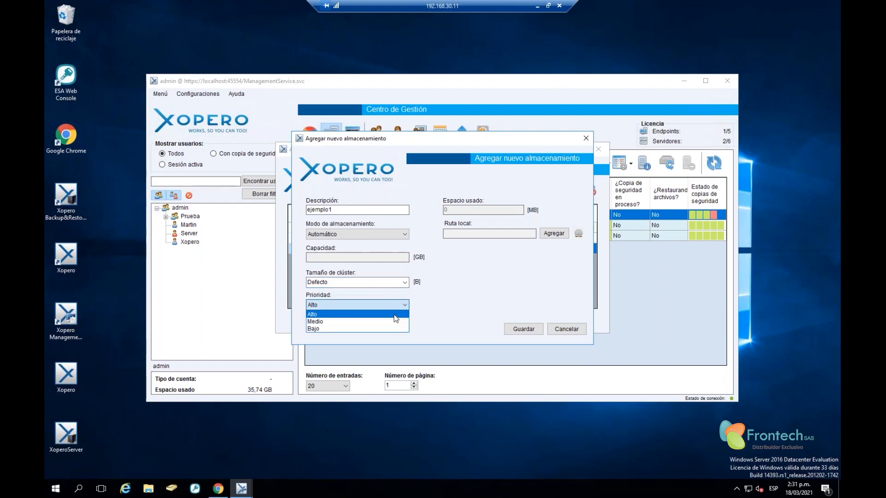
pyautogui.click(394, 315)
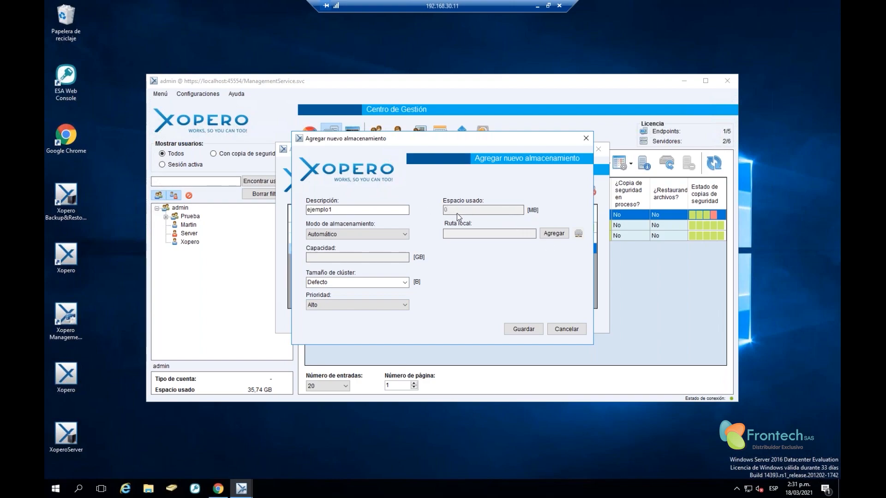
pyautogui.click(555, 234)
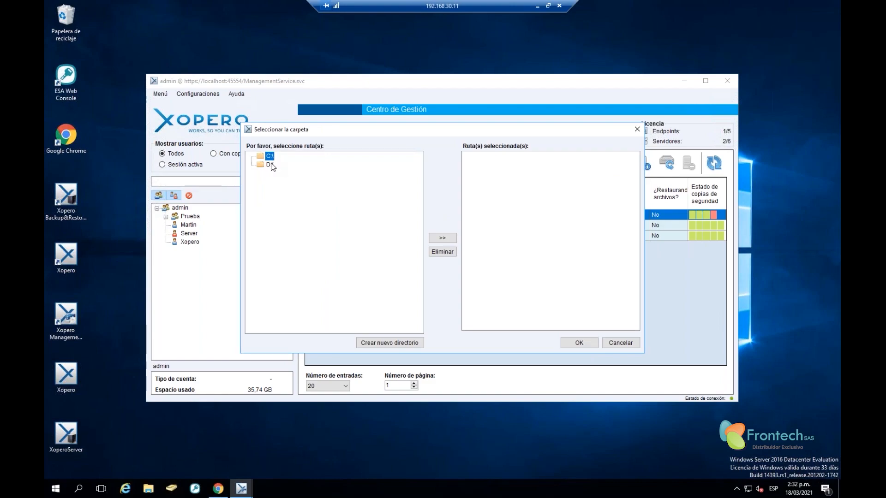
pyautogui.click(635, 131)
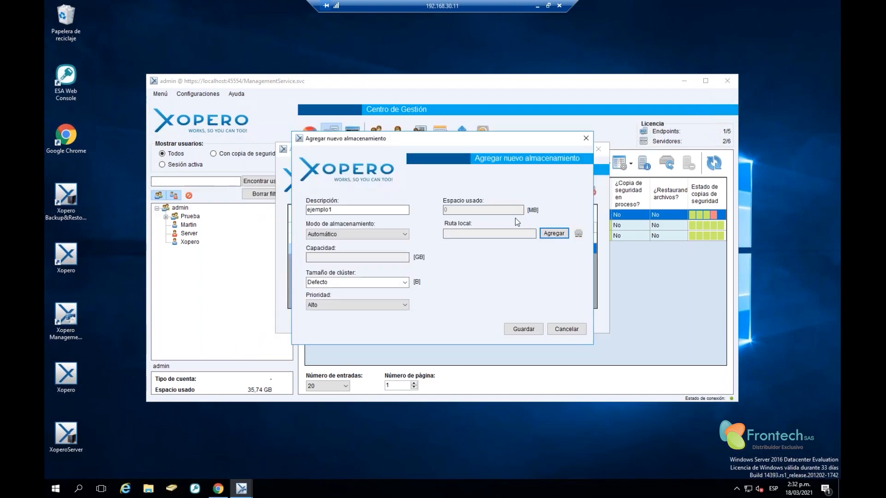
pyautogui.click(578, 234)
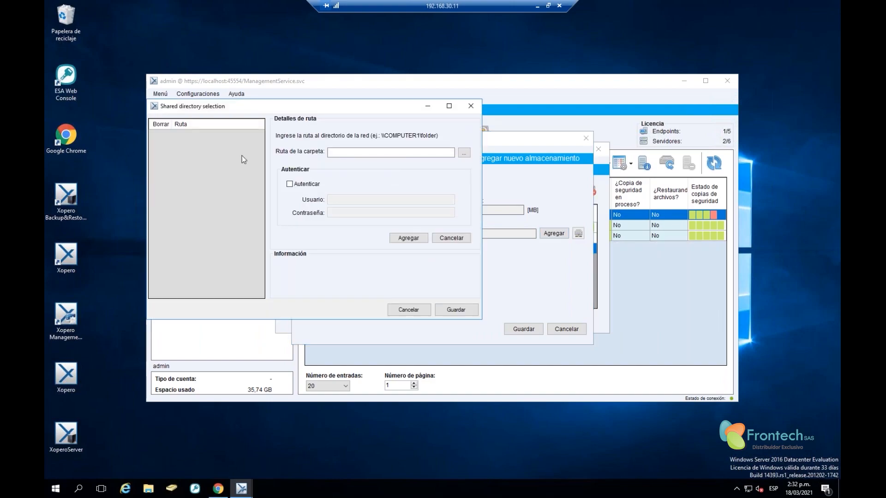
pyautogui.click(380, 152)
pyautogui.click(289, 184)
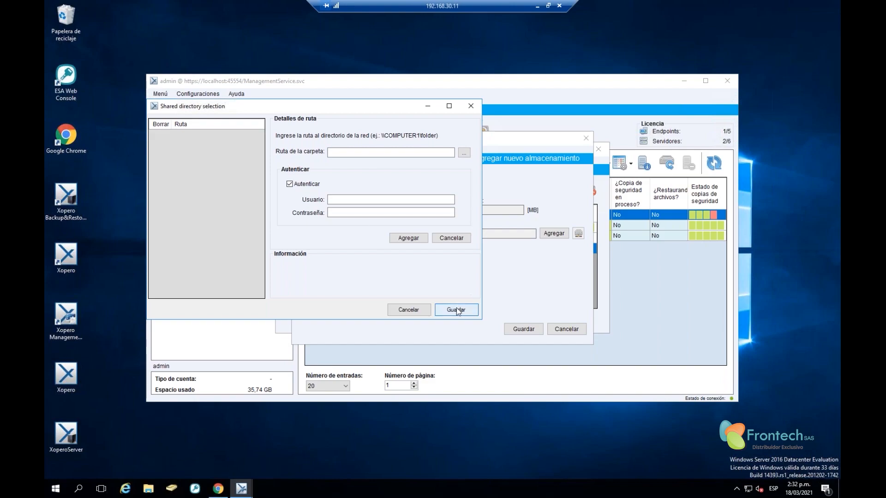
pyautogui.click(408, 309)
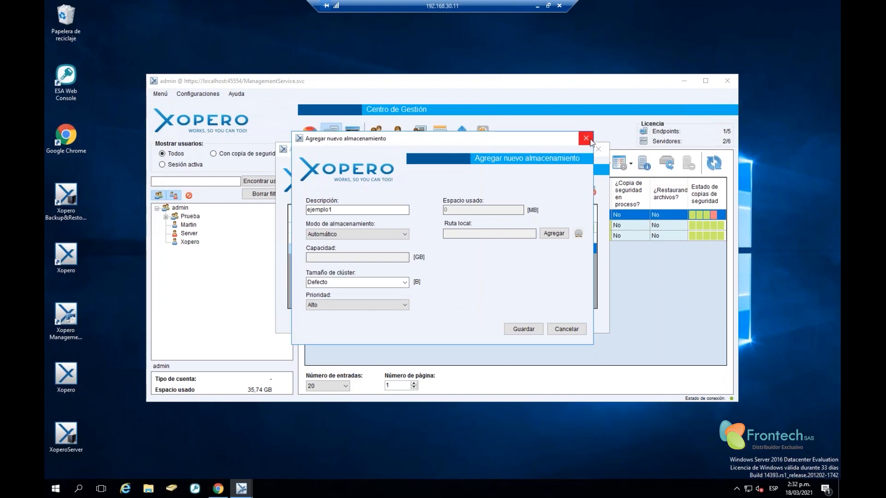
# Discard the ejemplo1 storage form, dismiss the error, and review the Xopero, ejemplo and auto entries
pyautogui.click(591, 139)
pyautogui.click(530, 280)
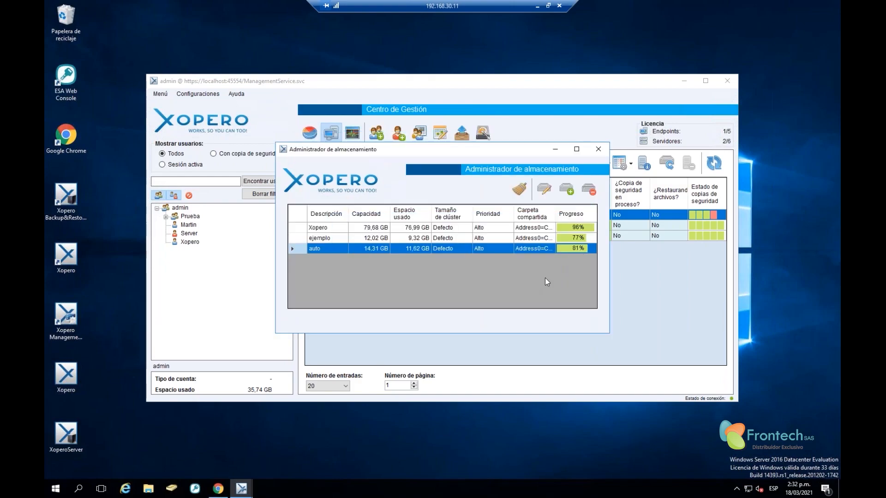
pyautogui.click(373, 228)
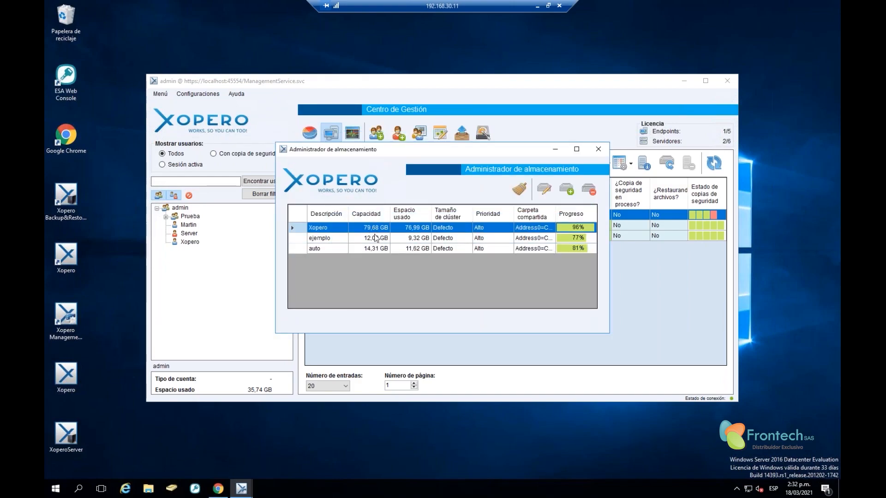
pyautogui.click(376, 239)
pyautogui.click(377, 248)
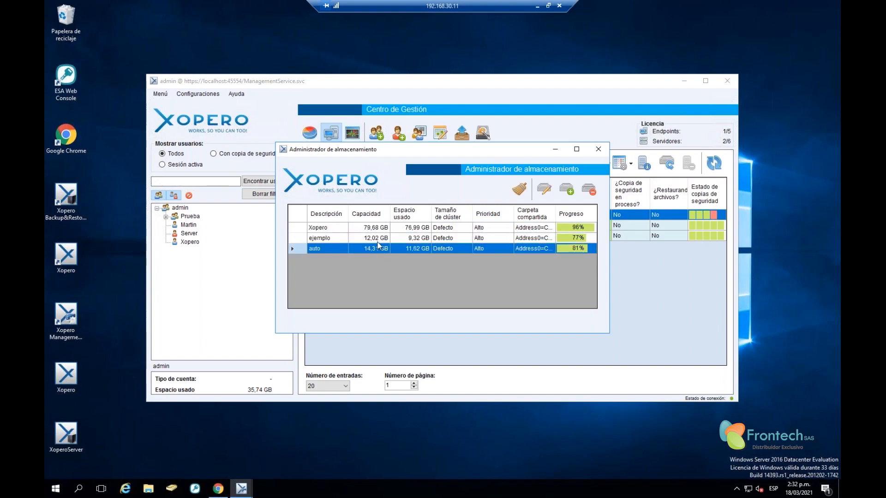
# Look over the three storage entries again, then close the storage manager
pyautogui.click(375, 228)
pyautogui.click(379, 238)
pyautogui.click(385, 247)
pyautogui.click(380, 228)
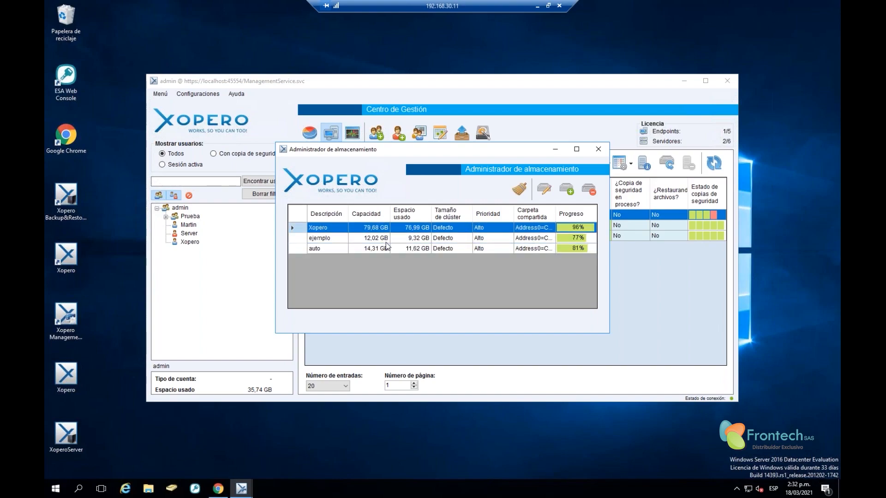
pyautogui.click(575, 240)
pyautogui.click(572, 249)
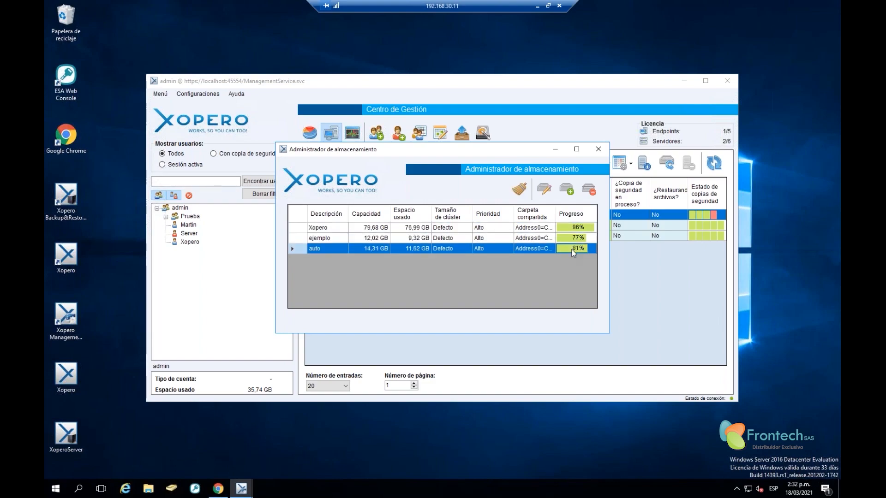
pyautogui.click(598, 151)
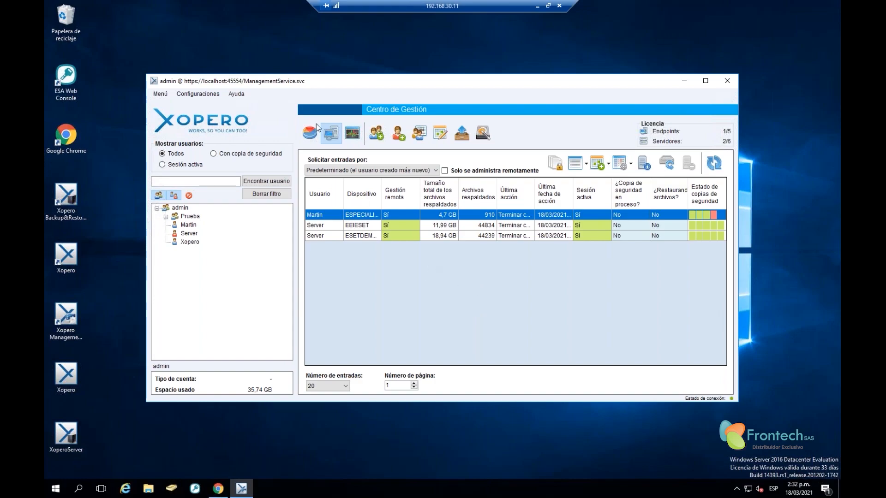
# Open the SMTP server settings (localhost, port 25), check the user and password fields, and close unsaved
pyautogui.click(198, 93)
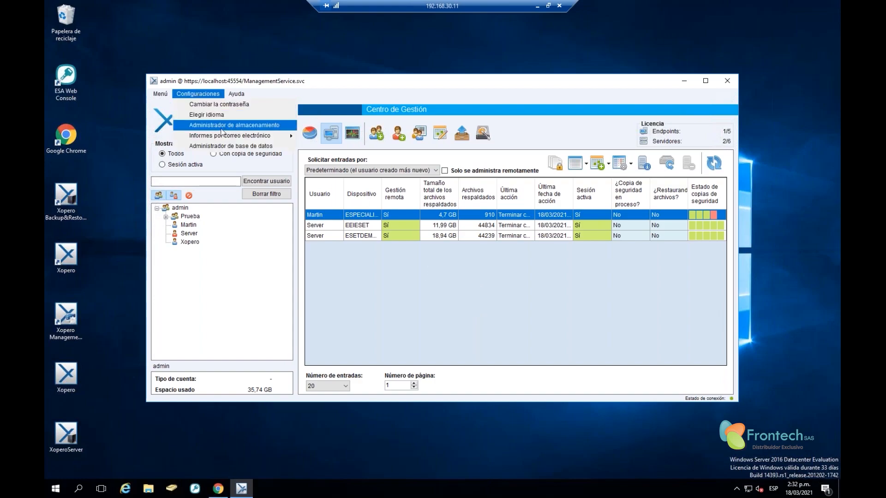
pyautogui.moveTo(262, 141)
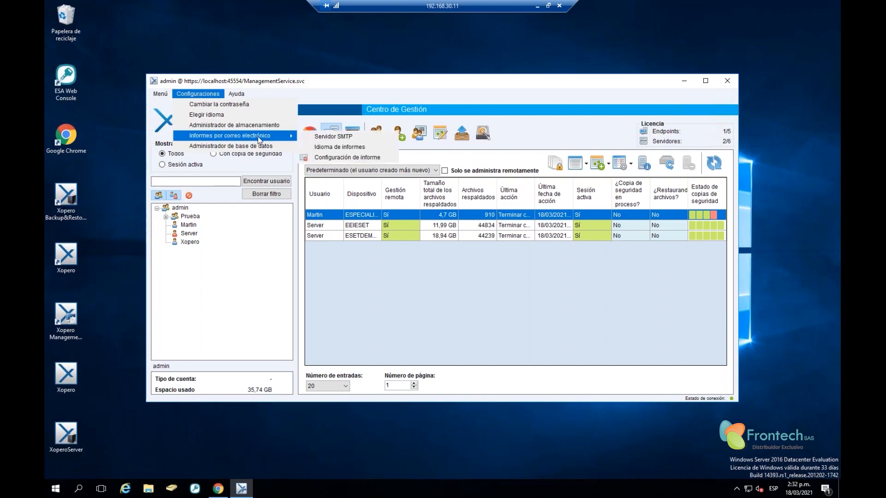
pyautogui.click(347, 137)
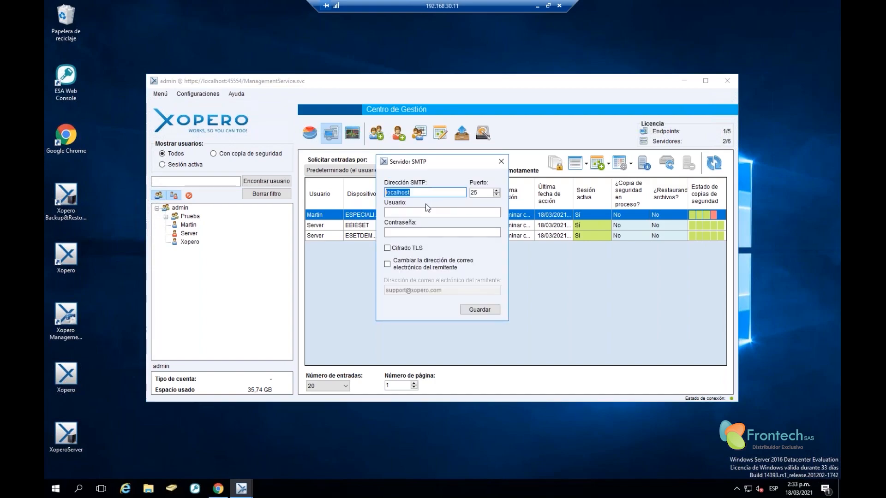
pyautogui.click(434, 212)
pyautogui.click(433, 232)
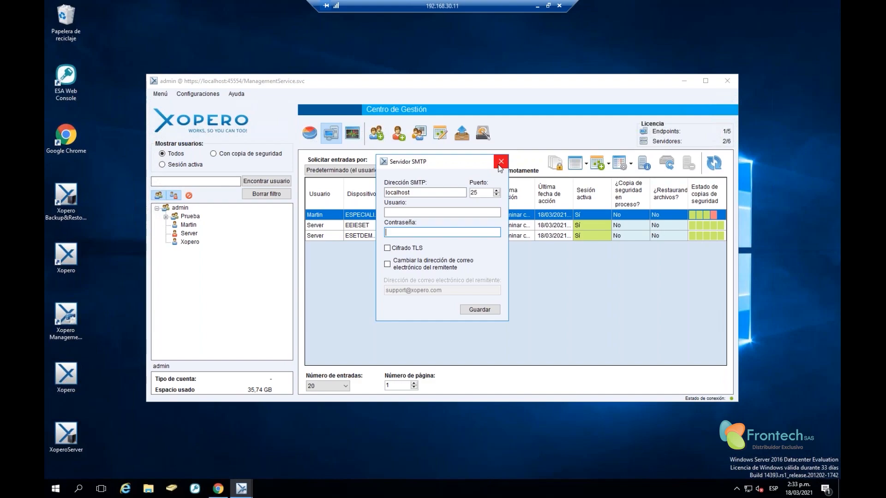
pyautogui.click(499, 166)
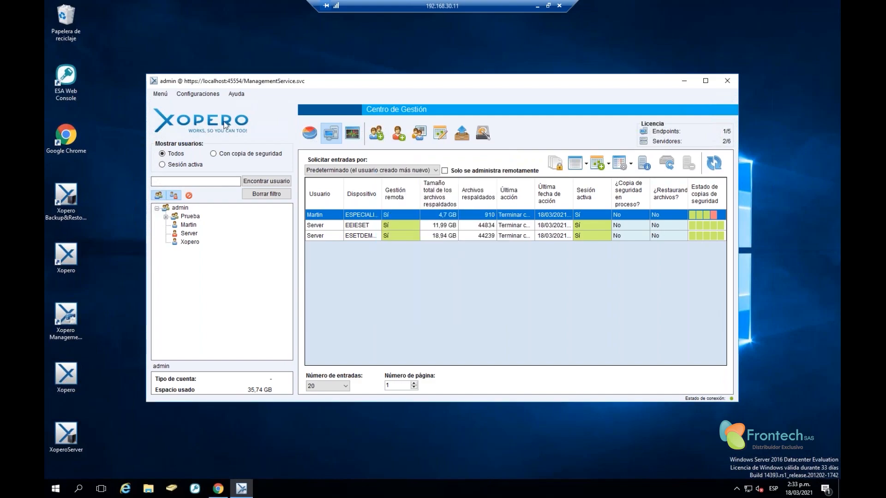
pyautogui.click(202, 95)
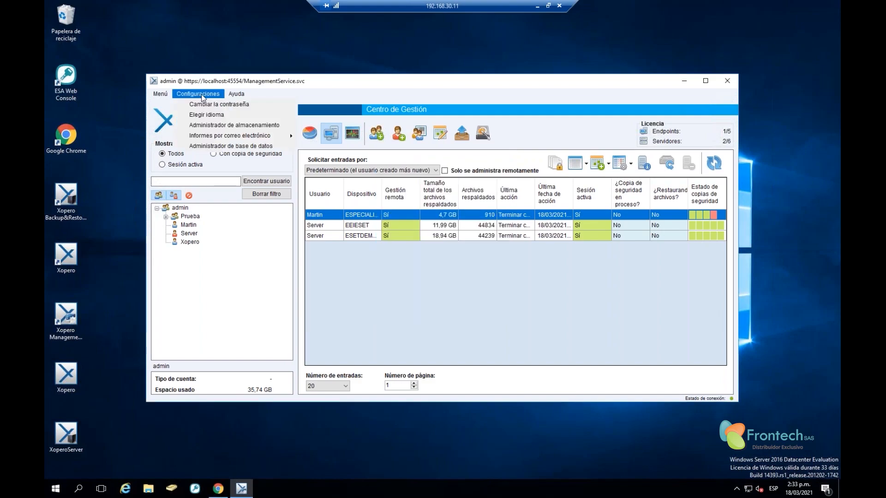
pyautogui.click(267, 146)
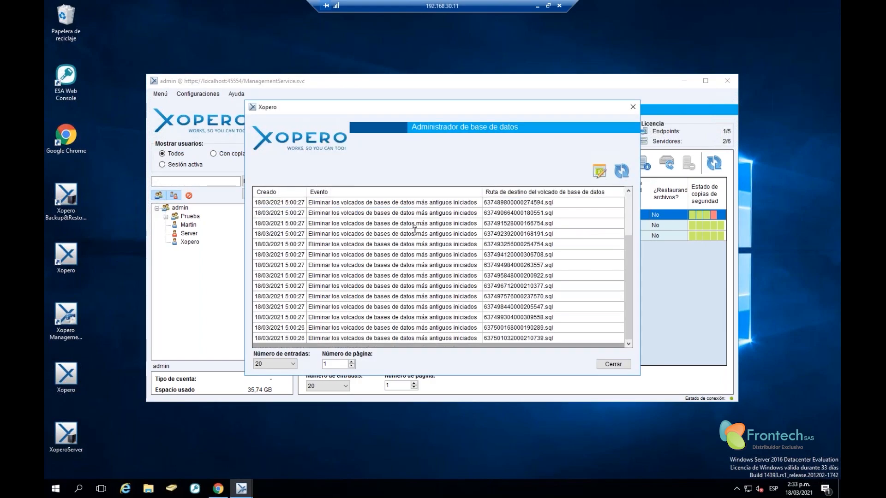
pyautogui.scroll(-1, 414, 229)
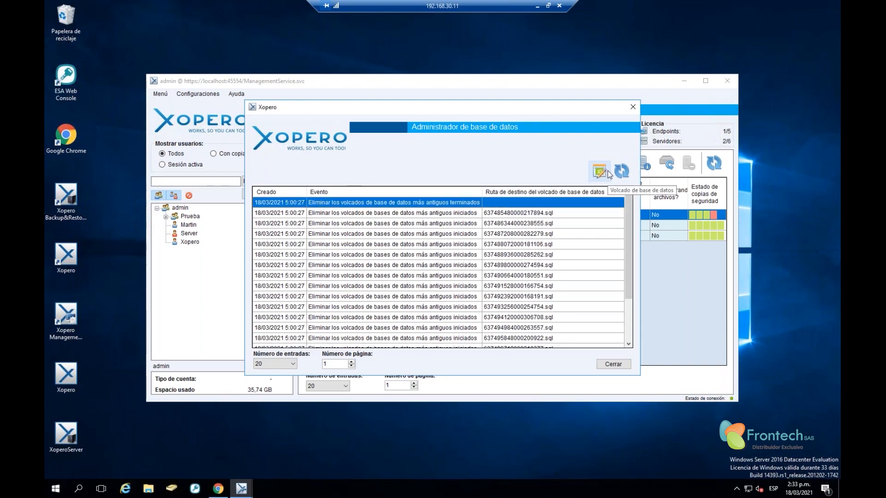
pyautogui.click(415, 287)
pyautogui.scroll(-2, 415, 288)
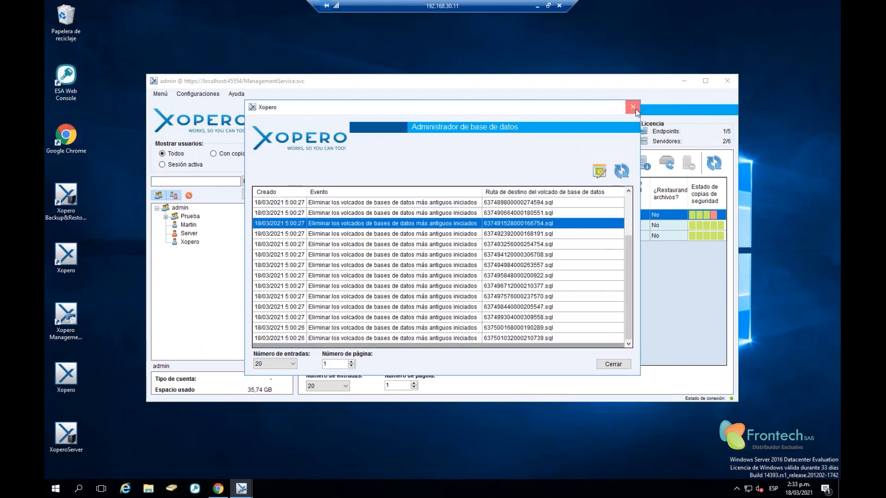
pyautogui.click(632, 107)
pyautogui.click(236, 94)
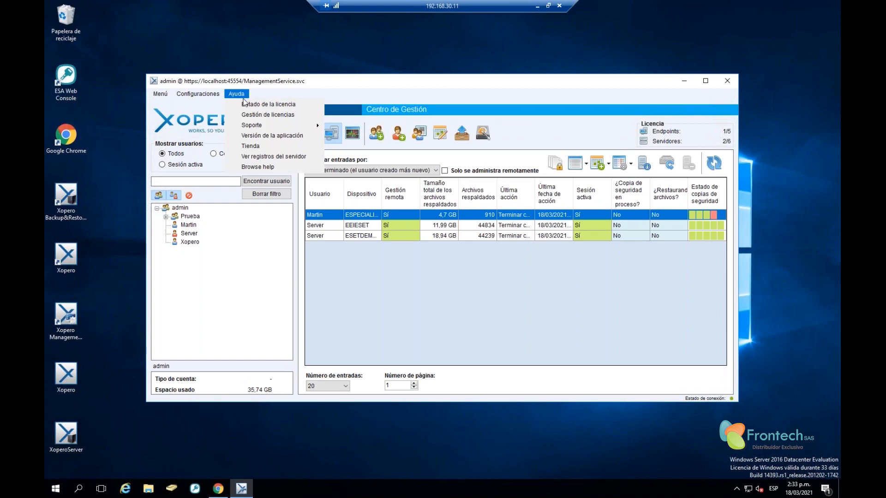
pyautogui.click(283, 105)
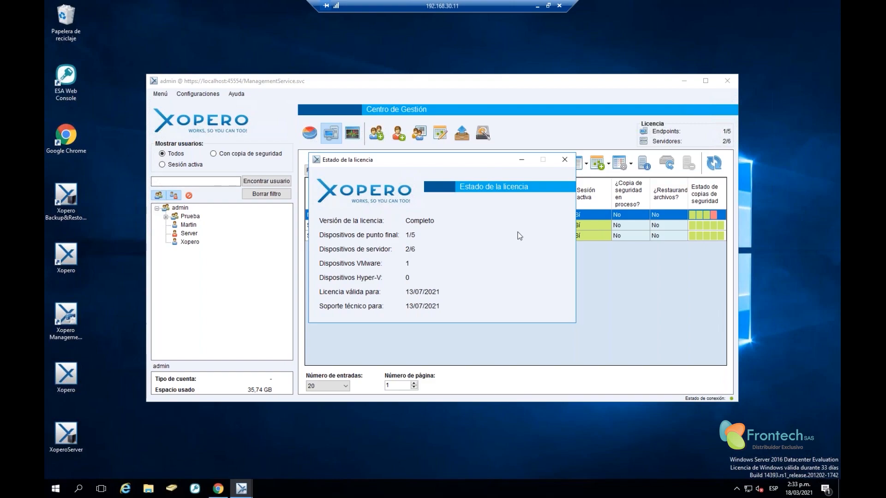
pyautogui.click(564, 160)
pyautogui.click(241, 95)
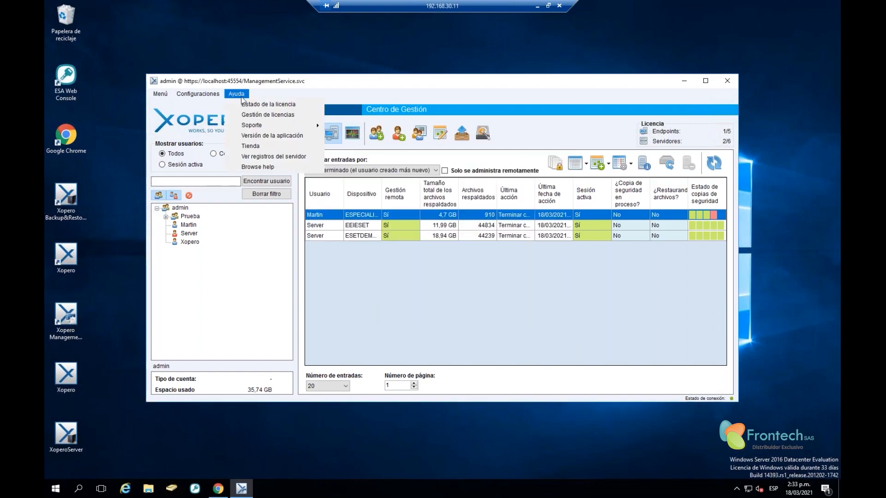
# Open licence management and proceed past the localhost certificate warning
pyautogui.click(292, 119)
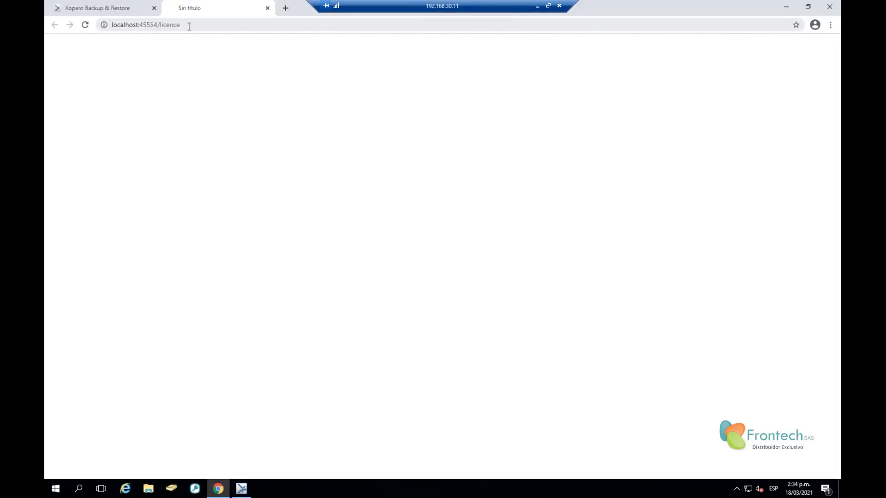
pyautogui.click(366, 300)
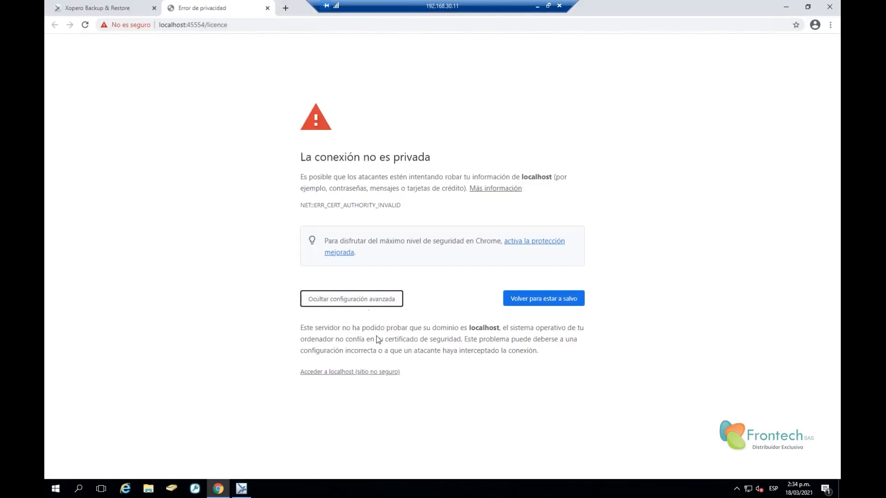
pyautogui.click(371, 376)
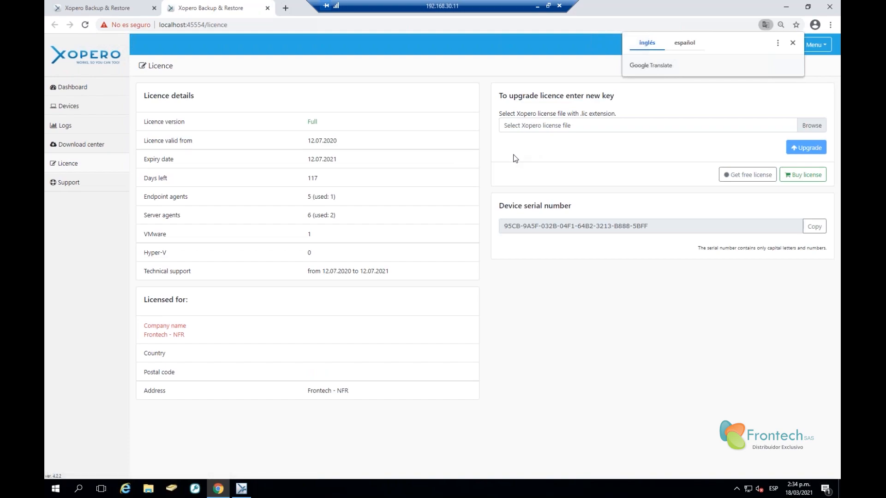
# Copy the device serial number, then cancel choosing a licence file to upload
pyautogui.click(605, 228)
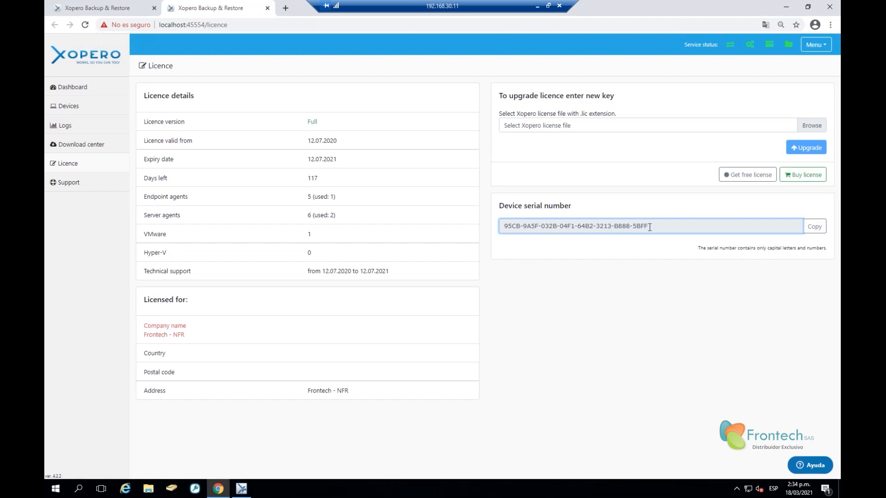
pyautogui.moveTo(648, 226); pyautogui.dragTo(502, 226)
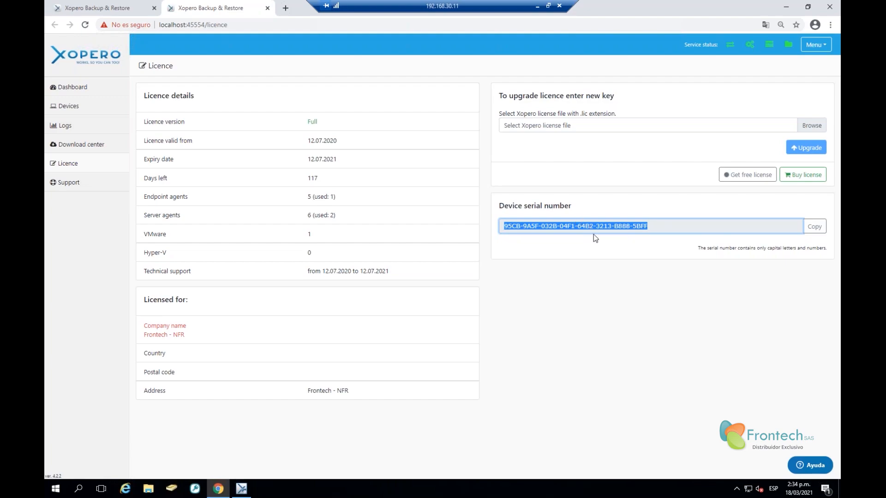
pyautogui.click(659, 246)
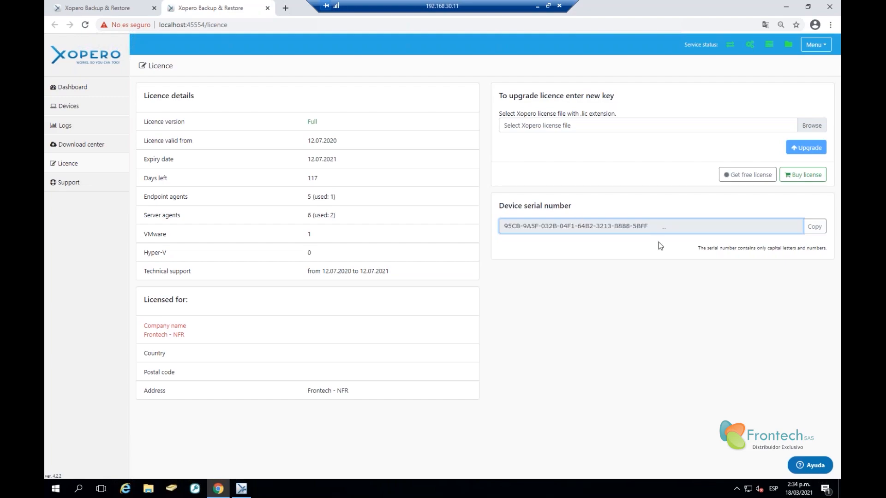
pyautogui.tripleClick(662, 226)
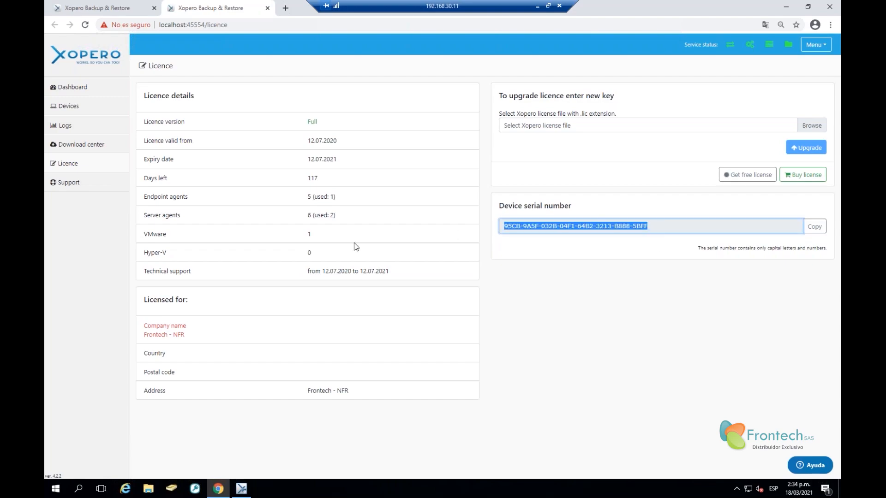
pyautogui.click(609, 253)
pyautogui.click(814, 226)
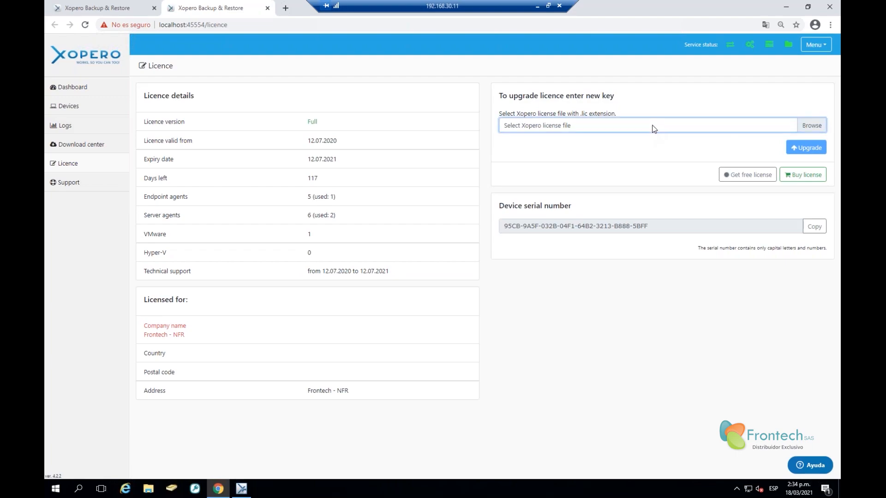
pyautogui.click(613, 126)
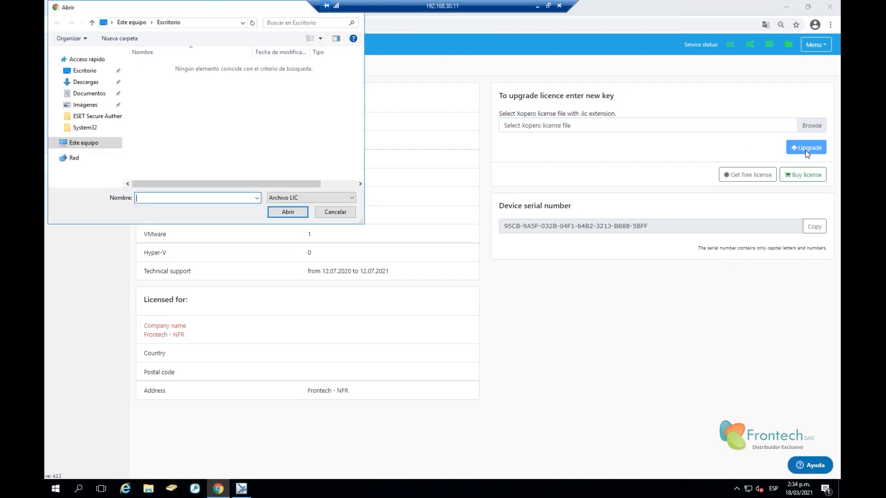
pyautogui.click(334, 212)
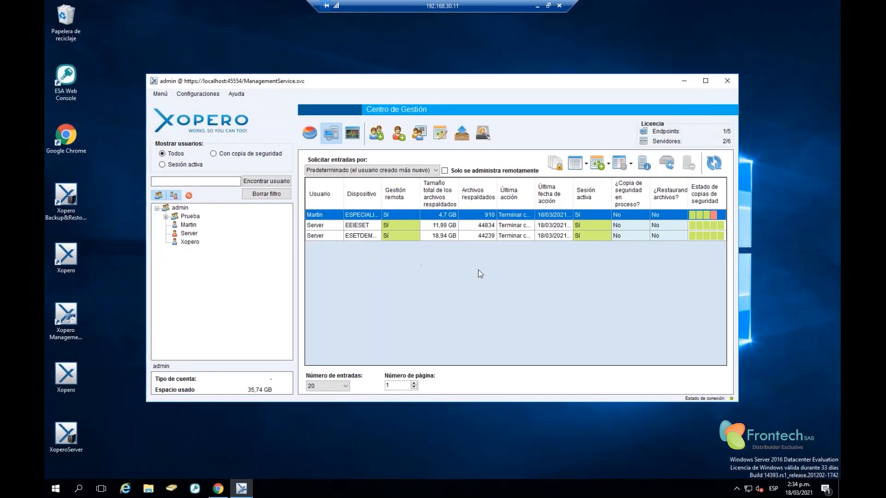
pyautogui.click(236, 94)
pyautogui.moveTo(285, 129)
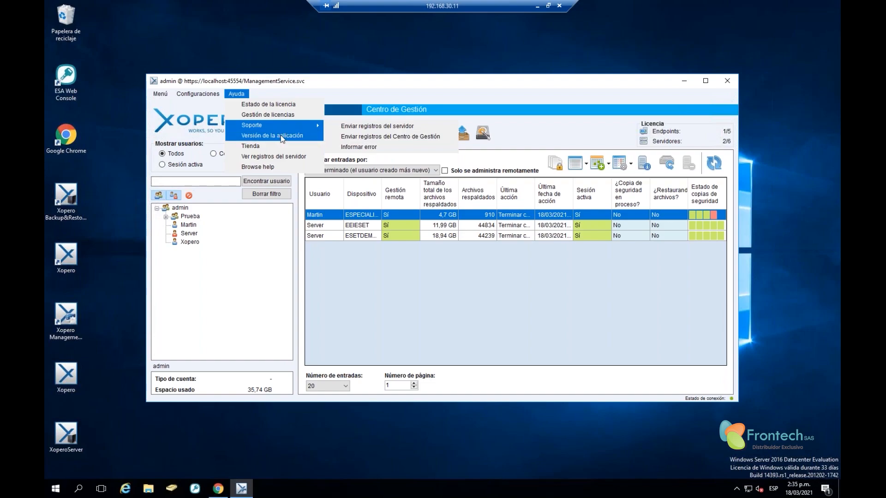
pyautogui.click(291, 137)
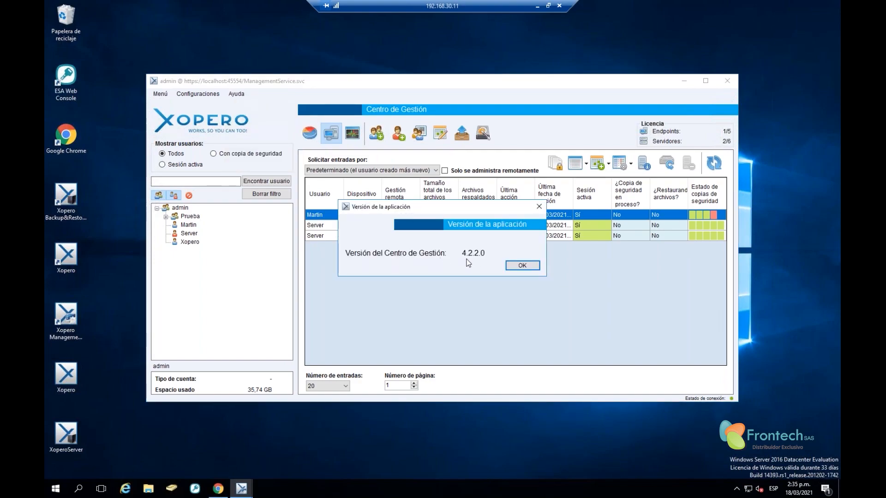
pyautogui.click(527, 265)
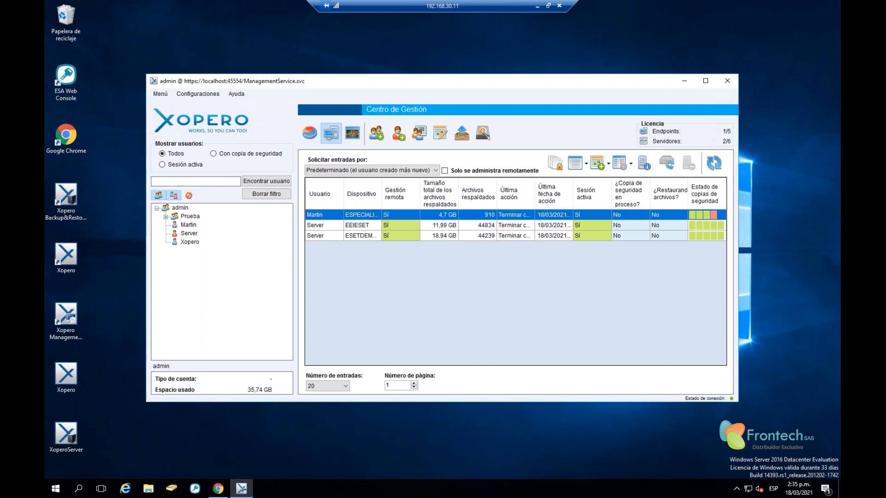
pyautogui.click(238, 95)
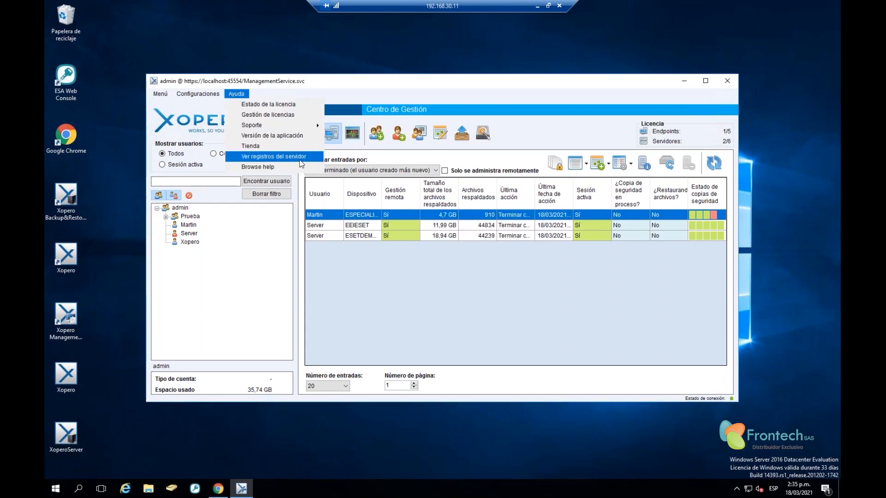
# Open the online help, translate it into Spanish, view Almacenamientos, then minimize the browser
pyautogui.click(262, 167)
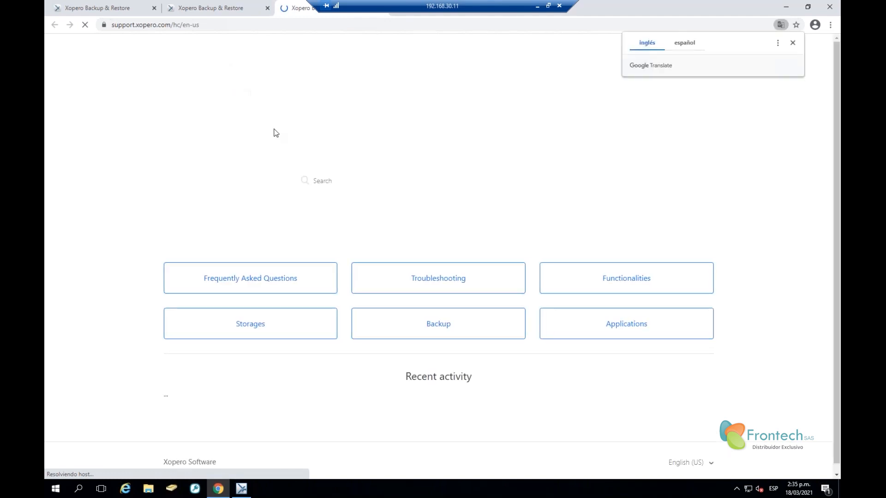
pyautogui.rightClick(256, 161)
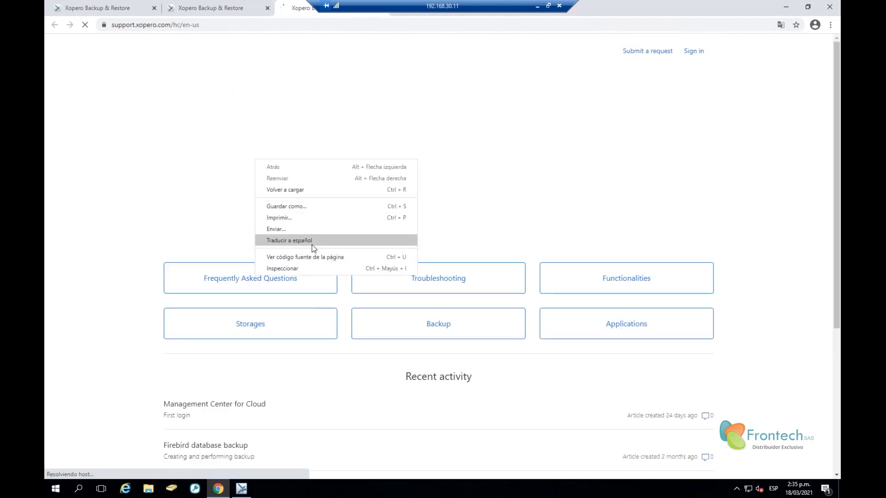
pyautogui.click(311, 247)
pyautogui.scroll(-3, 486, 249)
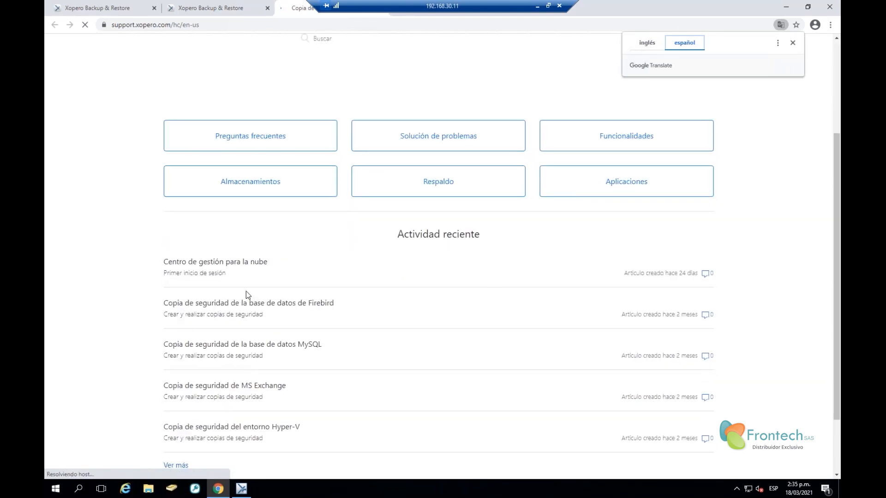
pyautogui.click(220, 186)
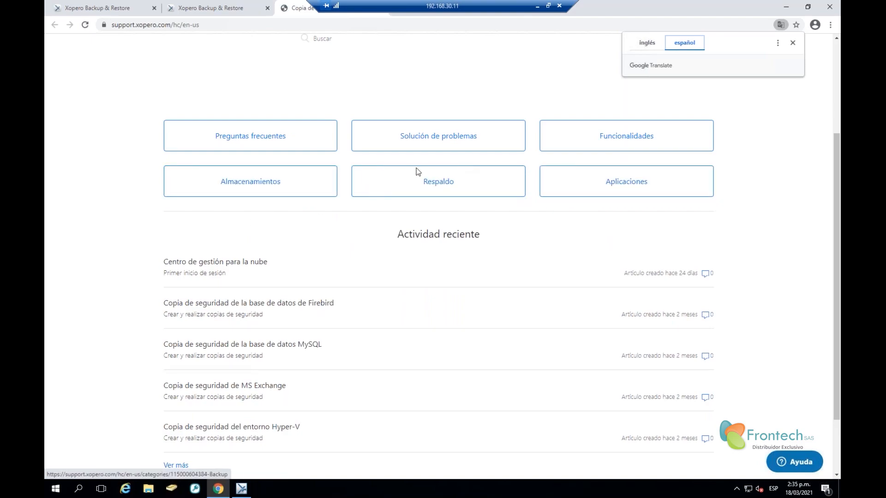
pyautogui.click(785, 7)
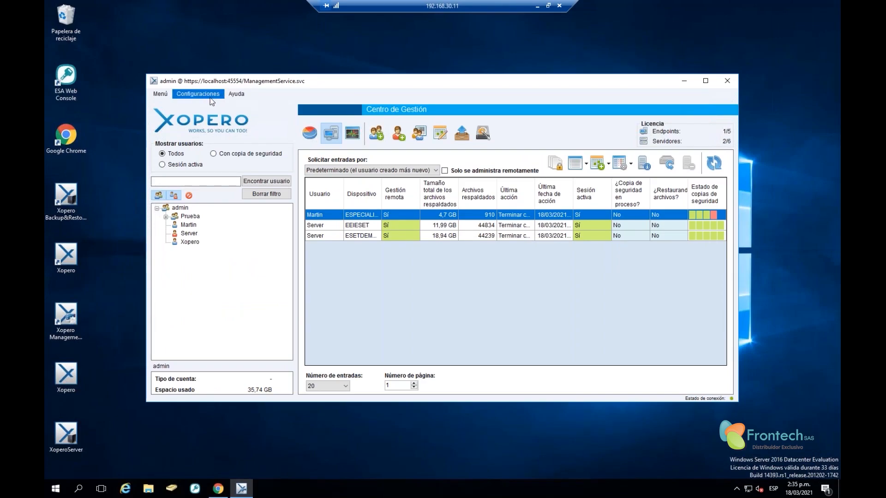
# Select Martin, keep statistics at 30 days, and show his single device with 4.7 GB backed up
pyautogui.click(310, 133)
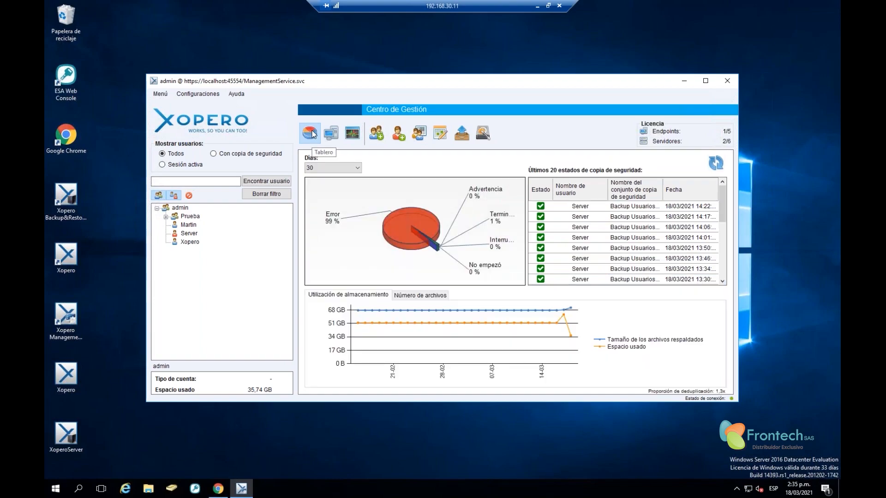
pyautogui.click(178, 208)
pyautogui.click(190, 225)
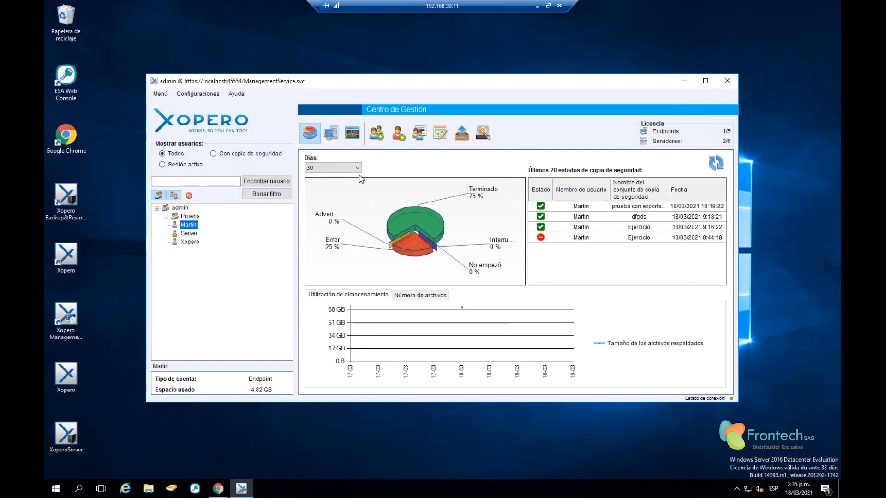
pyautogui.click(357, 168)
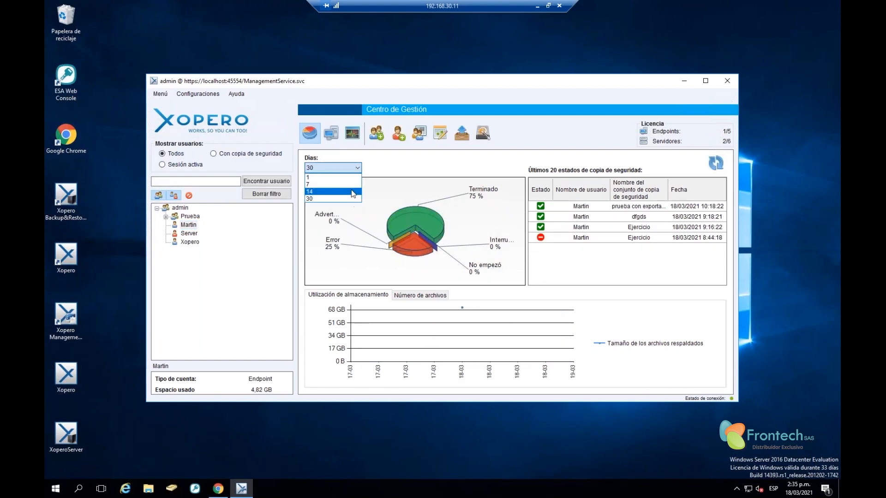
pyautogui.click(396, 167)
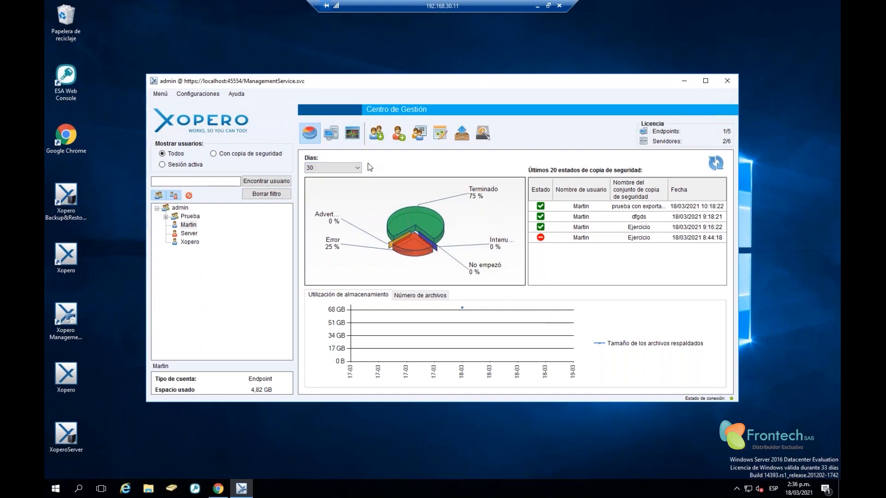
pyautogui.click(330, 133)
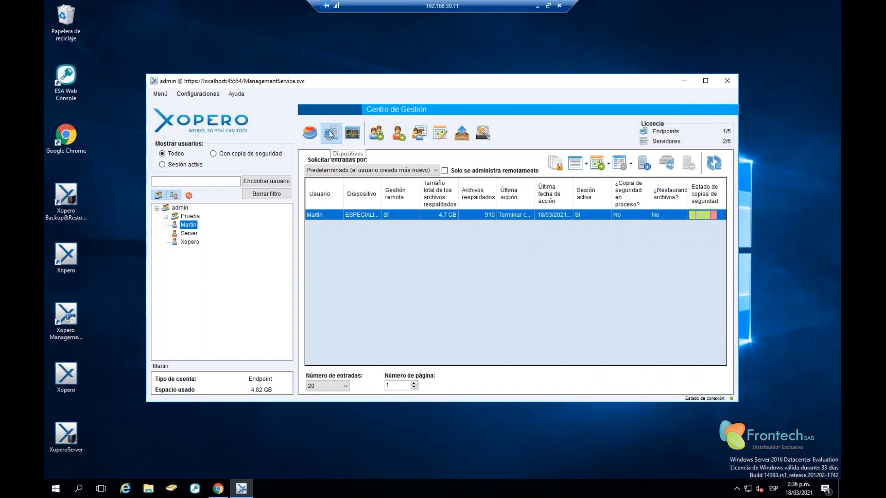
# Select Martin, widen the Dispositivo column to show ESPECIALISTA_PR, then switch to the Registros view
pyautogui.click(183, 210)
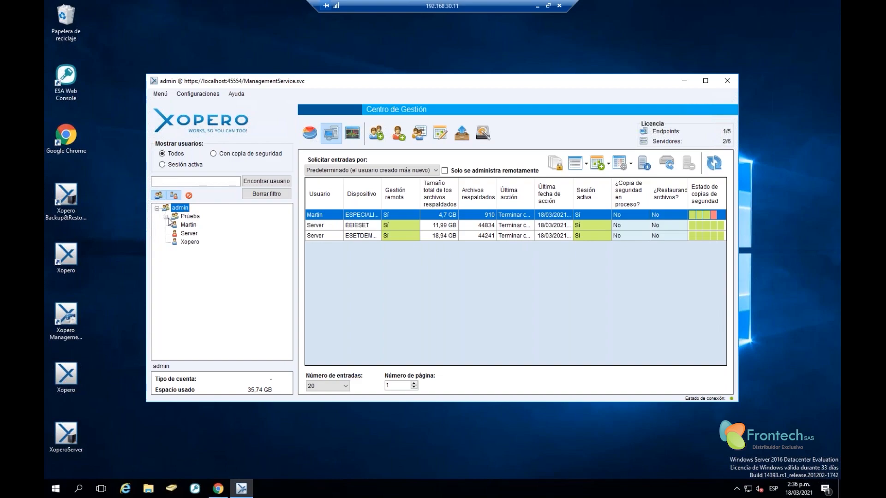
pyautogui.click(187, 225)
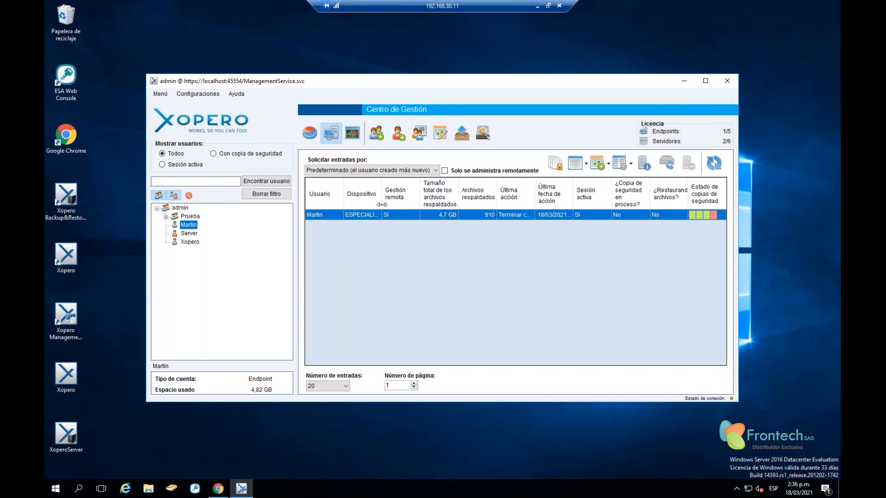
pyautogui.moveTo(382, 205); pyautogui.dragTo(457, 205)
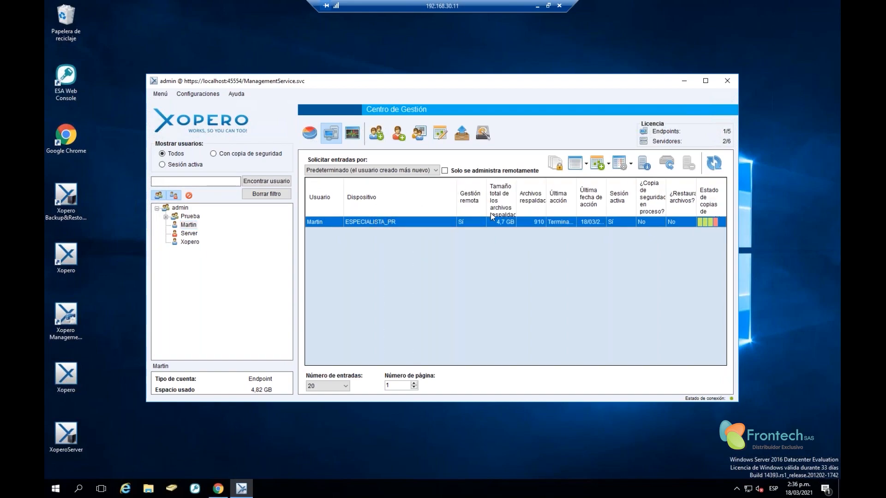
pyautogui.moveTo(456, 200); pyautogui.dragTo(402, 205)
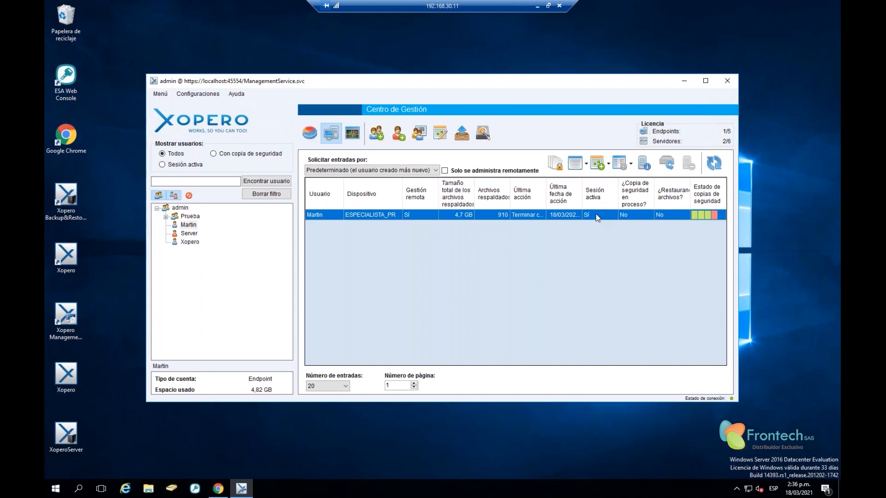
pyautogui.click(352, 136)
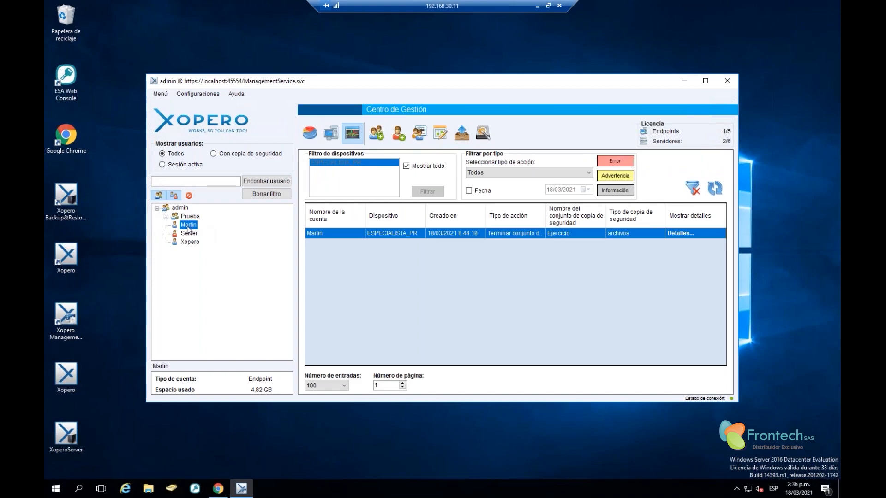
# List the admin account's log entries and inspect the password fields in a new Agregar grupo form
pyautogui.click(180, 208)
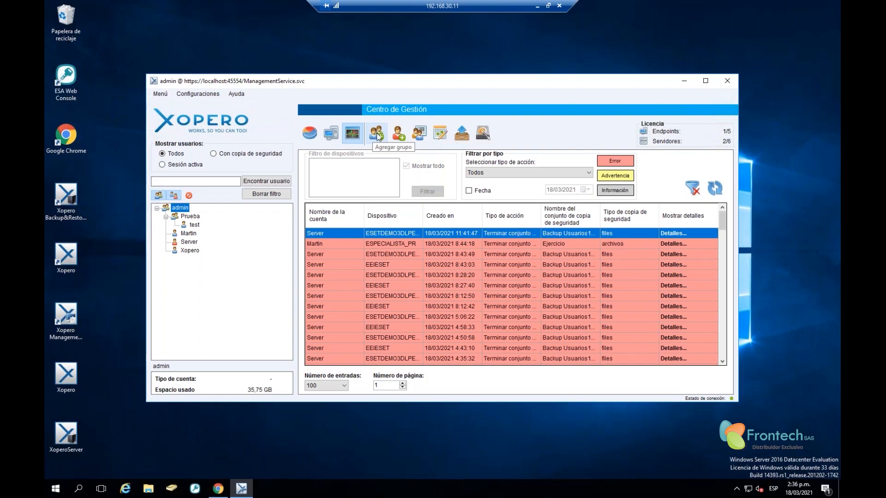
pyautogui.click(378, 133)
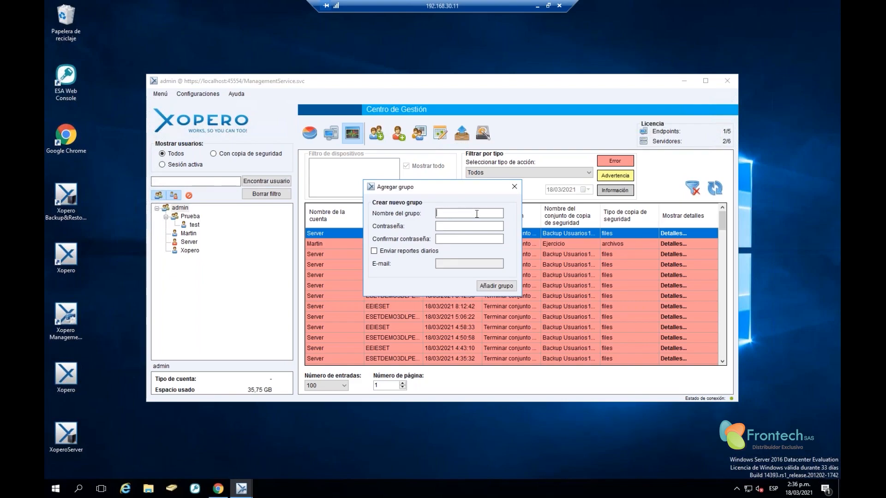
pyautogui.click(461, 227)
pyautogui.click(467, 239)
pyautogui.click(465, 227)
# Tick Enviar reportes diarios, then close the group form without creating a group
pyautogui.moveTo(505, 225)
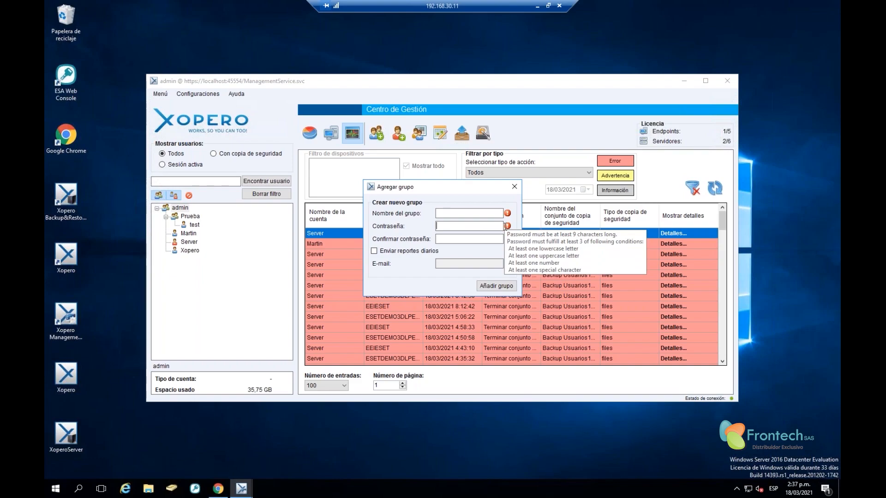
pyautogui.click(384, 252)
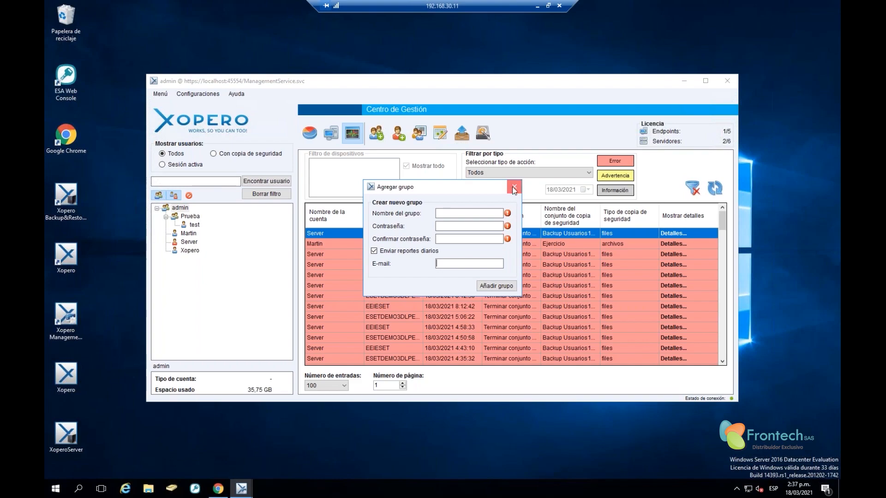
pyautogui.click(513, 188)
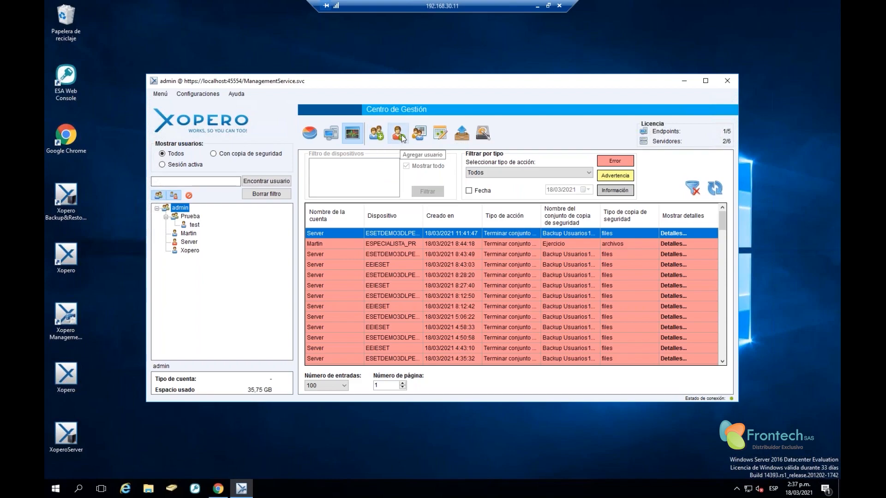
# Enter the username webinario and the account password with its confirmation in a new Agregar usuario form
pyautogui.click(399, 136)
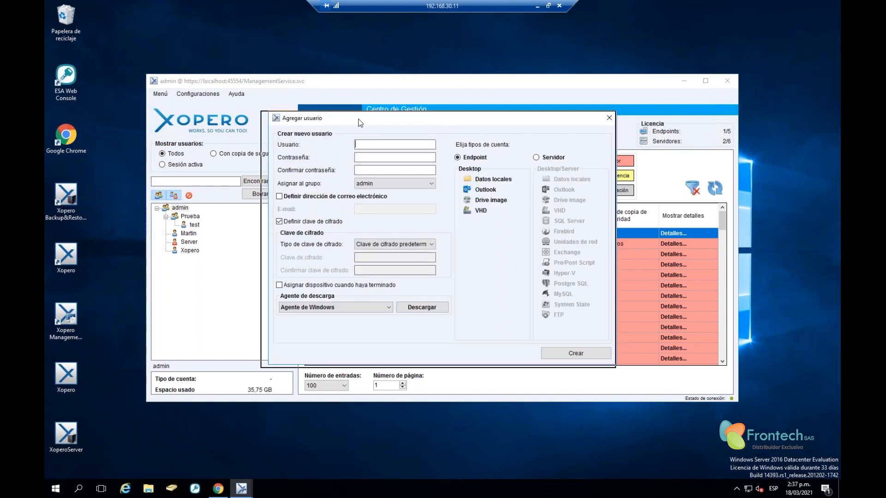
pyautogui.moveTo(372, 120); pyautogui.dragTo(358, 120)
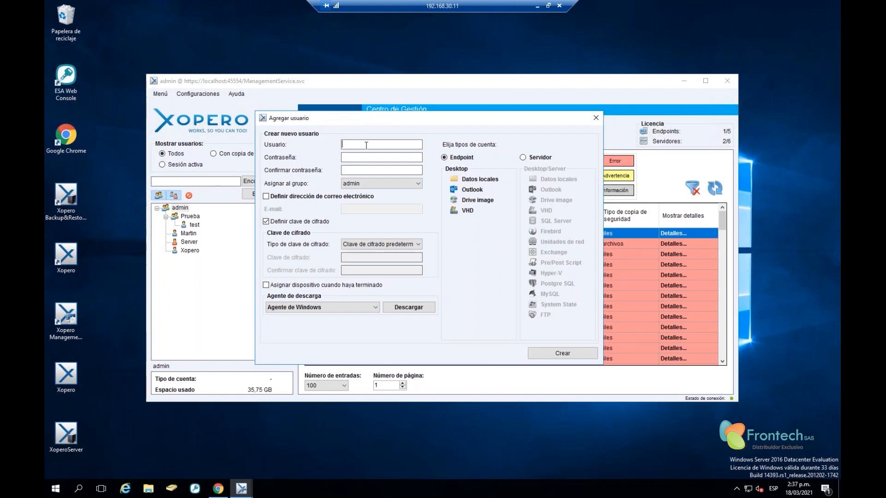
pyautogui.write('webina*******************')
pyautogui.moveTo(379, 169); pyautogui.dragTo(232, 175)
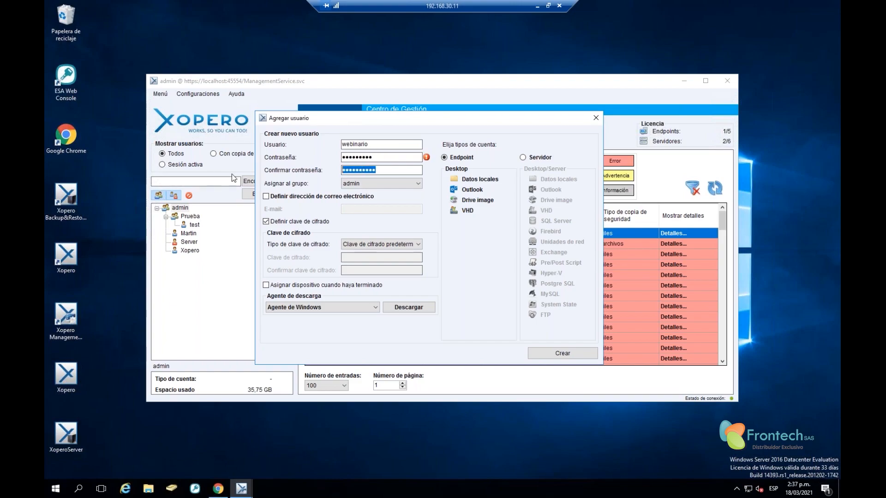
pyautogui.write('********')
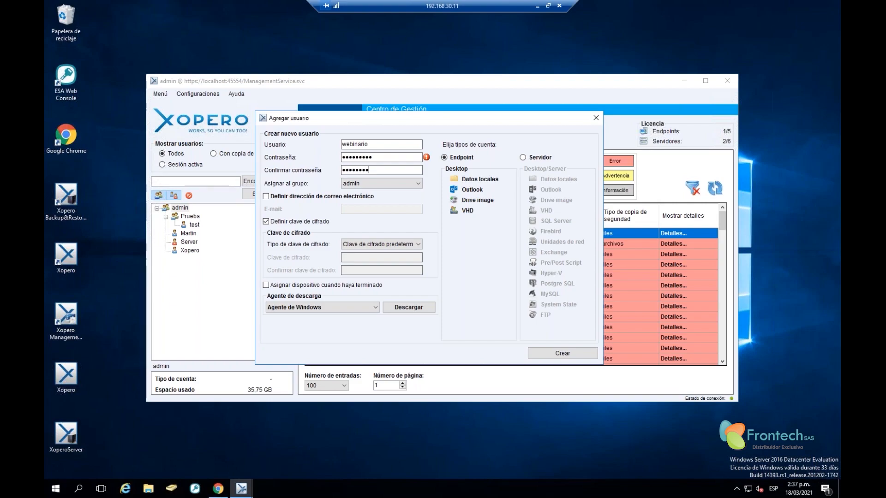
pyautogui.write('*')
# Assign the user to group Prueba and enable Definir dirección de correo
pyautogui.click(417, 185)
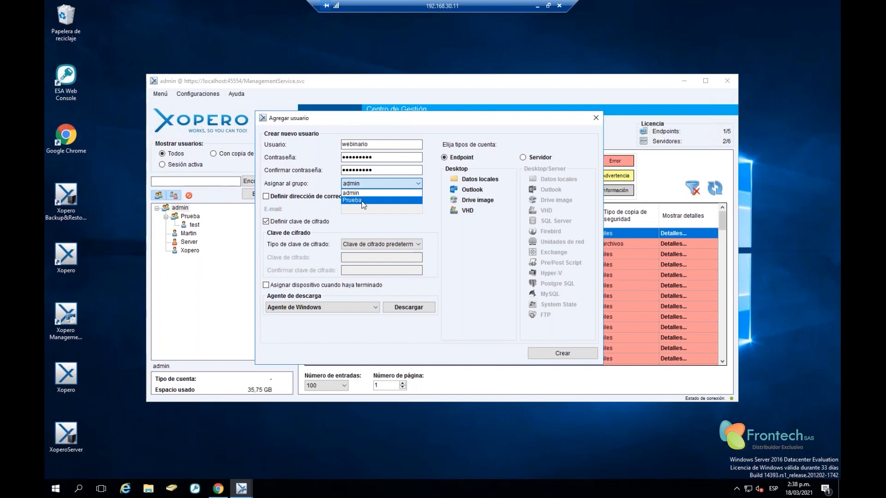
pyautogui.click(362, 201)
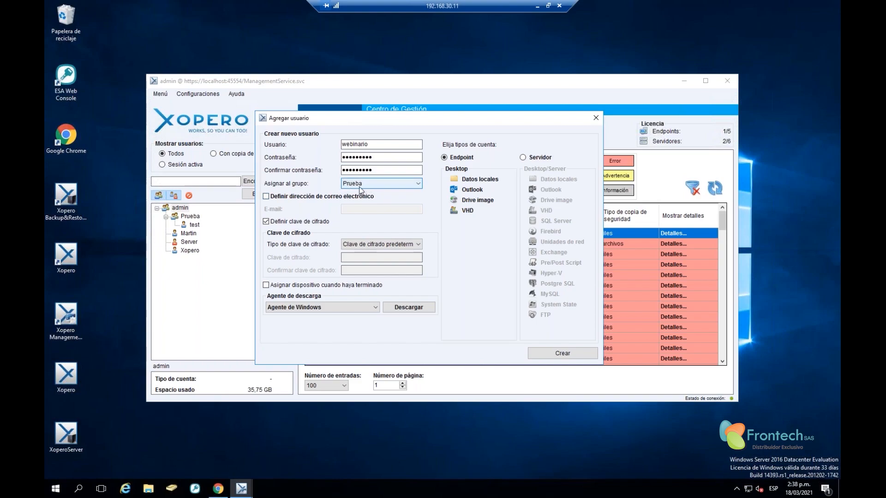
pyautogui.click(360, 198)
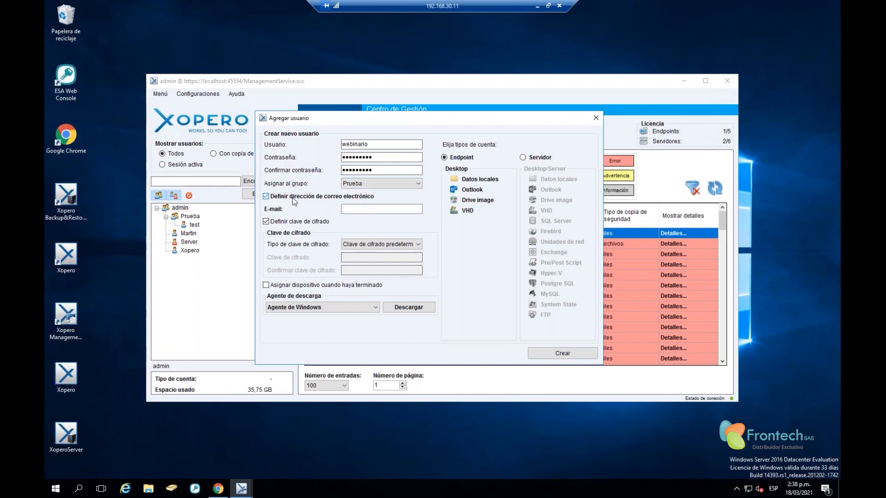
pyautogui.click(379, 208)
# Try a custom encryption key, then revert to the default encryption key
pyautogui.click(366, 246)
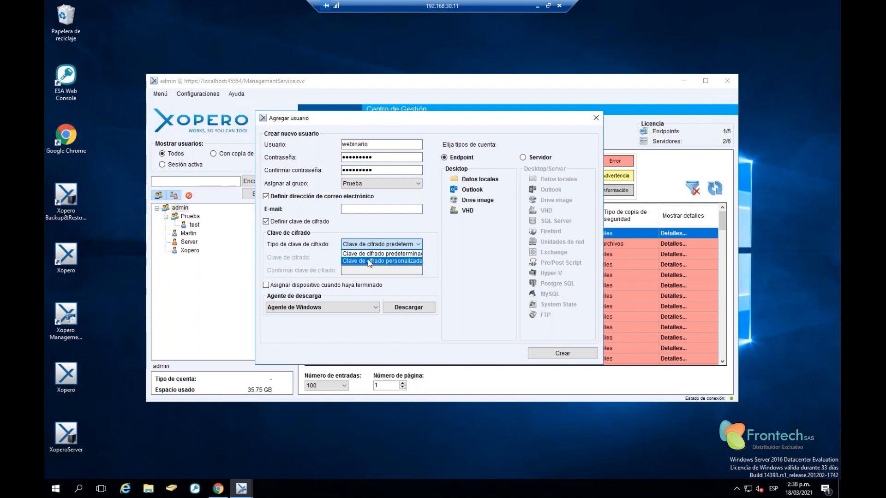
pyautogui.click(369, 261)
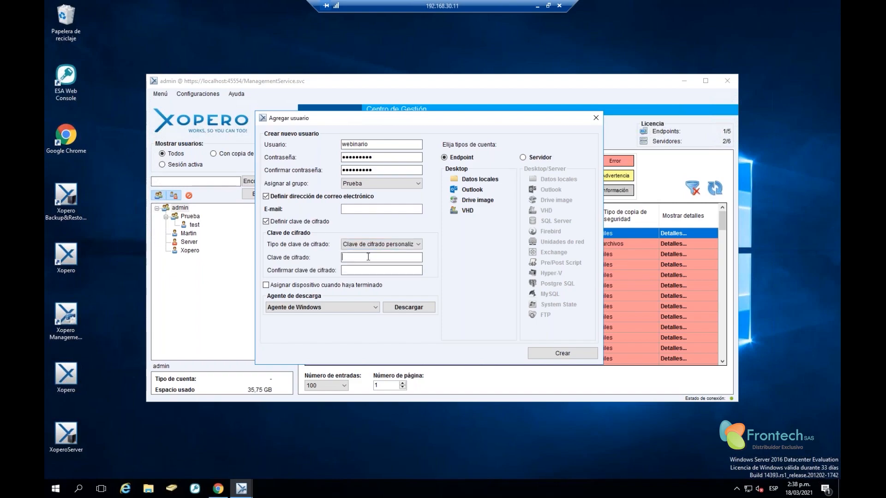
pyautogui.click(366, 246)
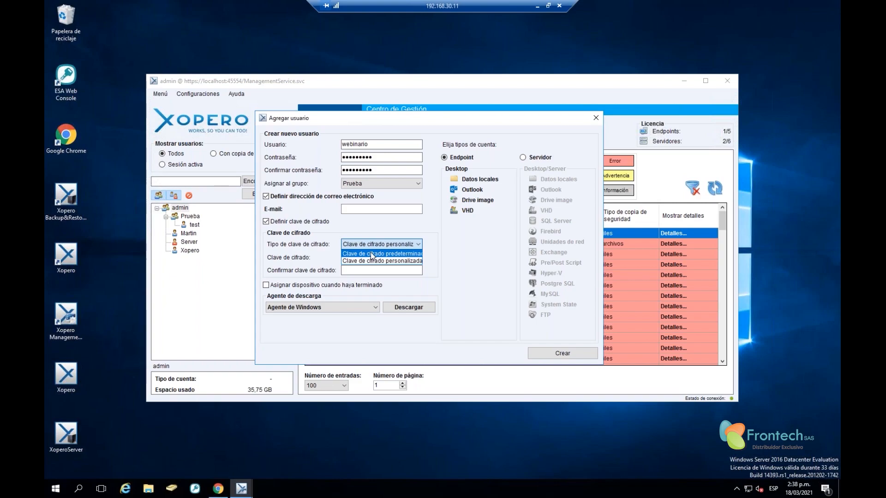
pyautogui.click(372, 254)
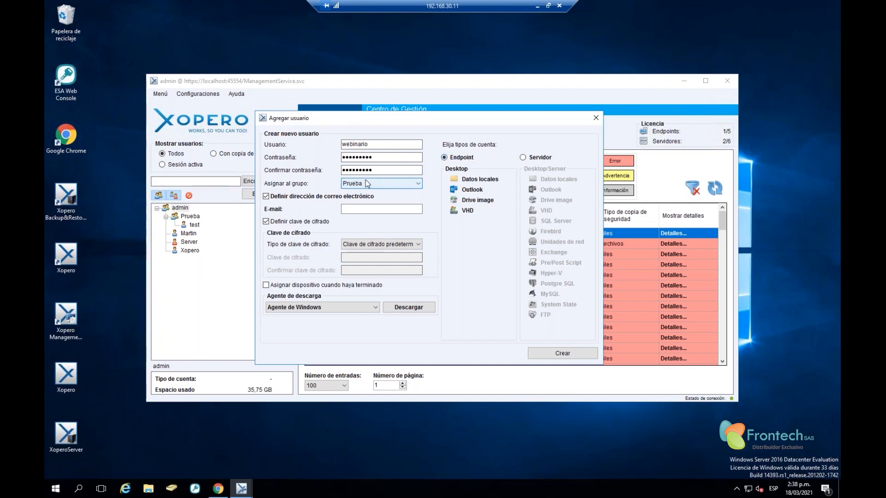
# Change the account type from Endpoint to Servidor
pyautogui.moveTo(374, 144); pyautogui.dragTo(288, 136)
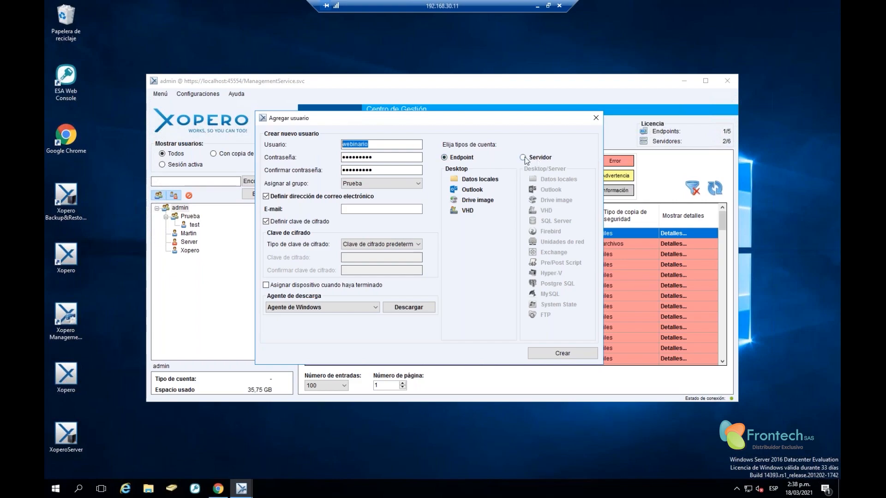
pyautogui.click(455, 161)
pyautogui.click(523, 158)
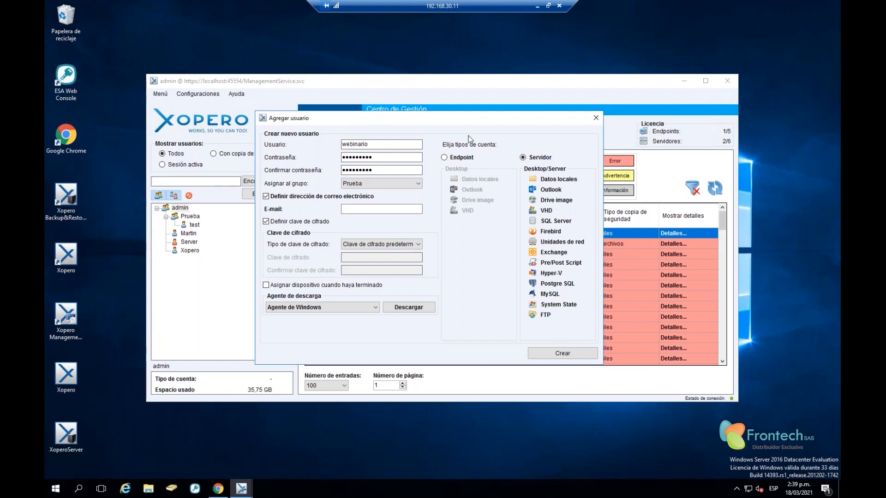
pyautogui.click(454, 159)
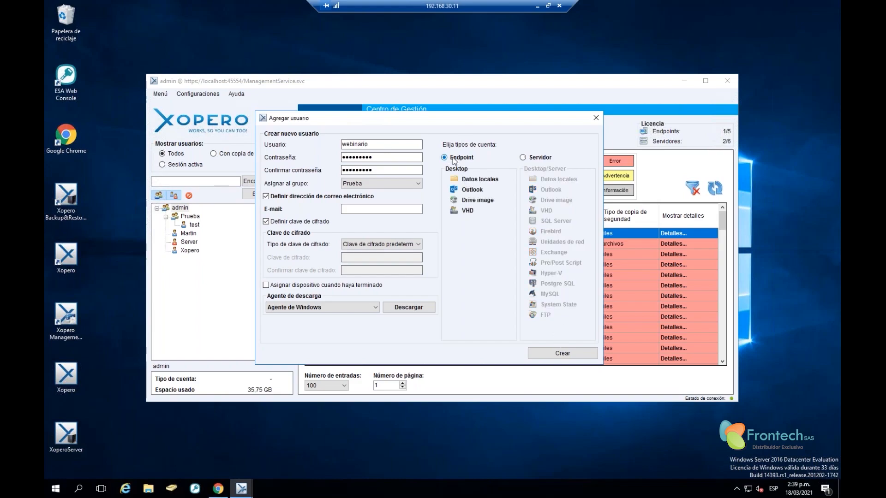
pyautogui.click(533, 159)
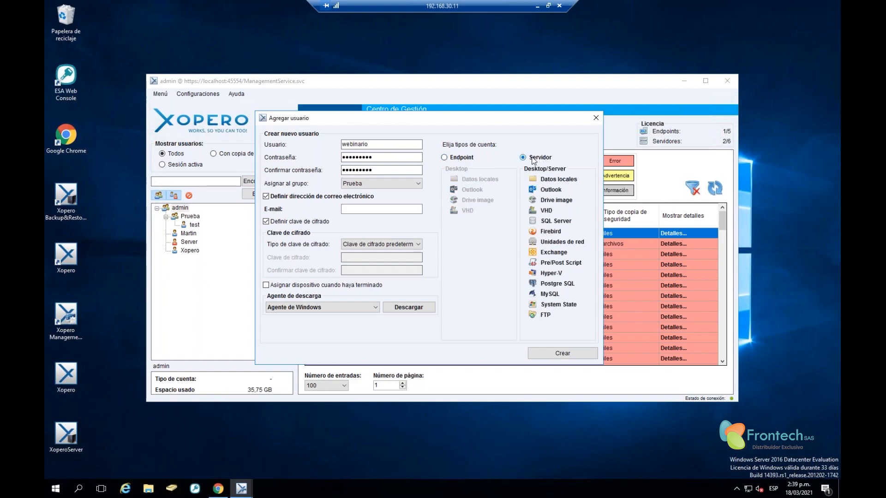
# Re-enter the password and confirmation, and review Agente de descarga options, keeping the Windows agent
pyautogui.moveTo(379, 157); pyautogui.dragTo(265, 143)
pyautogui.write('•••••••••')
pyautogui.moveTo(376, 171); pyautogui.dragTo(228, 172)
pyautogui.write('•••••••••')
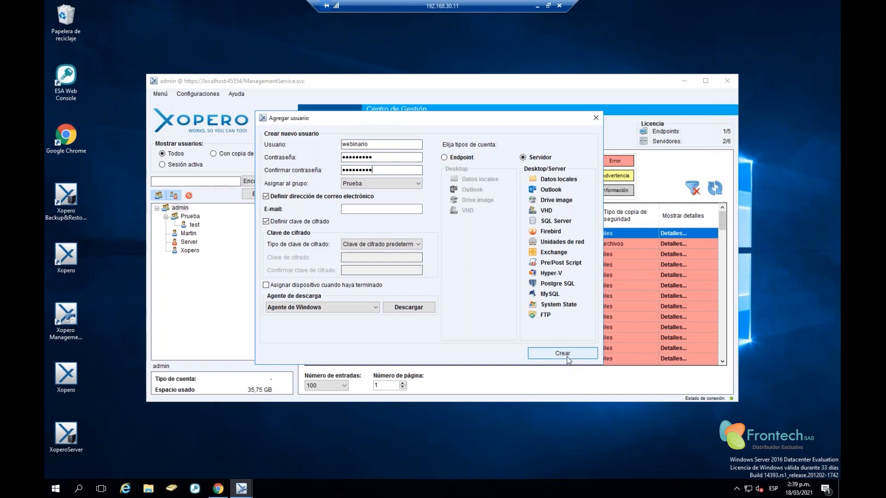
pyautogui.click(300, 309)
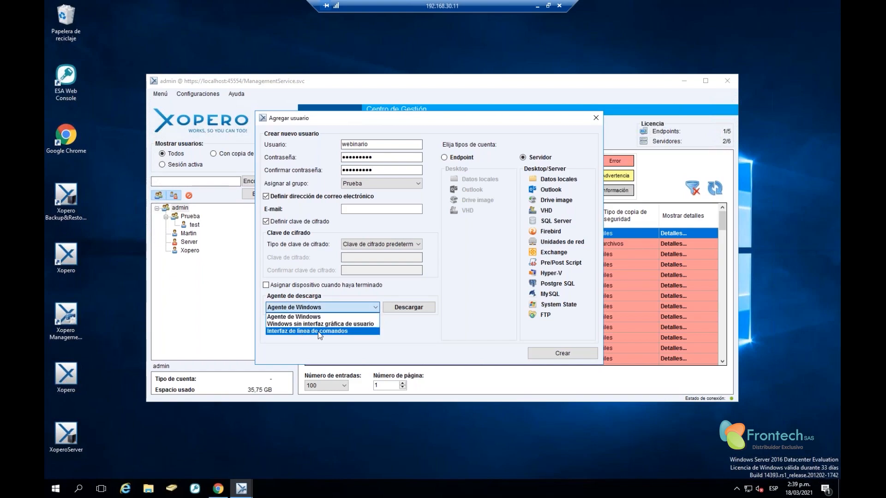
pyautogui.click(401, 335)
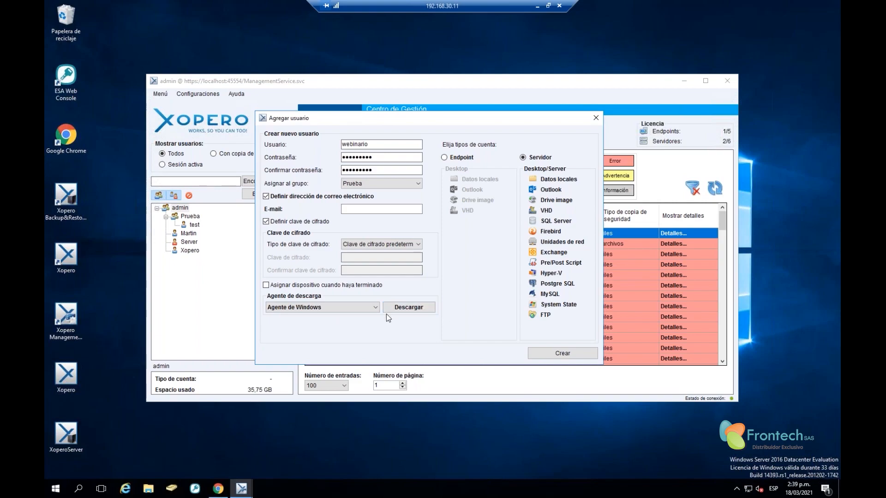
# Dismiss the incomplete-fields error from the first Crear attempt and untick the e-mail address option
pyautogui.click(560, 353)
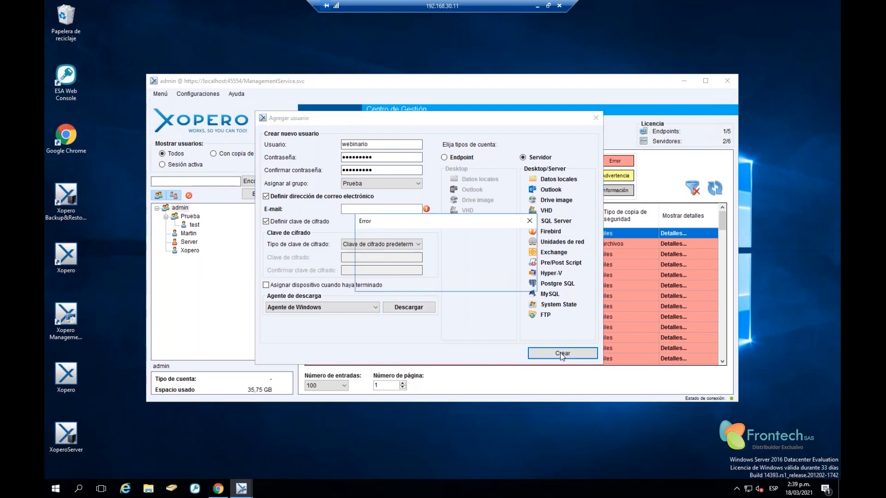
pyautogui.click(507, 280)
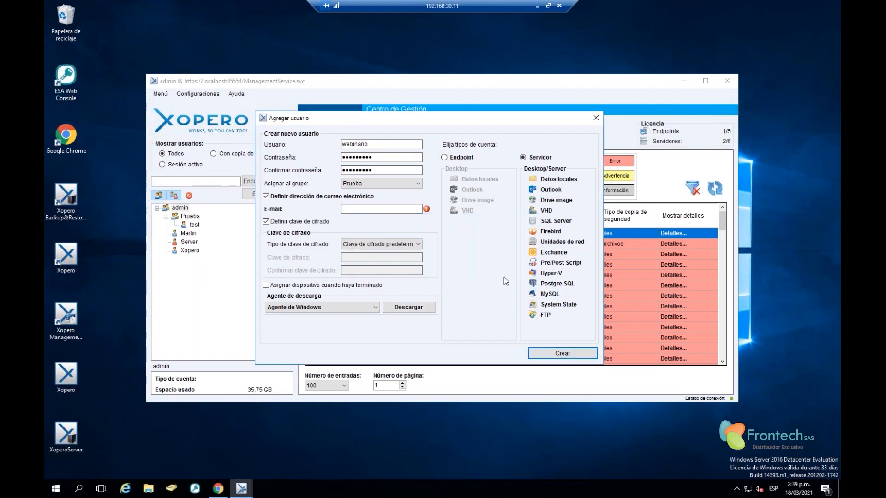
pyautogui.click(455, 158)
pyautogui.click(526, 158)
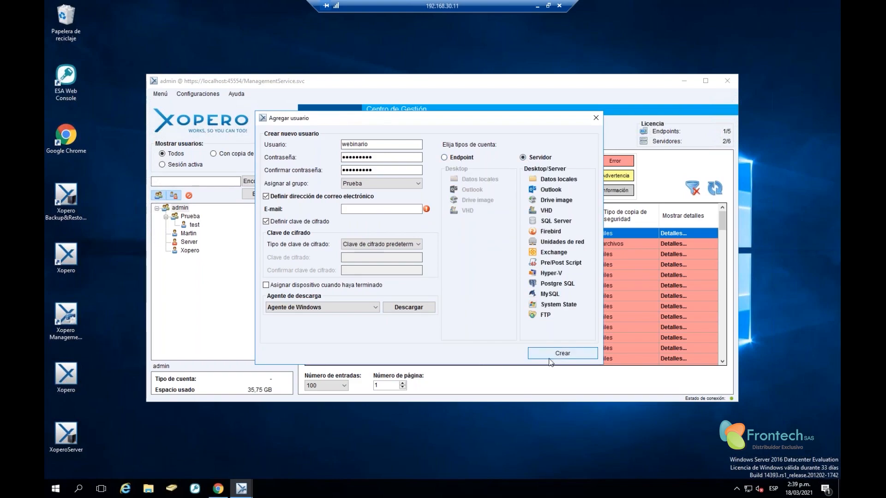
pyautogui.click(362, 208)
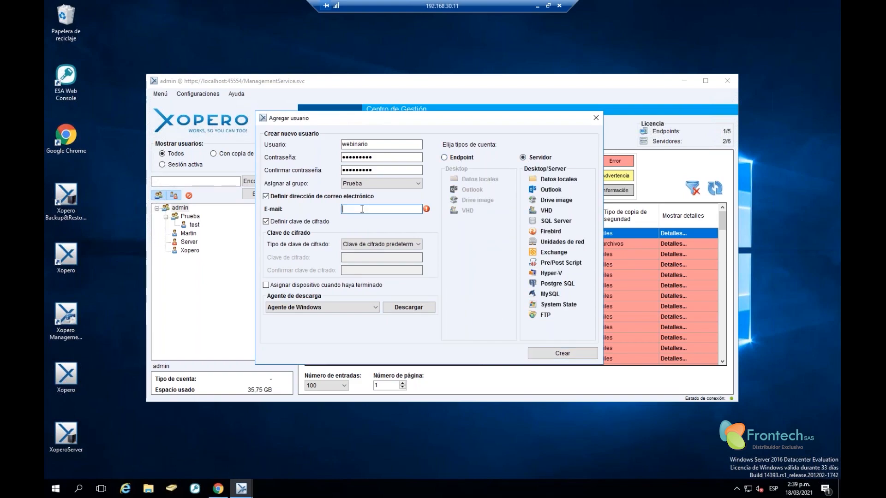
pyautogui.click(289, 197)
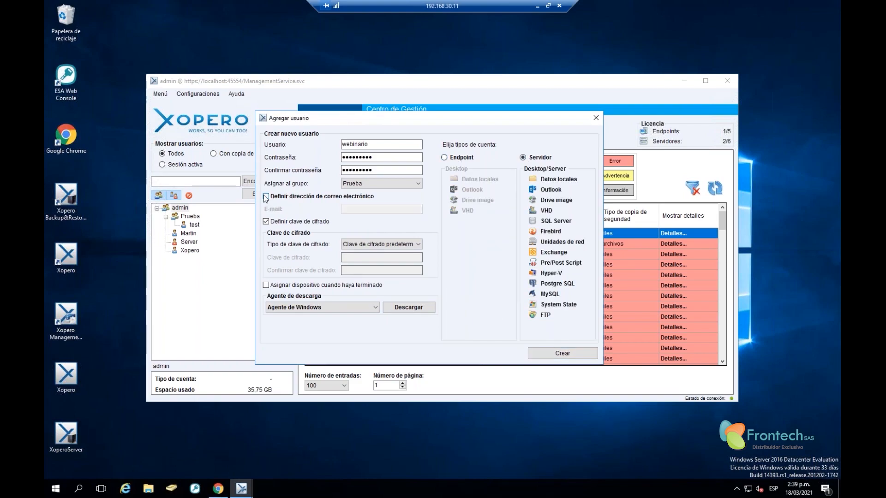
# Create user webinario, then expand Prueba and select the new user
pyautogui.click(561, 357)
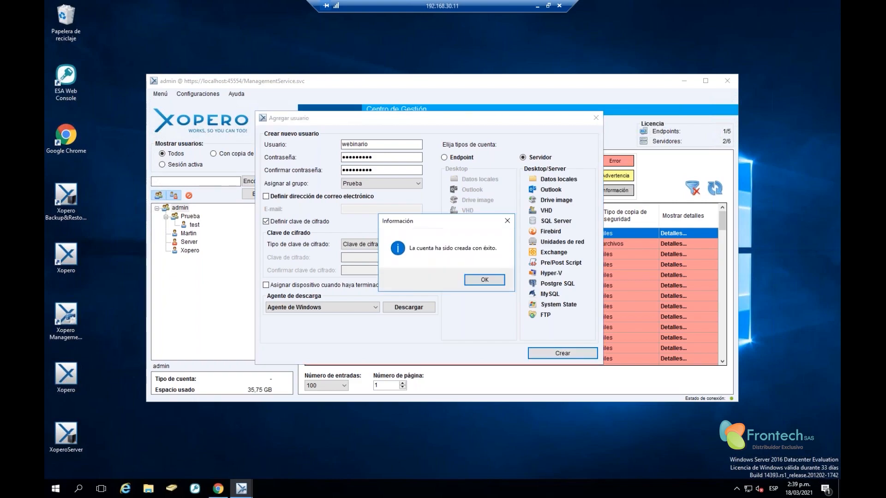
pyautogui.click(494, 280)
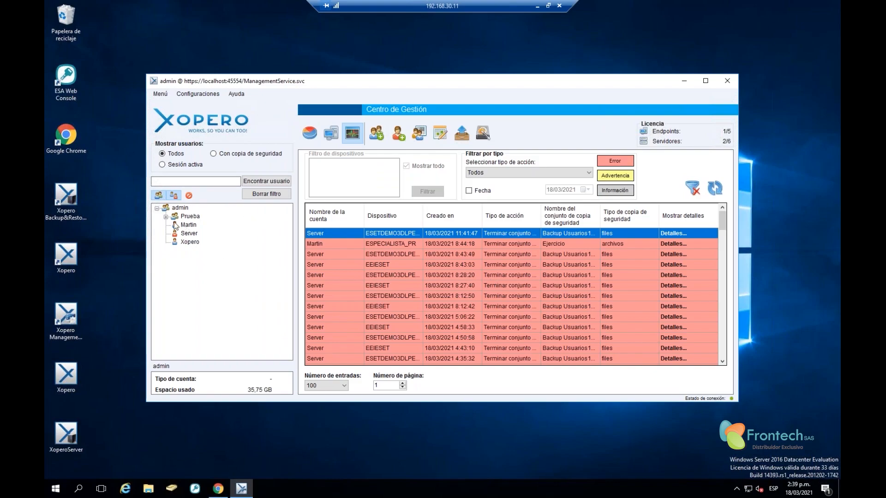
pyautogui.doubleClick(174, 217)
pyautogui.click(199, 237)
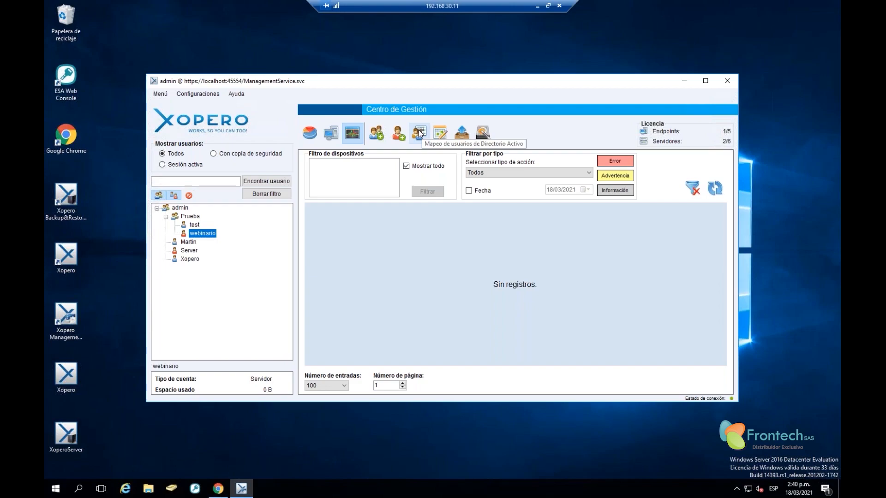
pyautogui.click(419, 133)
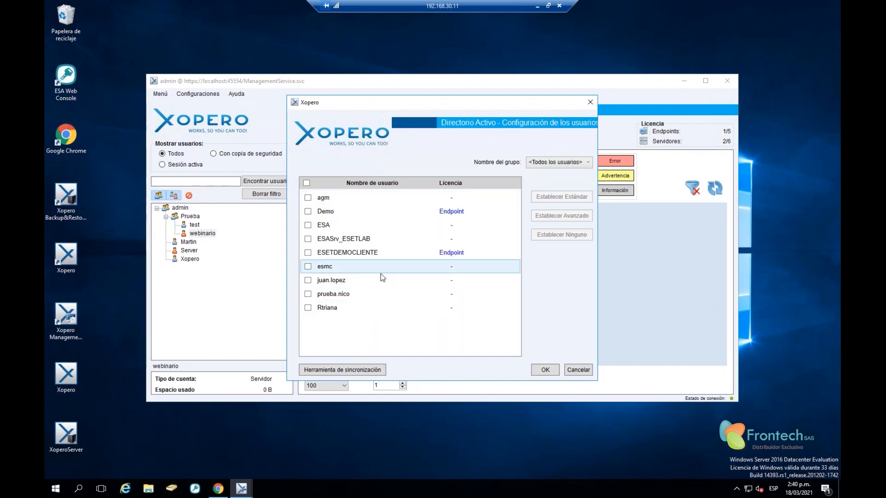
pyautogui.click(310, 214)
pyautogui.click(309, 225)
pyautogui.click(309, 212)
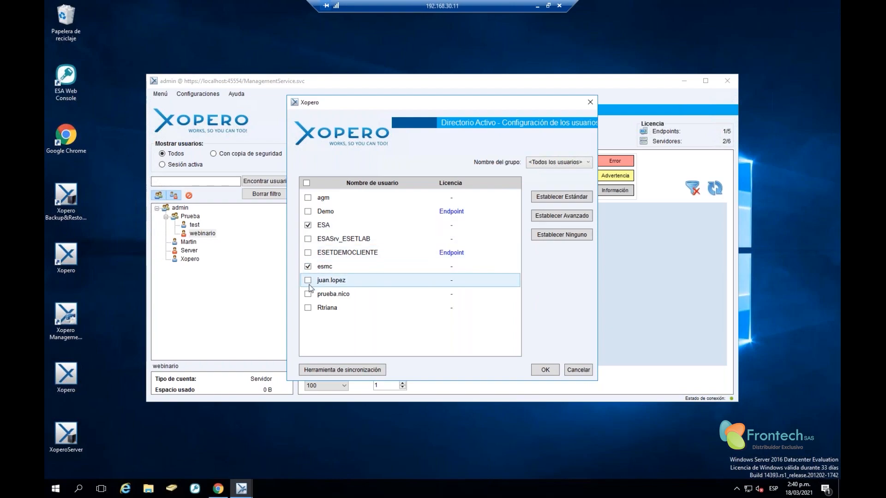
pyautogui.click(307, 281)
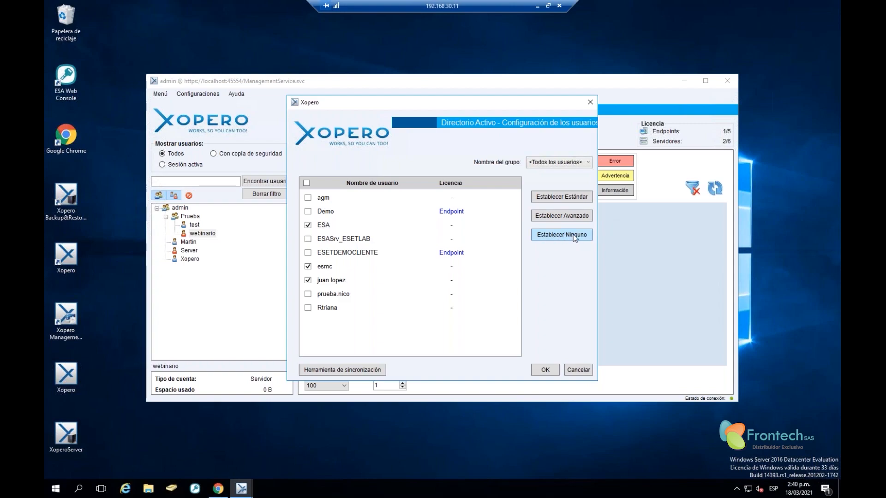
pyautogui.click(568, 164)
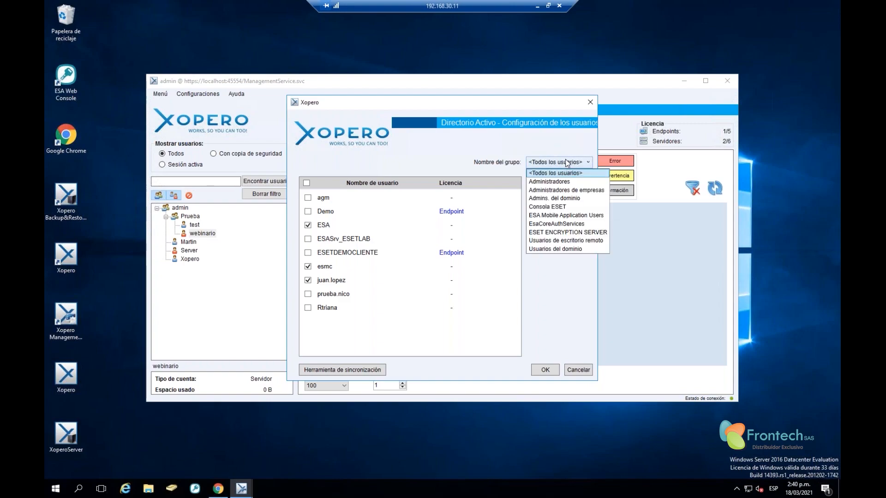
pyautogui.click(568, 164)
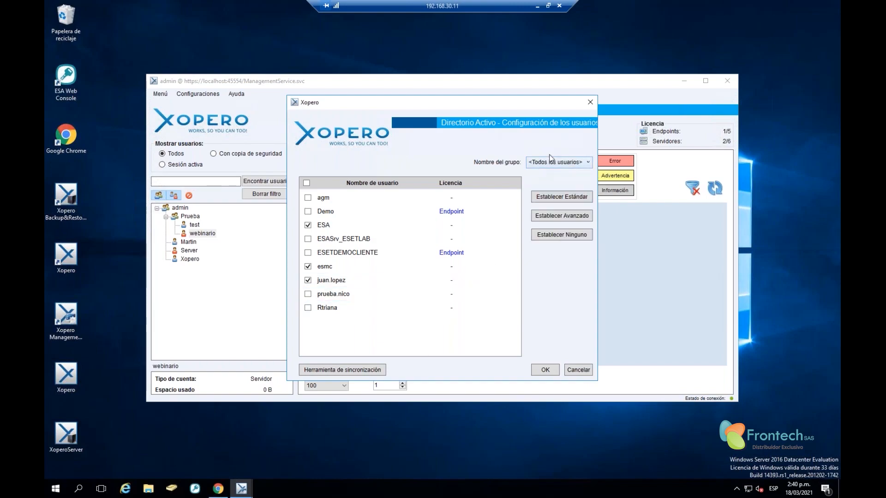
pyautogui.click(569, 163)
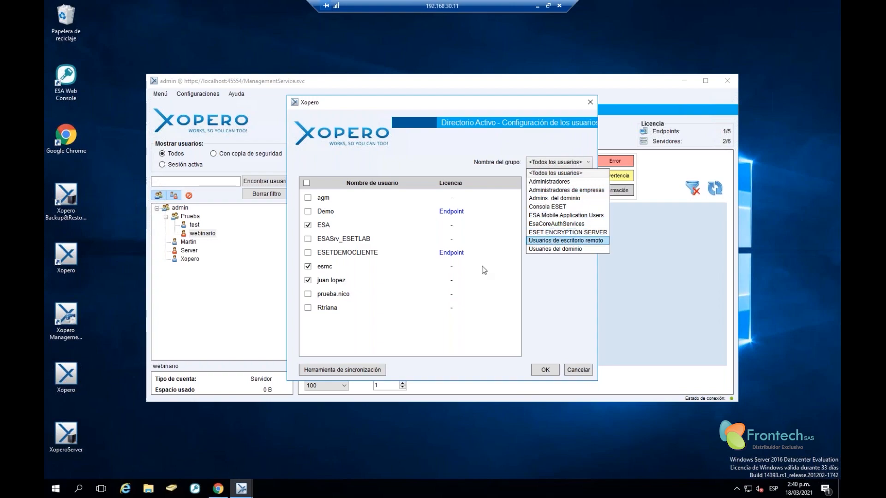
pyautogui.click(333, 326)
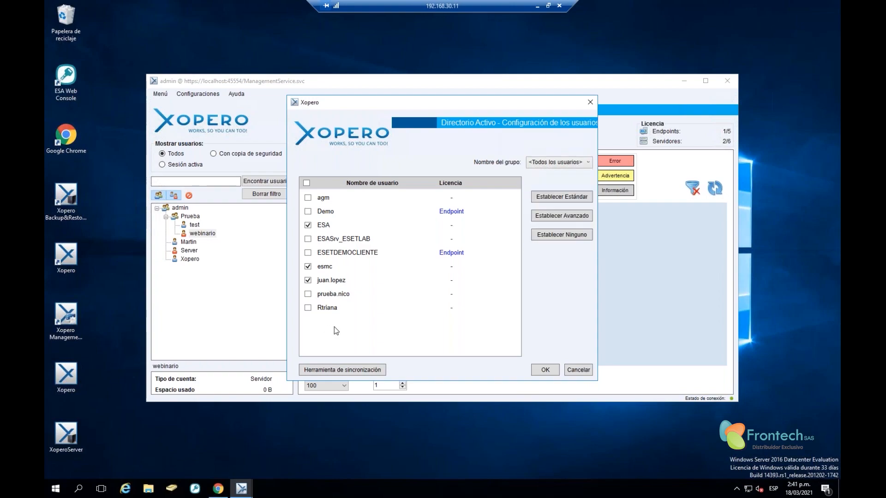
pyautogui.click(349, 372)
pyautogui.click(475, 283)
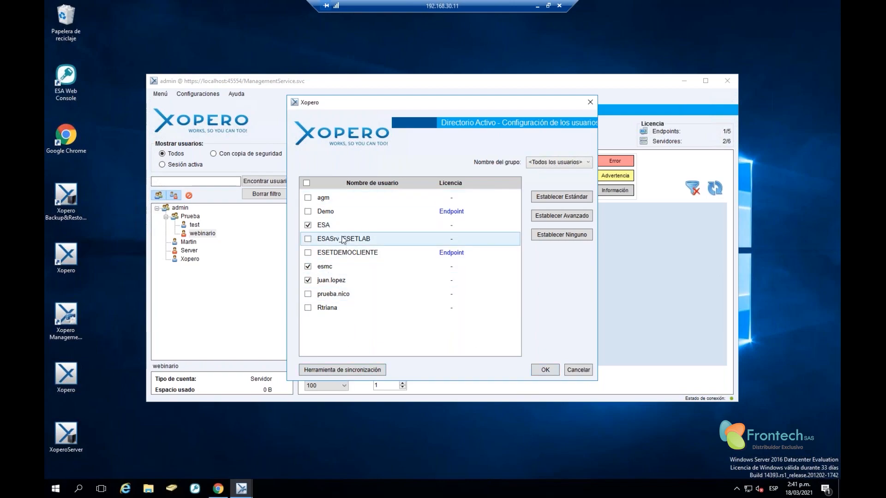
pyautogui.click(584, 372)
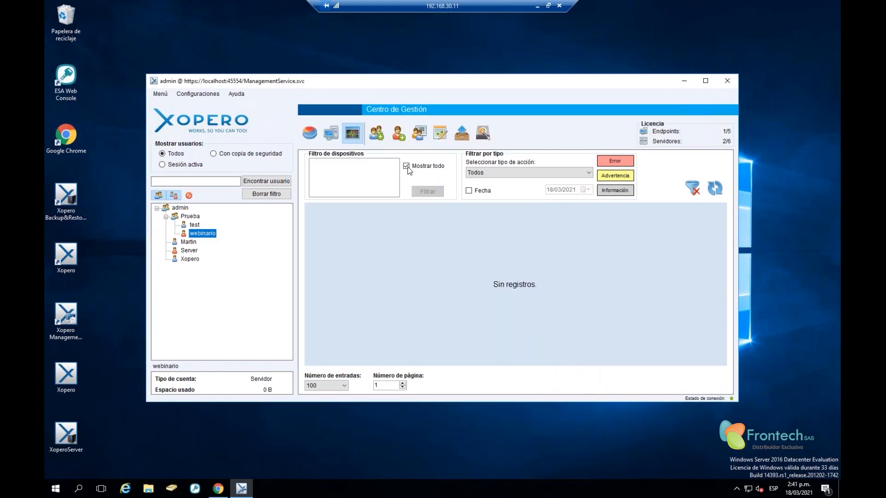
# Start a Datos locales set in the Backup Usuarios template and discard it, then show the Exportar task list
pyautogui.click(440, 134)
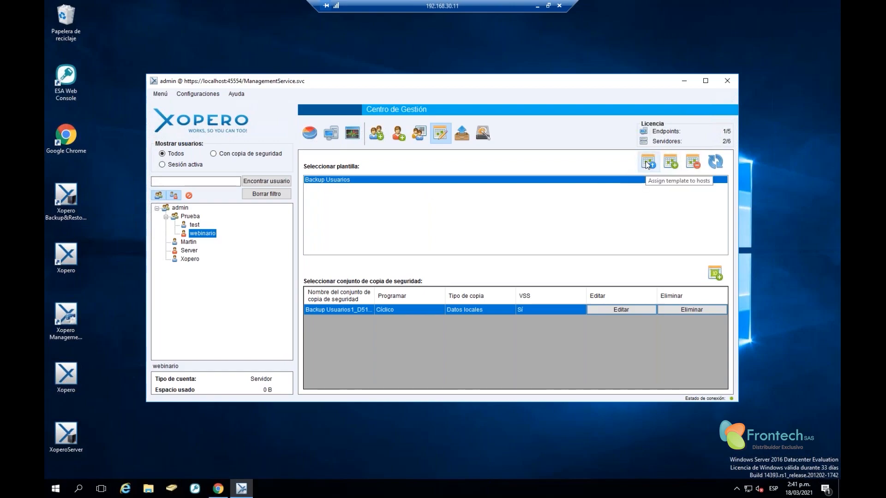
pyautogui.click(403, 182)
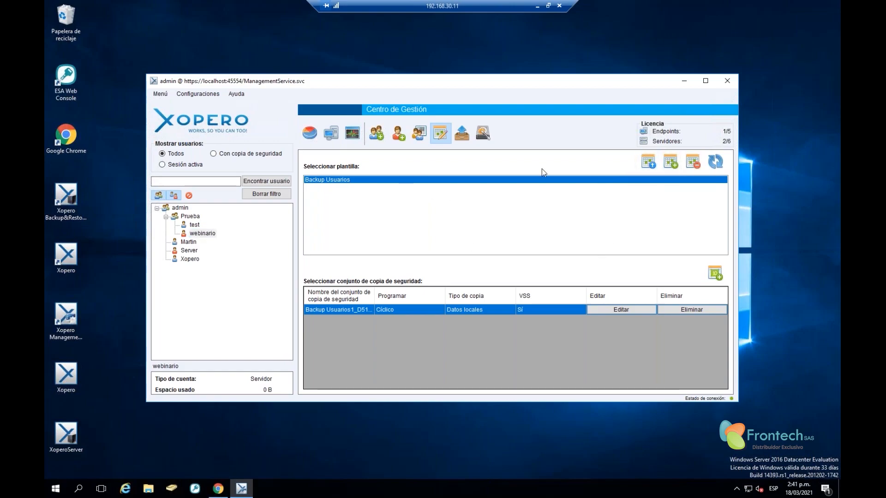
pyautogui.click(670, 162)
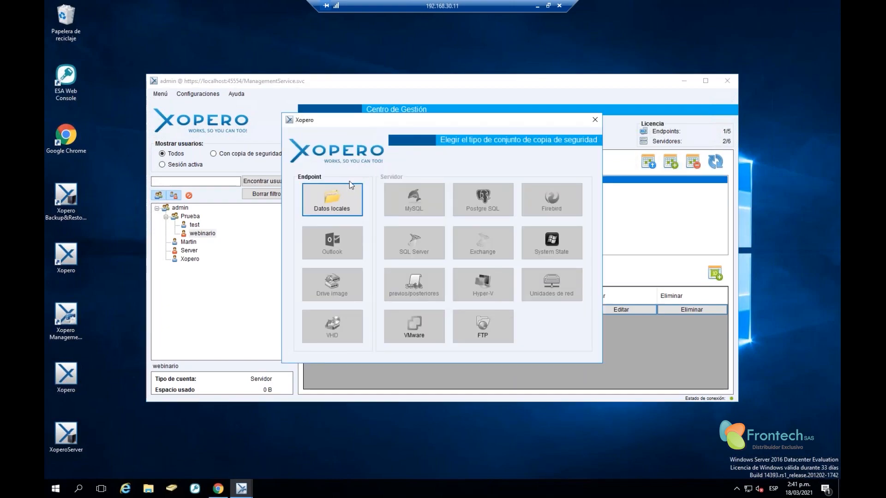
pyautogui.click(346, 201)
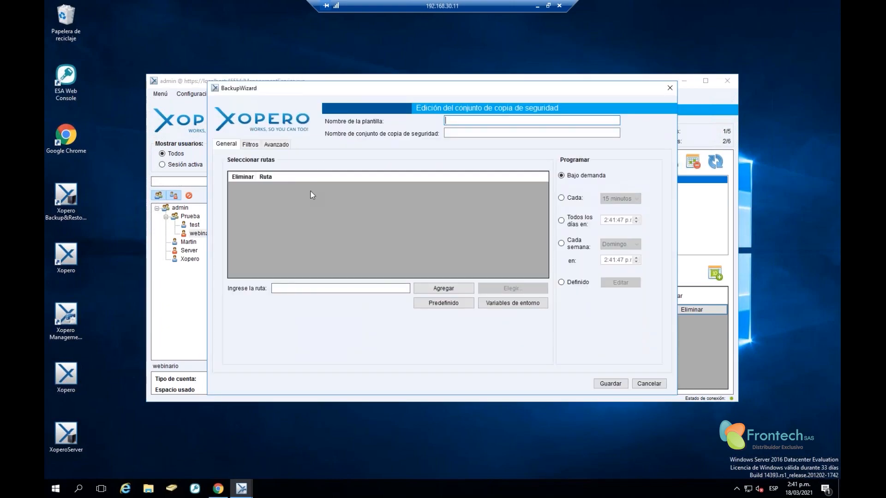
pyautogui.click(673, 91)
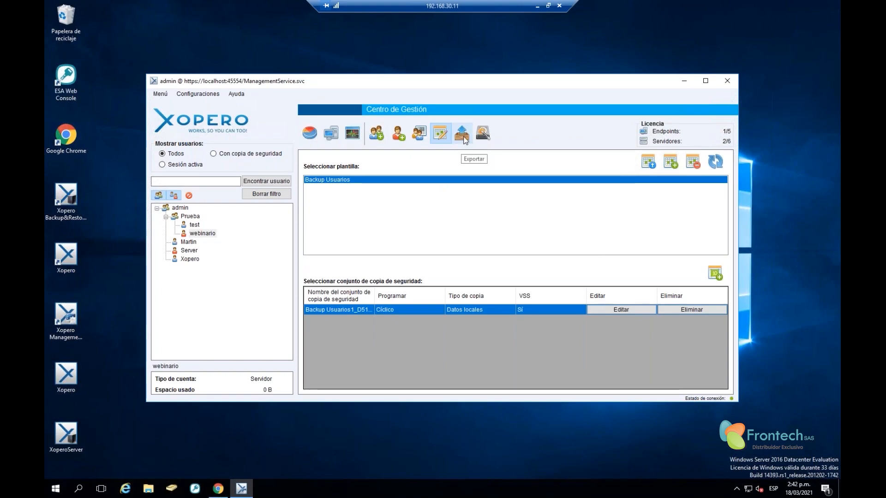
pyautogui.click(461, 138)
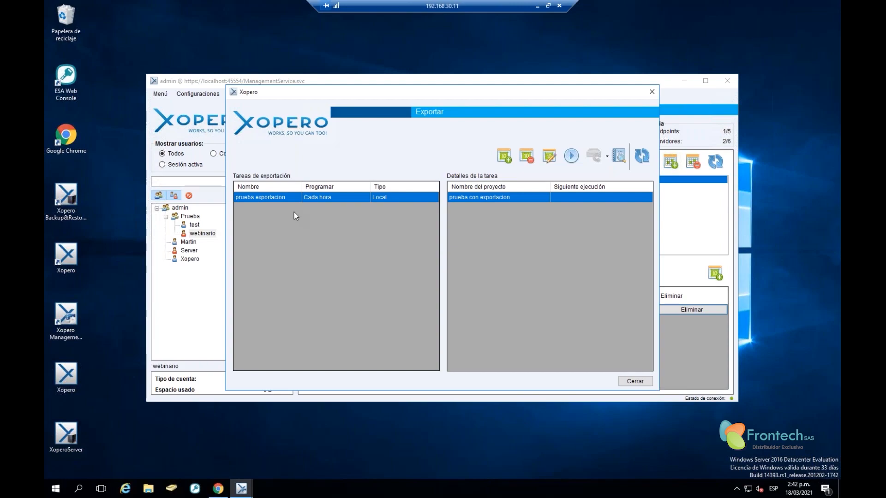
# Start a new export task named 'dsfsdf' and schedule it to run every 1 hour
pyautogui.click(509, 158)
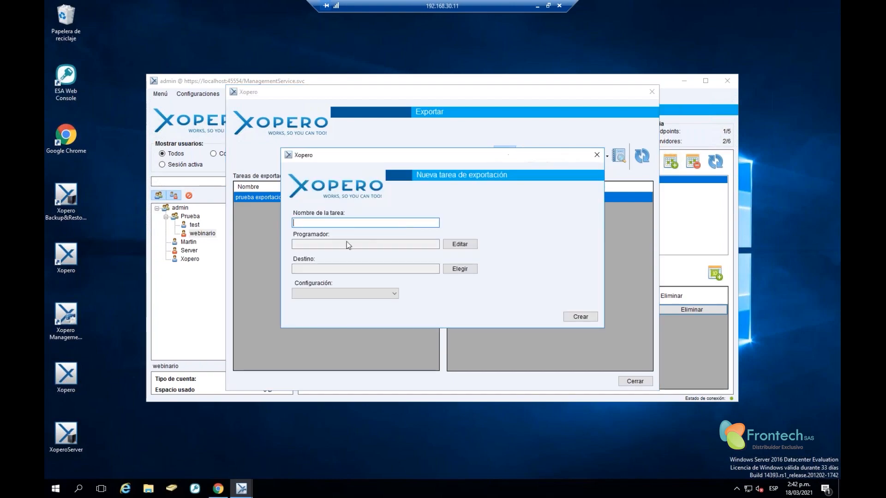
pyautogui.write('dsfsdf')
pyautogui.click(434, 246)
pyautogui.click(462, 248)
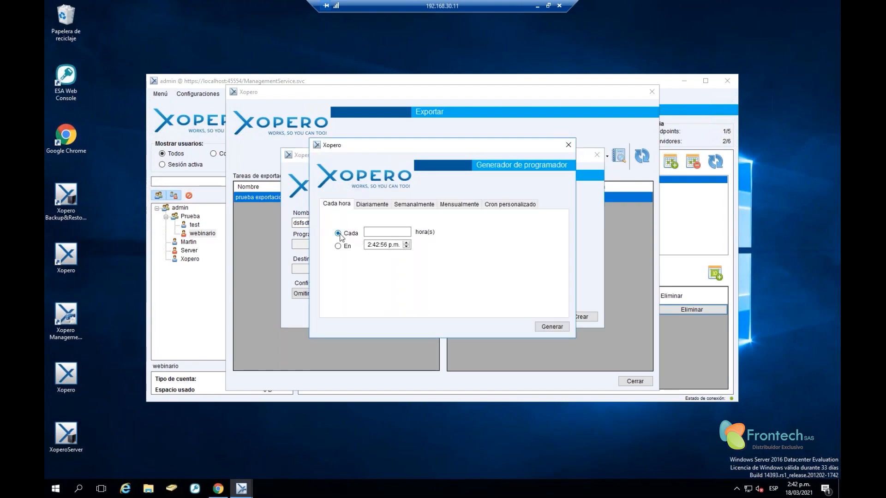
pyautogui.click(383, 232)
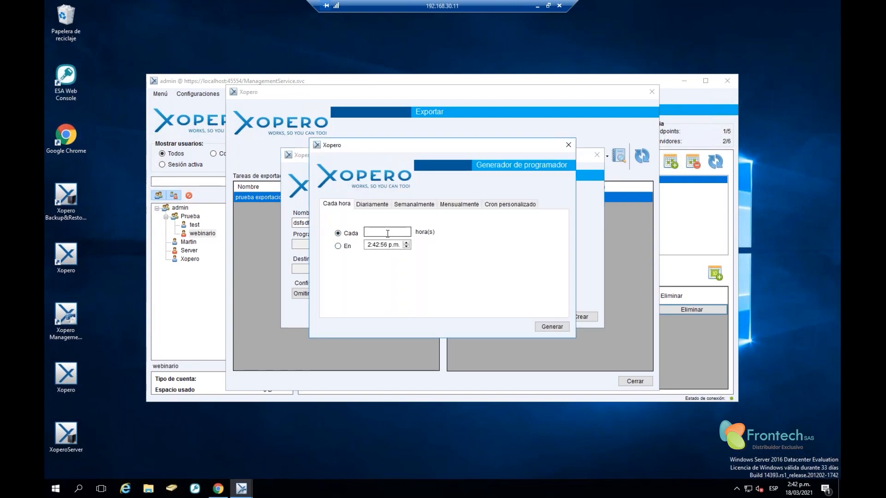
pyautogui.click(340, 247)
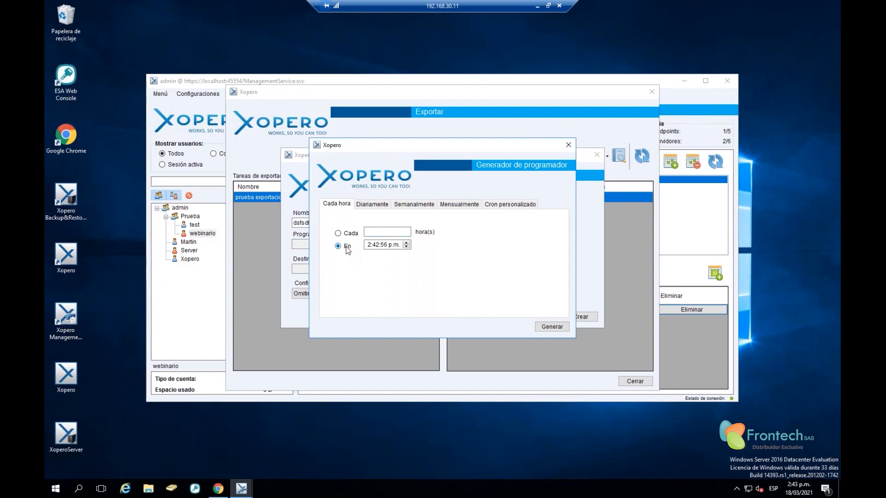
pyautogui.click(341, 234)
pyautogui.click(366, 205)
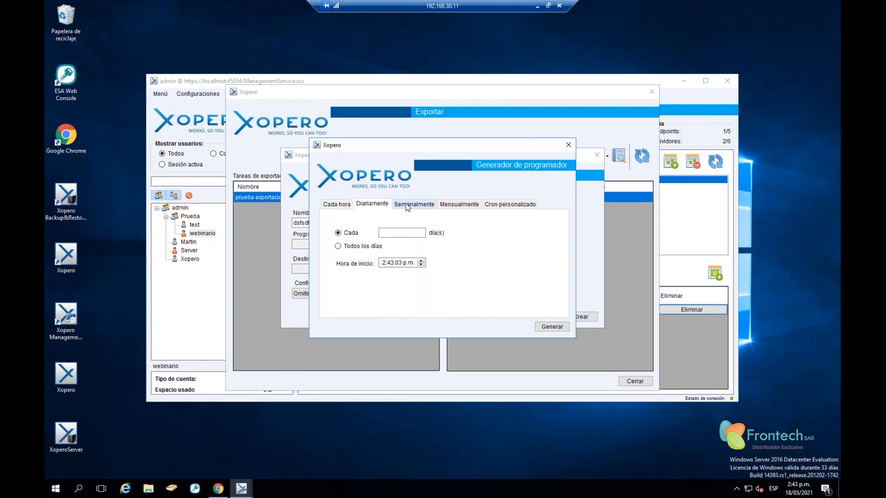
pyautogui.click(412, 205)
pyautogui.click(461, 205)
pyautogui.click(503, 204)
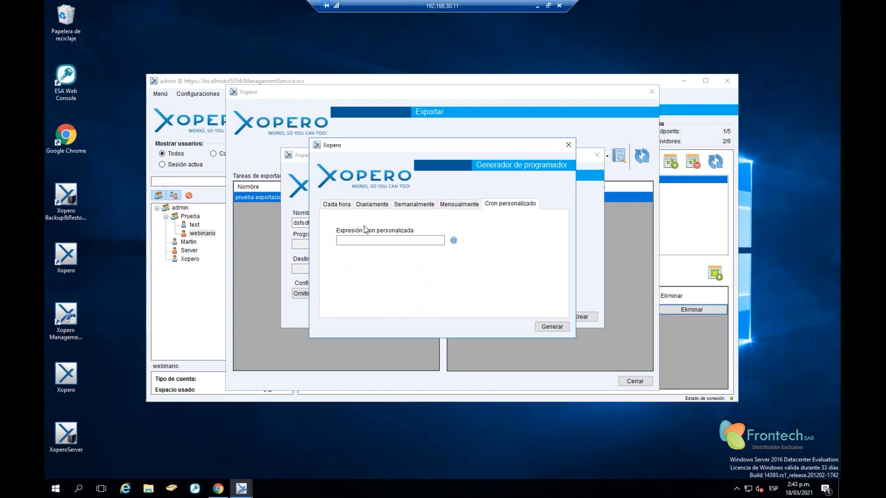
pyautogui.click(329, 205)
pyautogui.click(369, 232)
pyautogui.write('1')
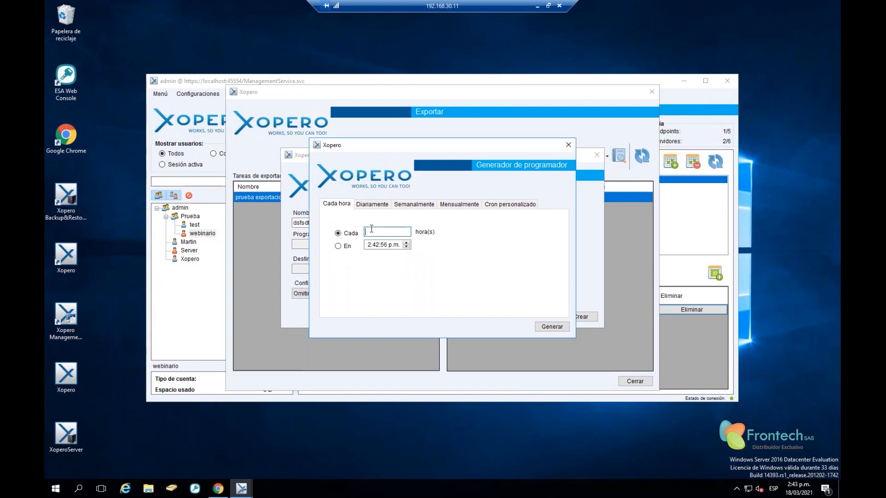
pyautogui.click(552, 327)
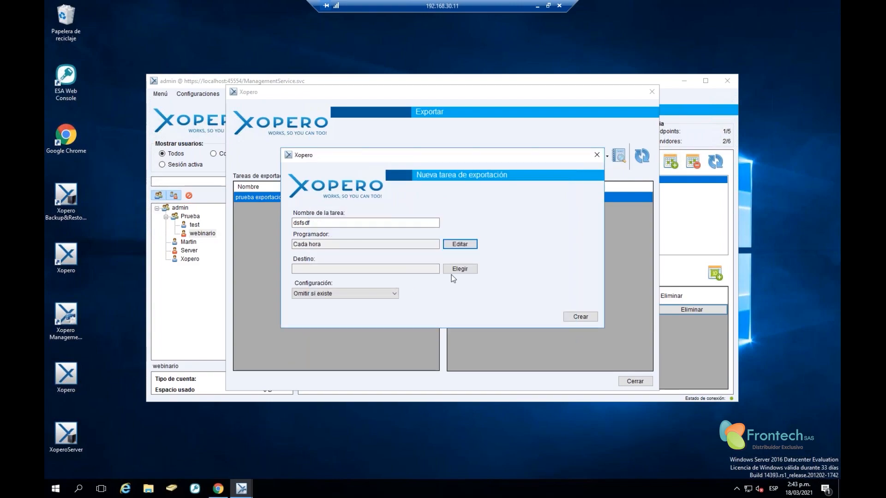
# Cancel the destination folder chooser, discard the new task and close the Exportar window
pyautogui.click(470, 269)
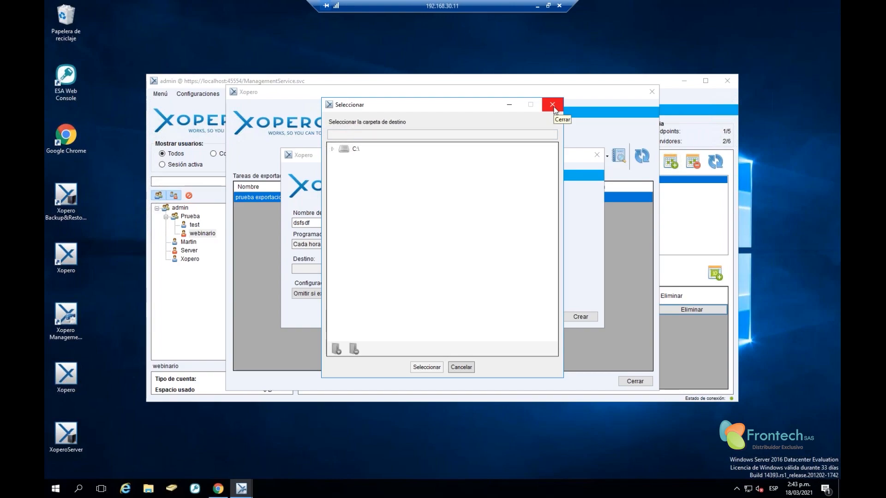
pyautogui.click(552, 105)
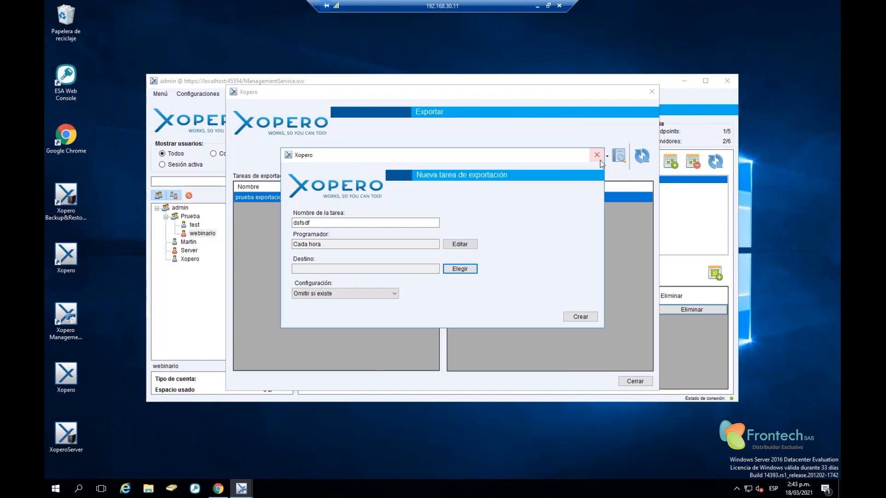
pyautogui.click(596, 155)
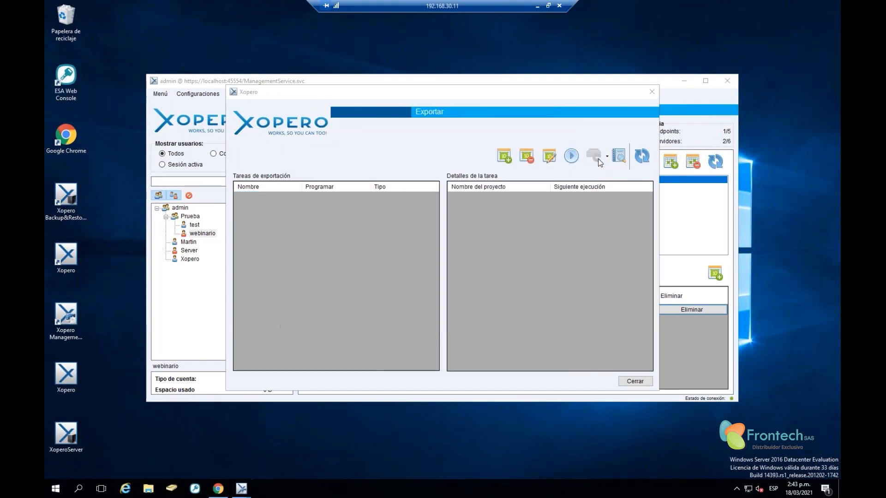
pyautogui.click(651, 92)
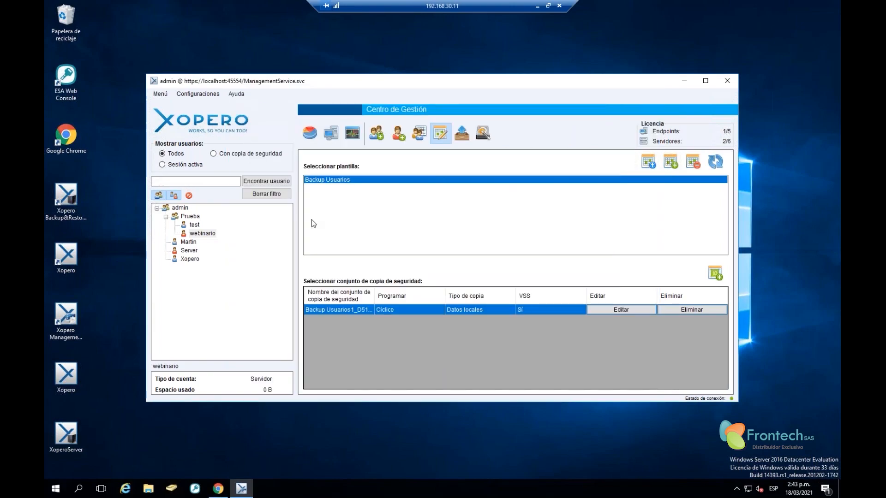
# Try Virtual recovery, dismiss the VirtualBox-not-detected error, and switch to the statistics dashboard
pyautogui.click(486, 138)
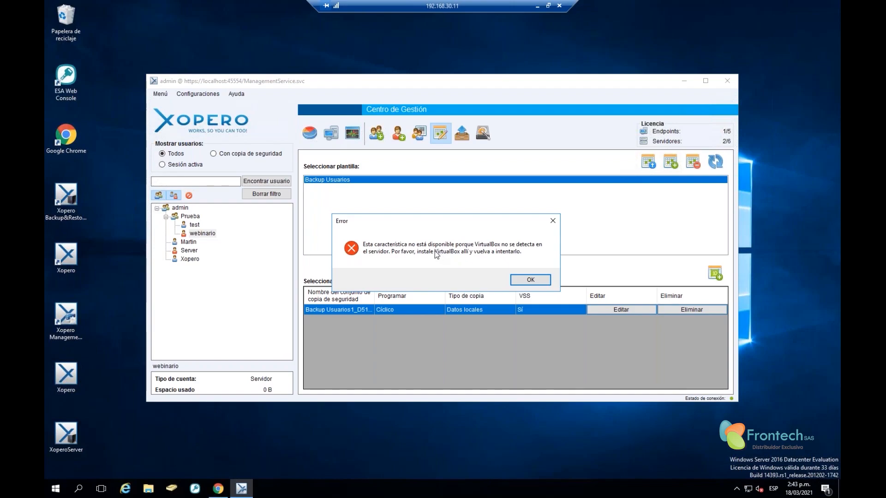
pyautogui.click(529, 280)
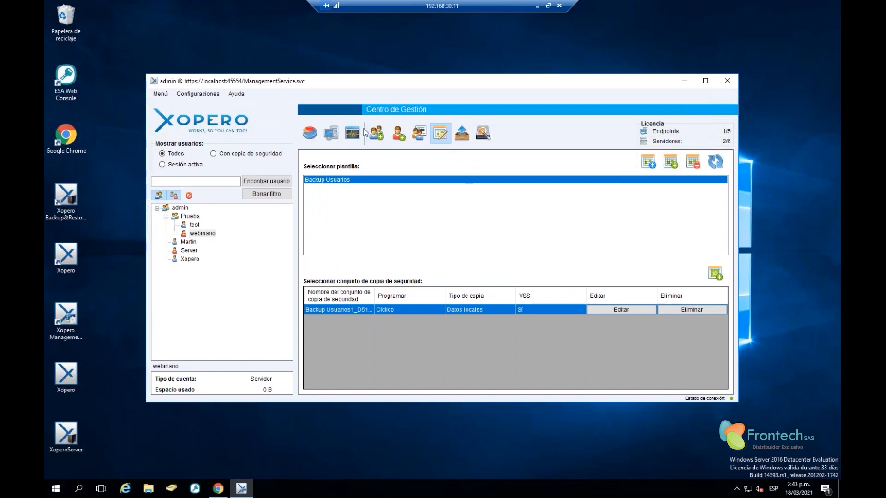
pyautogui.click(309, 133)
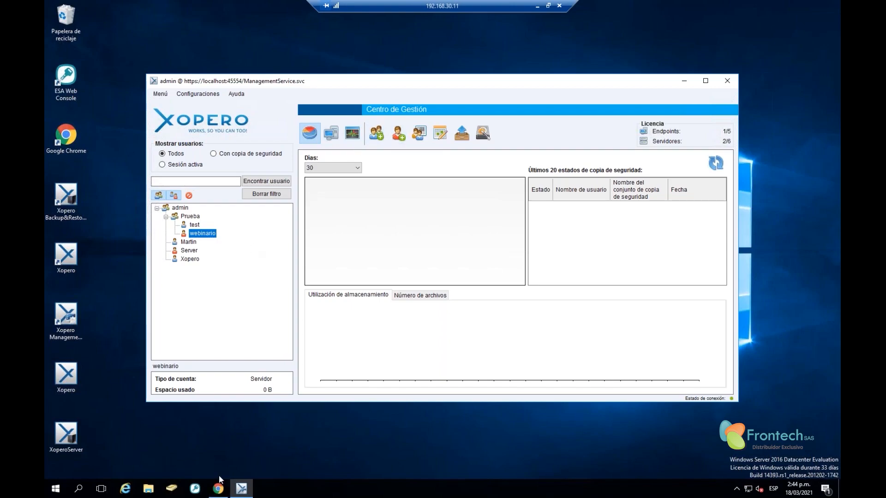
# Open and close the Agregar usuario form without creating a user, then minimize the console
pyautogui.click(399, 133)
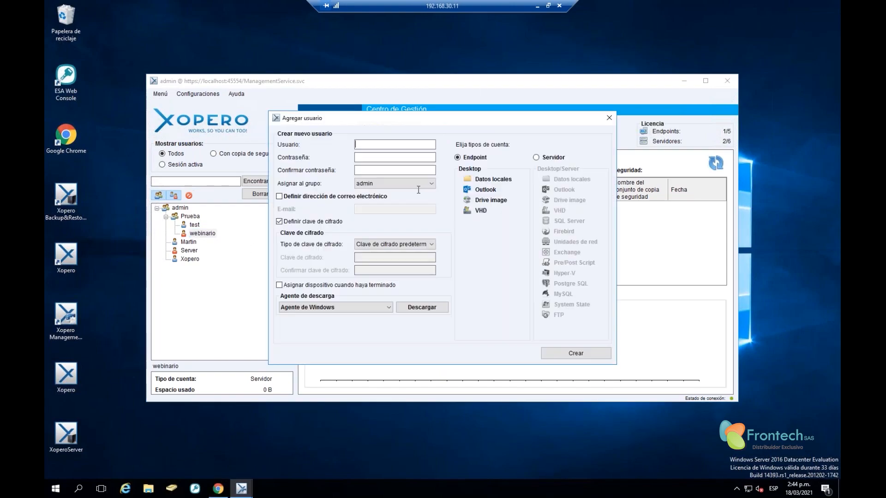
pyautogui.click(609, 119)
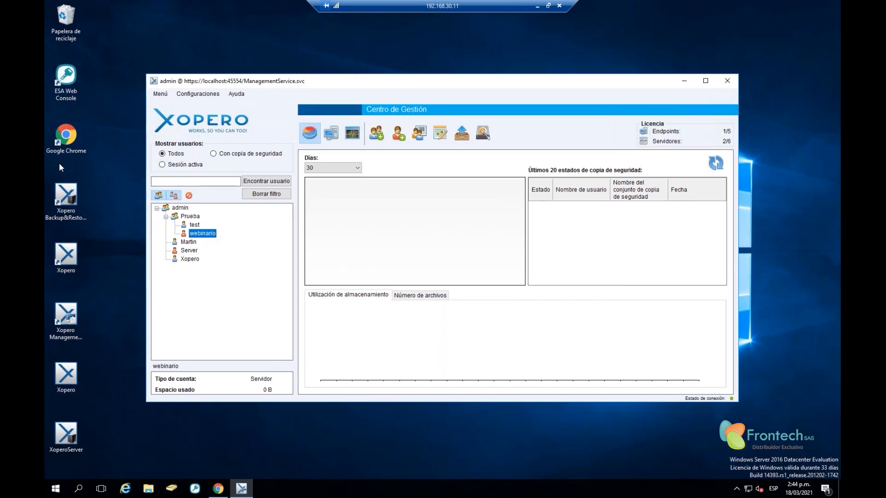
pyautogui.click(106, 218)
pyautogui.click(685, 82)
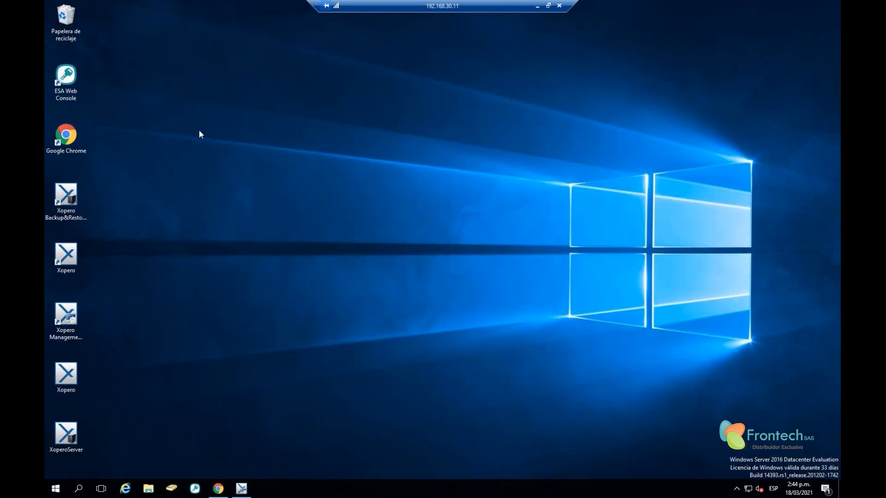
# Search Start for 'xopero' without results, then launch the Xopero desktop shortcut
pyautogui.click(736, 489)
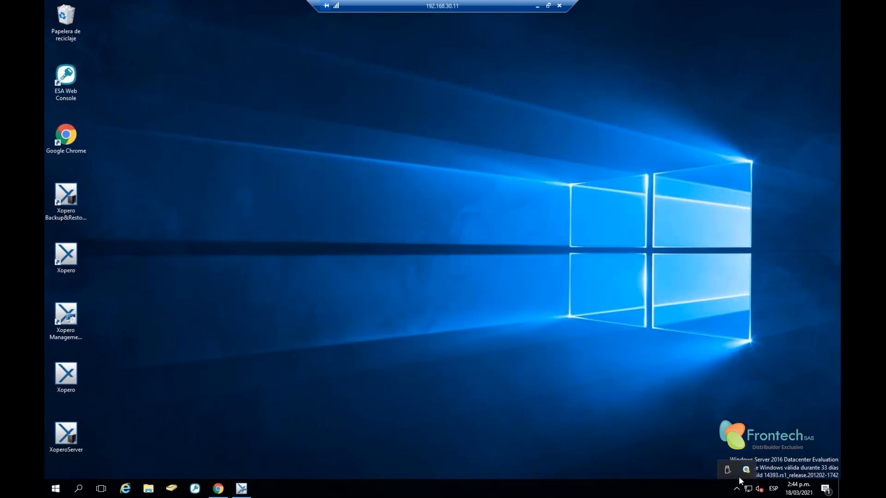
pyautogui.click(65, 489)
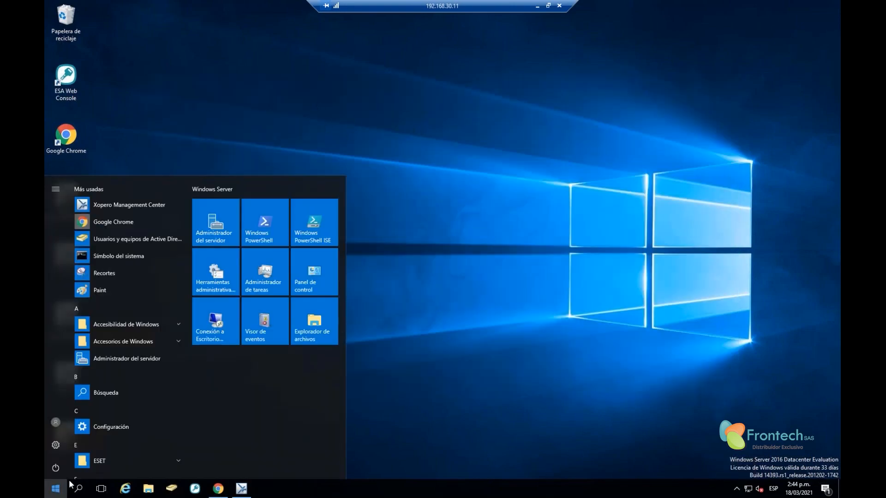
pyautogui.write('xopero')
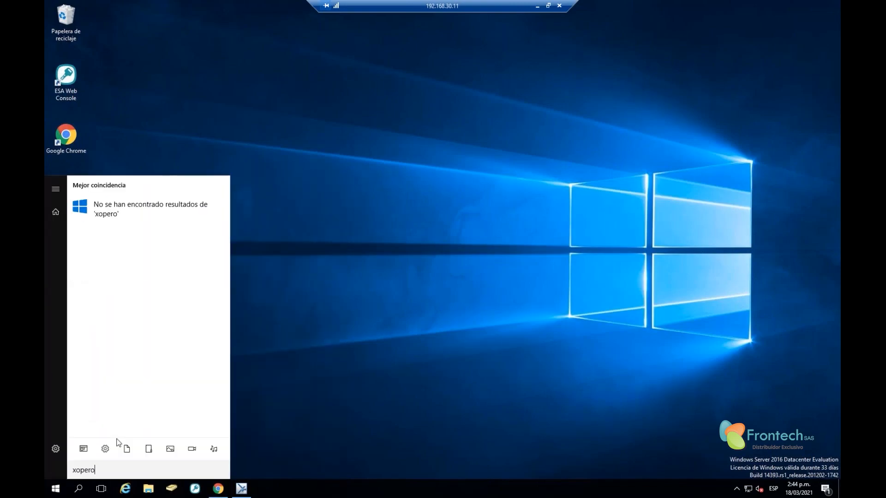
pyautogui.click(232, 253)
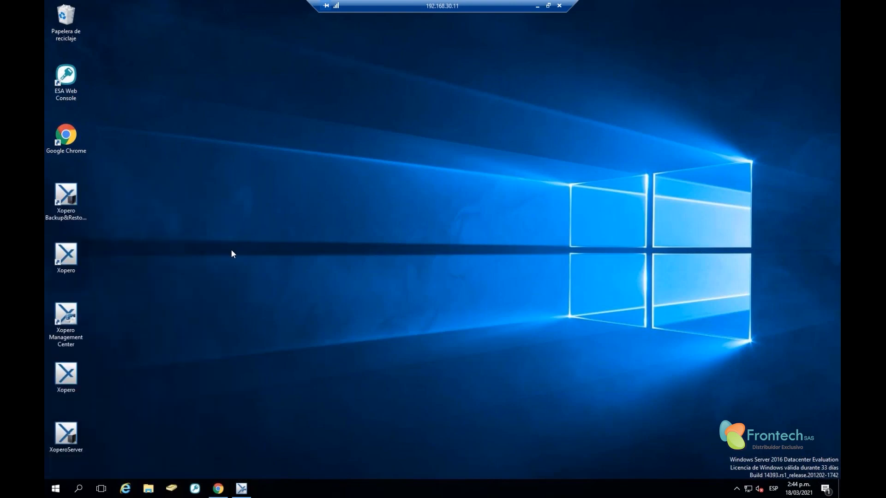
pyautogui.click(63, 268)
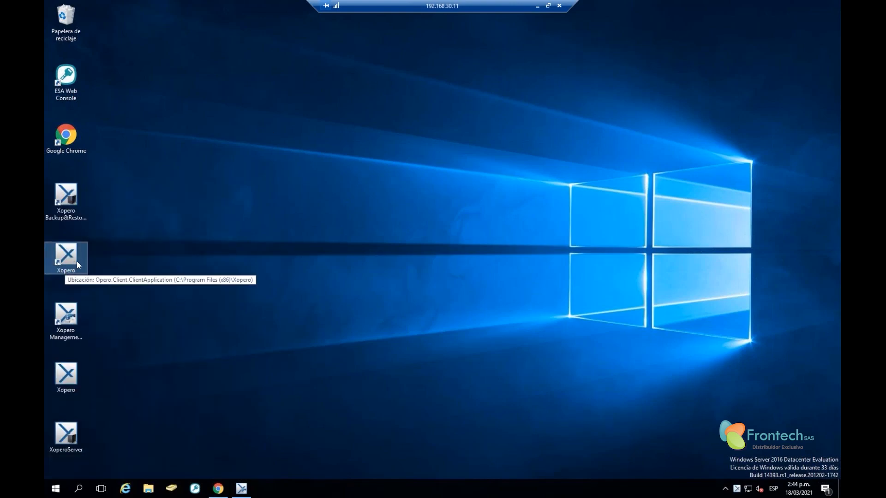
pyautogui.doubleClick(76, 261)
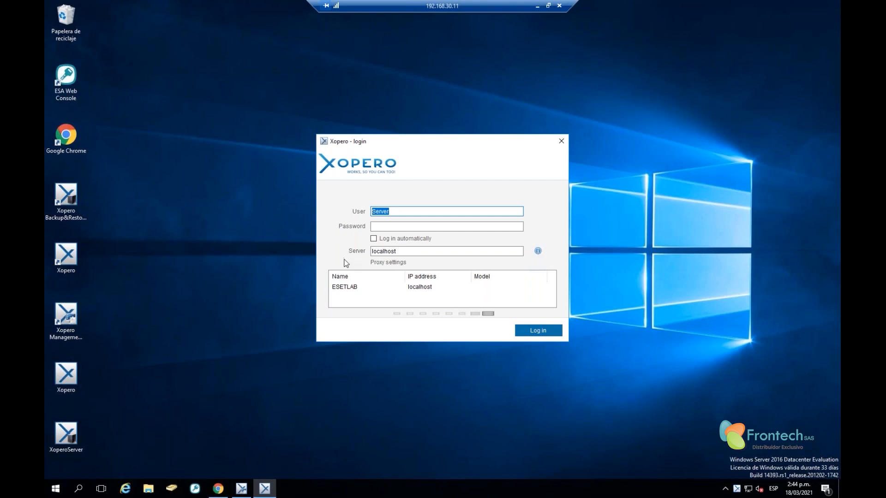
# Log in as webinario on server localhost with automatic login, choosing computer ESETLAB
pyautogui.write('webinario')
pyautogui.press('Tab')
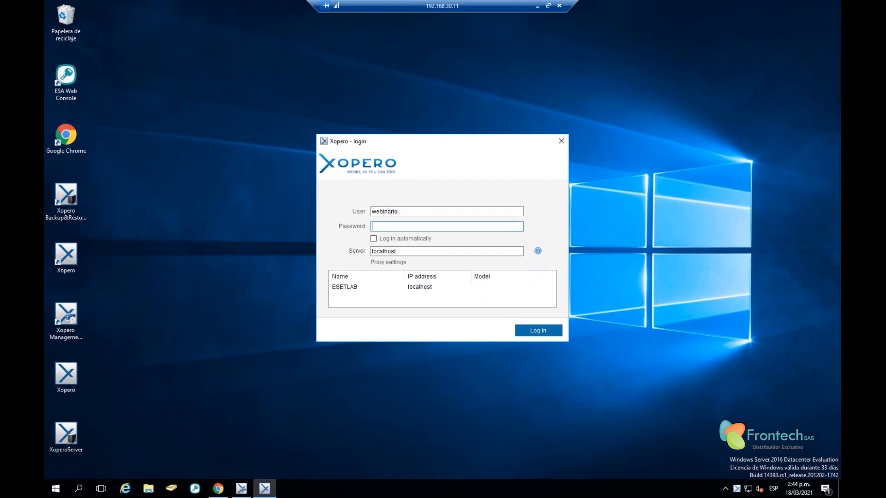
pyautogui.write('webinario')
pyautogui.click(380, 239)
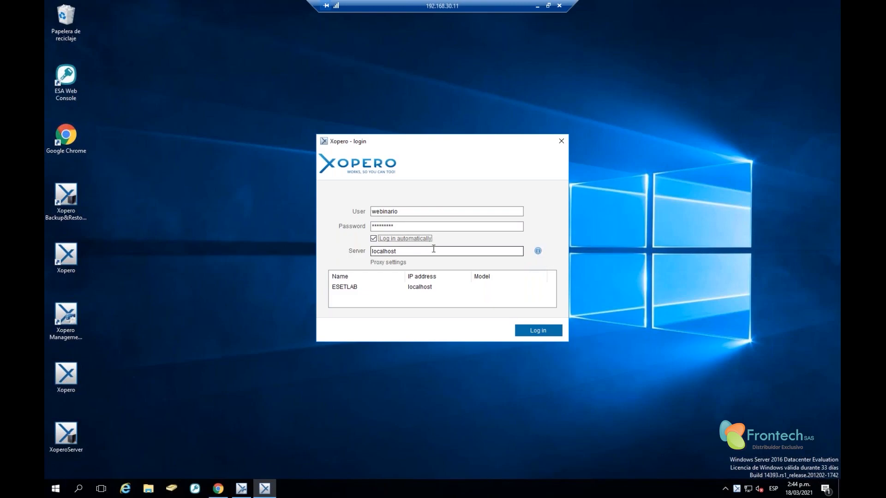
pyautogui.doubleClick(412, 252)
pyautogui.click(410, 253)
pyautogui.moveTo(404, 253); pyautogui.dragTo(345, 257)
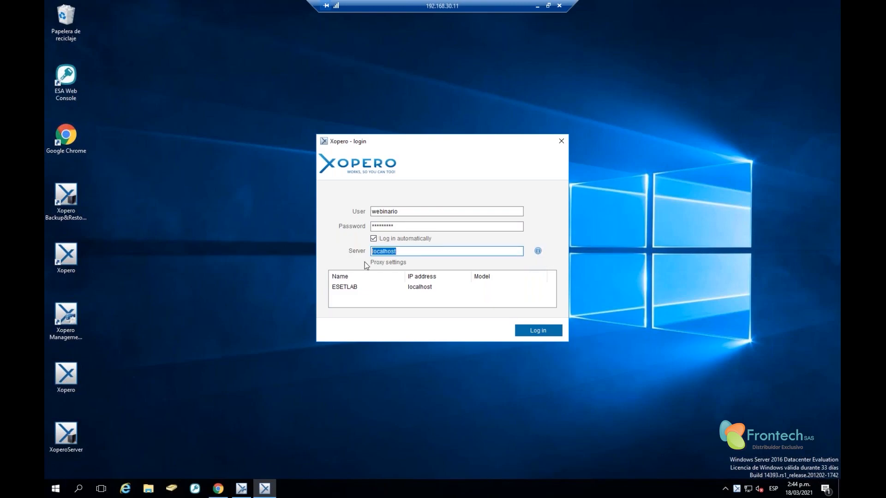
pyautogui.click(405, 252)
pyautogui.click(538, 252)
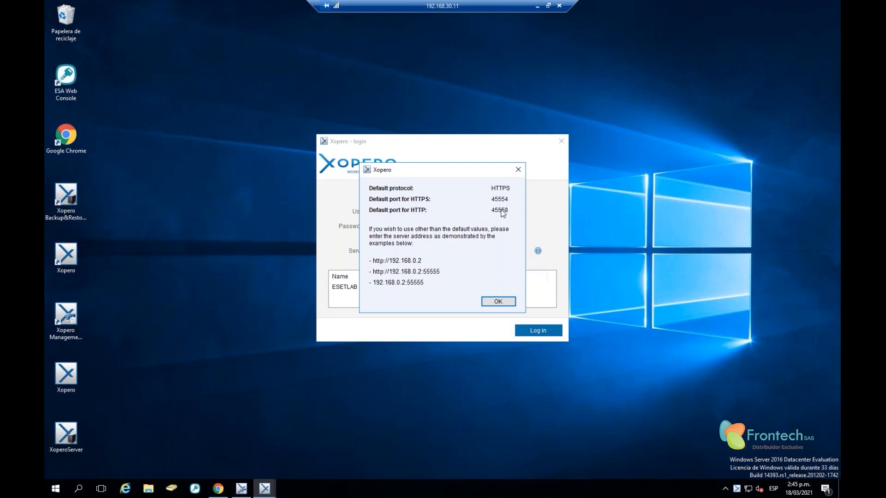
pyautogui.click(498, 305)
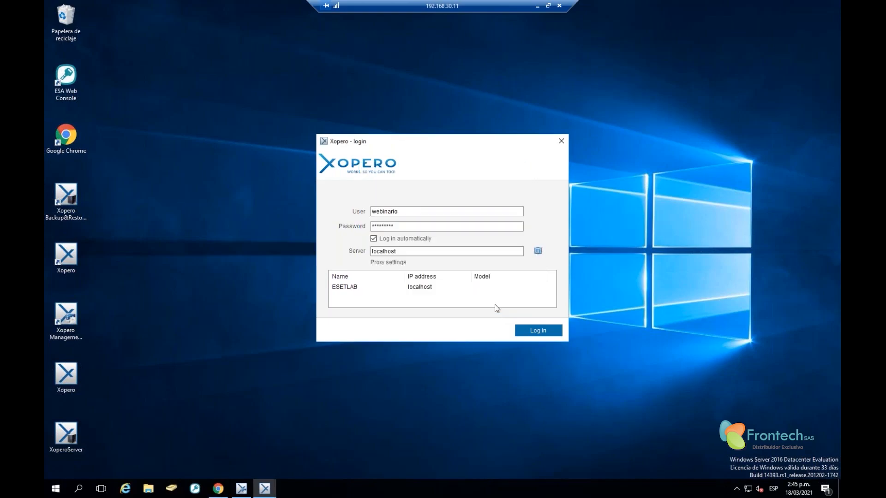
pyautogui.click(409, 287)
pyautogui.click(542, 331)
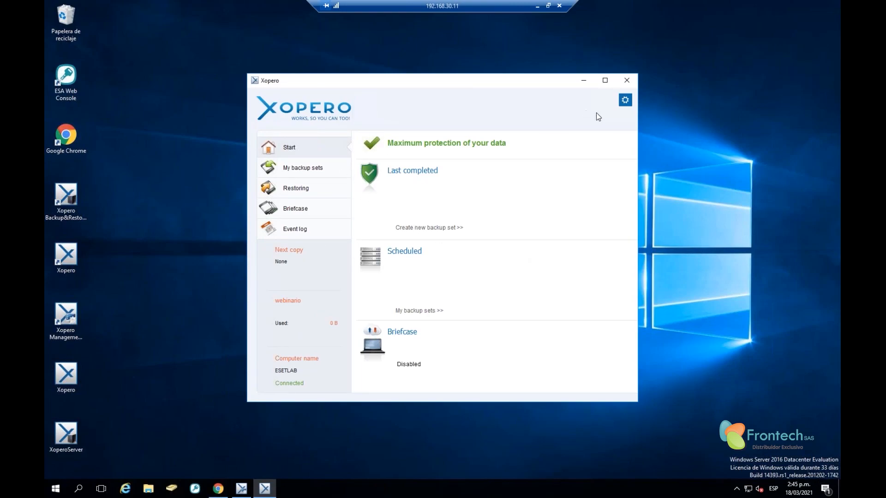
# Set the client's interface language to Español in Settings and save it
pyautogui.click(626, 100)
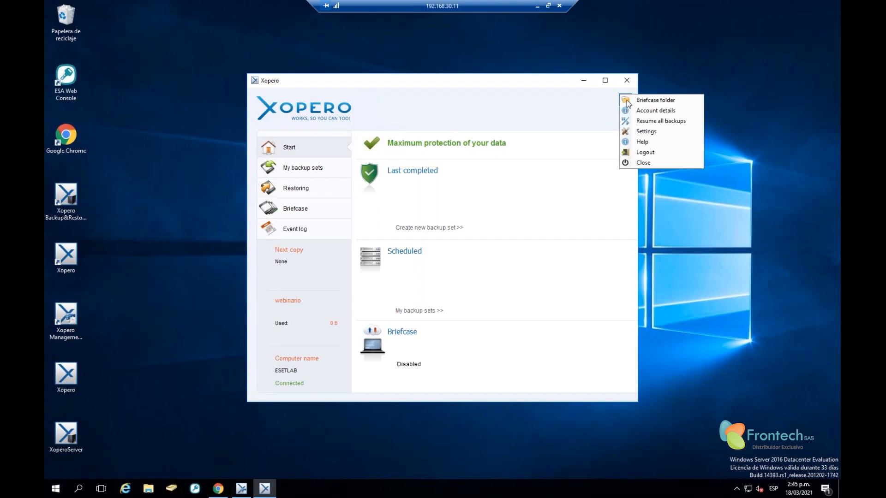
pyautogui.click(658, 134)
pyautogui.click(323, 189)
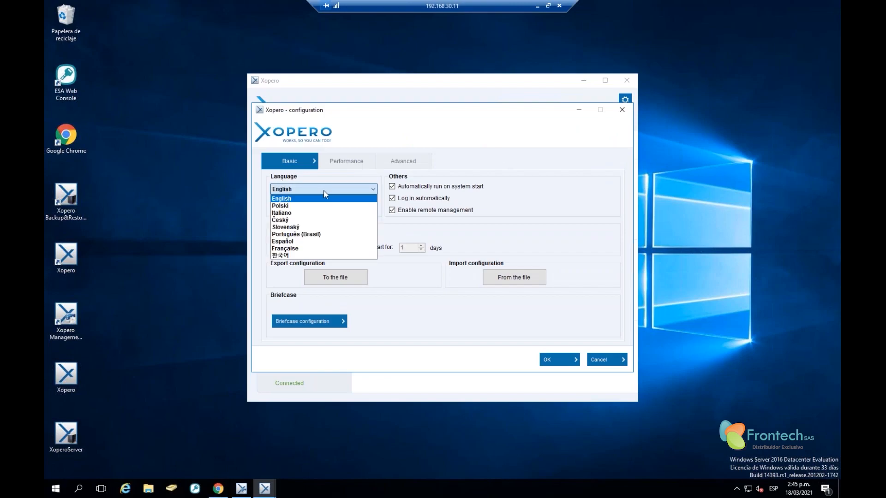
pyautogui.click(315, 242)
pyautogui.click(526, 283)
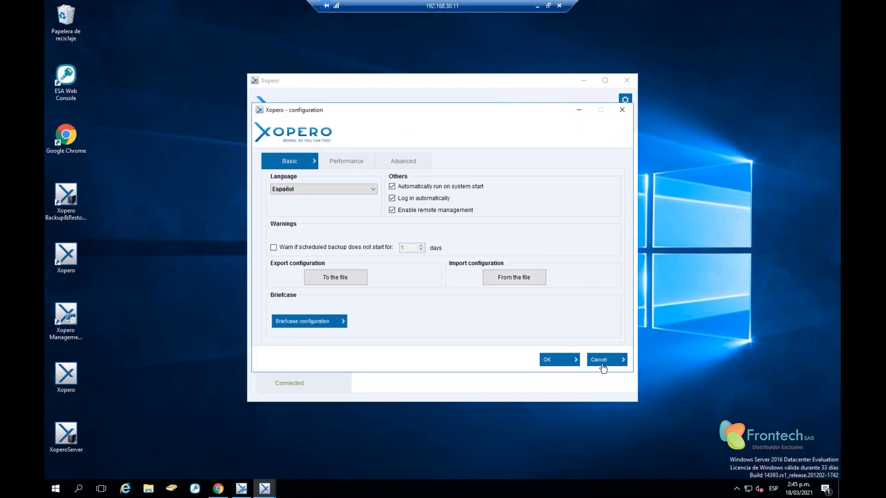
pyautogui.click(565, 360)
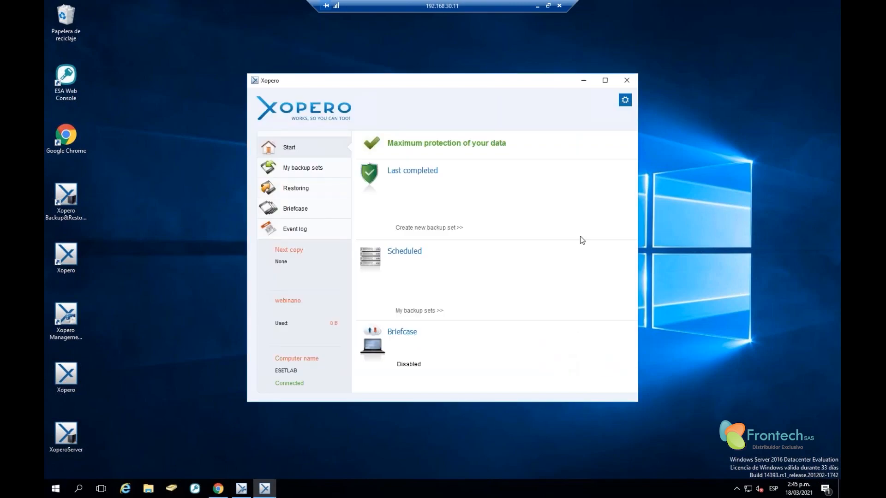
# Exit the client from its tray icon and relaunch it so it appears in Spanish
pyautogui.click(627, 81)
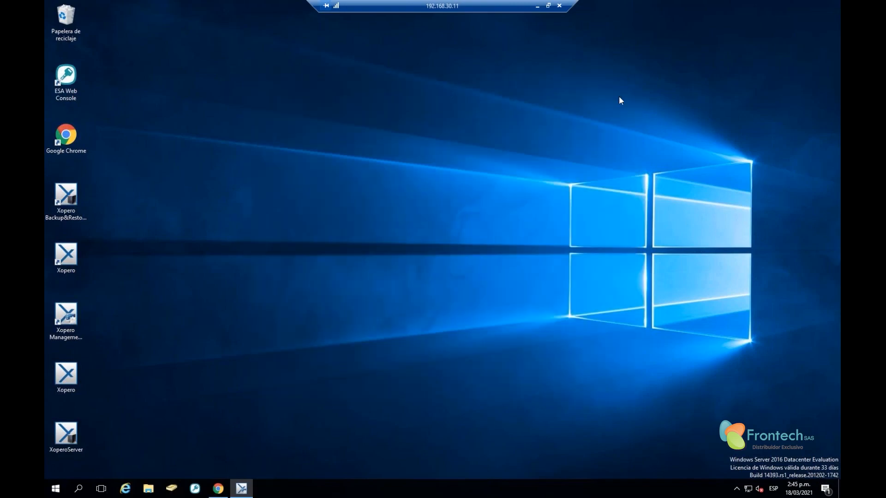
pyautogui.click(737, 488)
pyautogui.rightClick(728, 467)
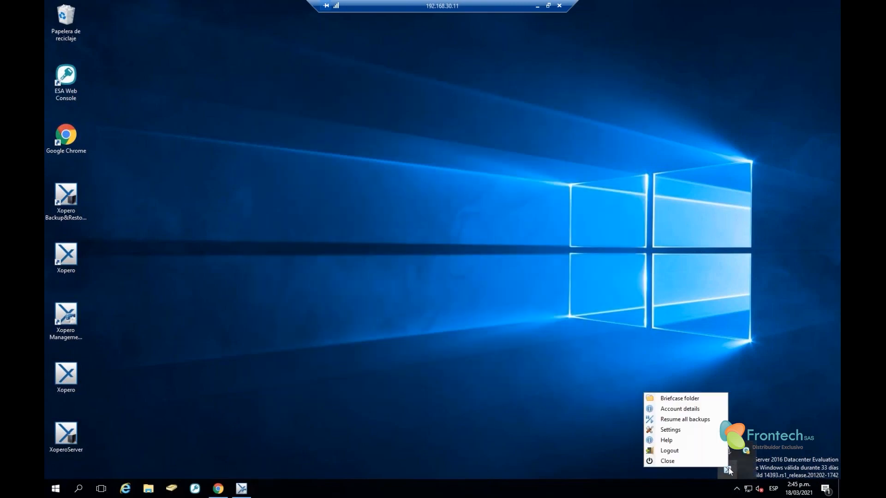
pyautogui.click(699, 459)
pyautogui.doubleClick(67, 258)
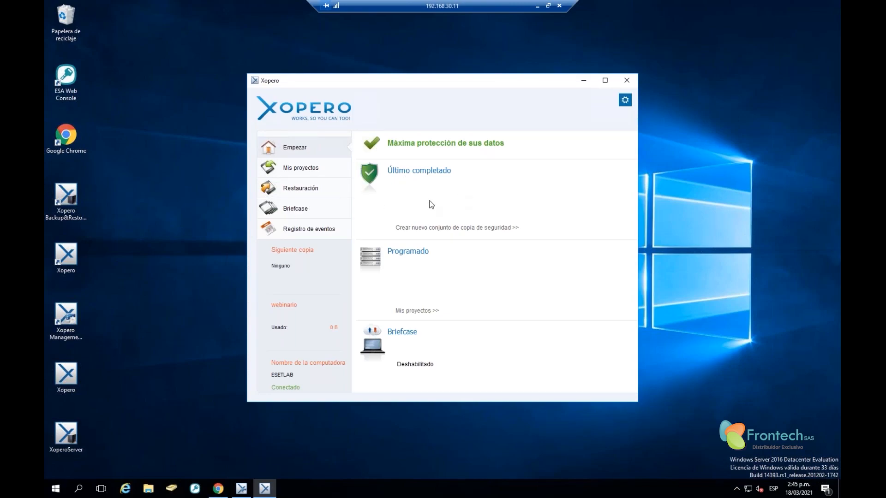
pyautogui.click(625, 101)
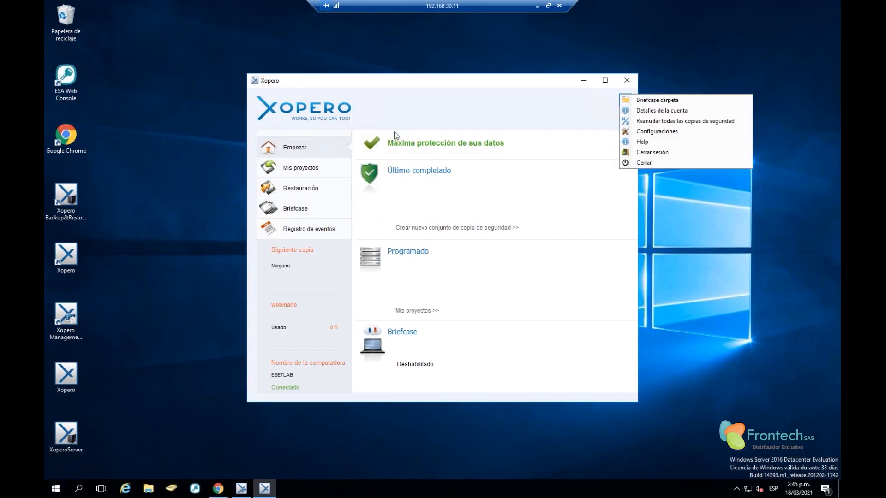
pyautogui.click(409, 96)
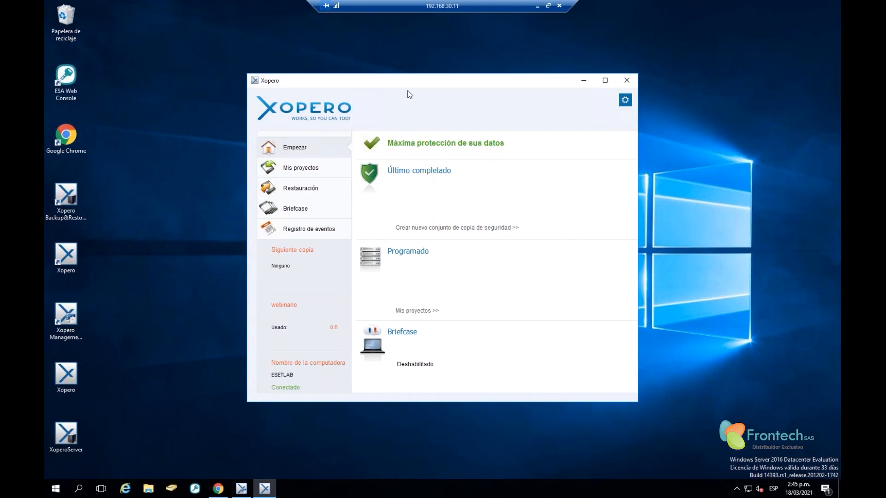
pyautogui.click(625, 100)
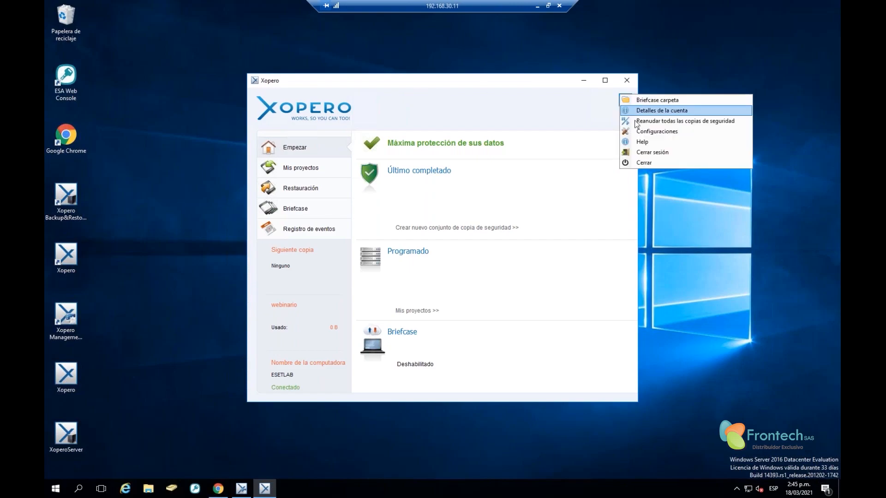
# Open Configuraciones, move the dialog up and left, and show its Actuación tab
pyautogui.click(671, 131)
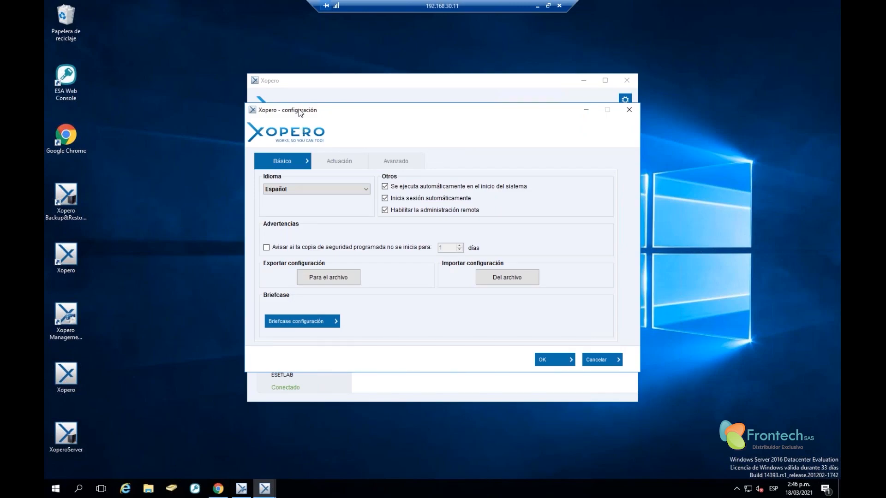
pyautogui.moveTo(298, 109); pyautogui.dragTo(262, 82)
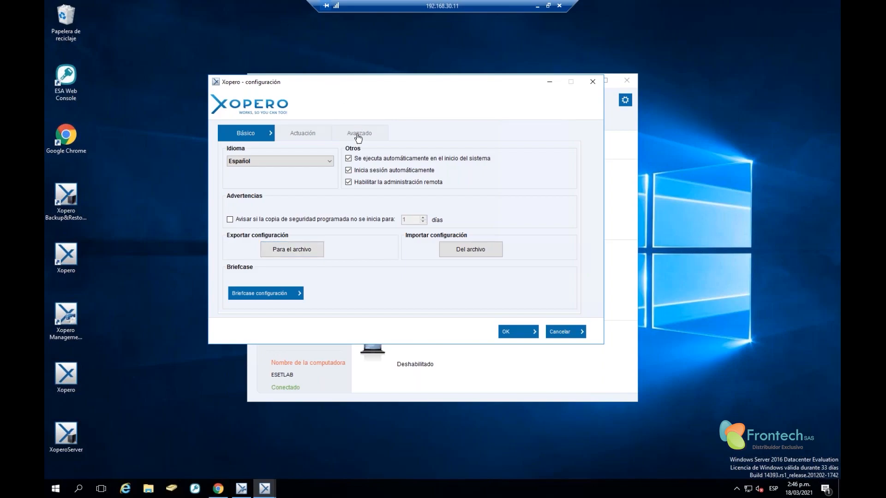
pyautogui.click(324, 134)
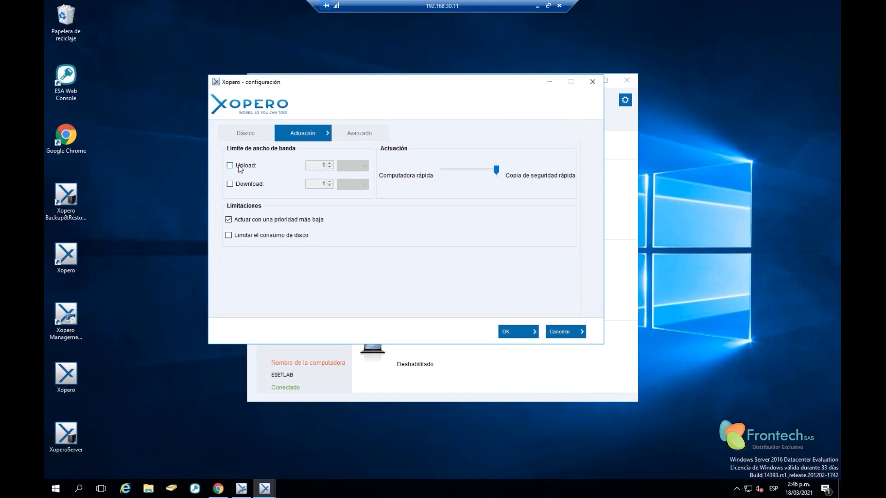
# Change the upload unit to Mbit/s with the limit off, keeping performance at Copia de seguridad rápida
pyautogui.click(239, 167)
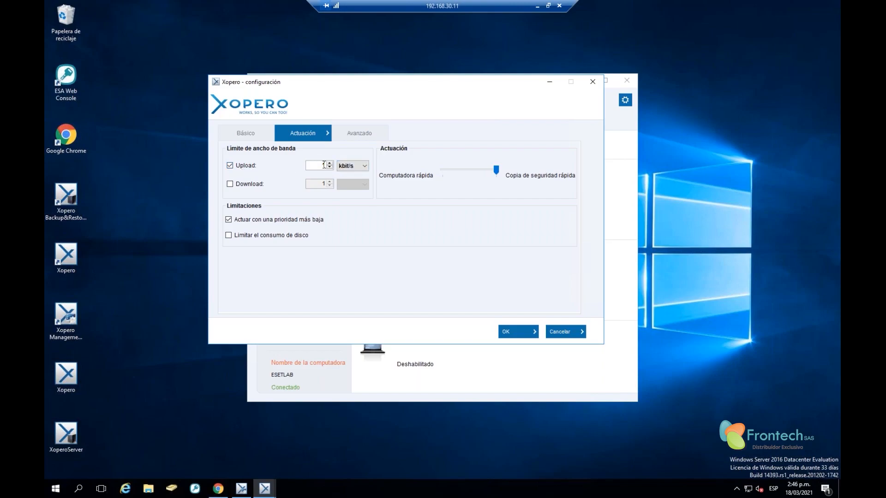
pyautogui.doubleClick(324, 165)
pyautogui.click(355, 167)
pyautogui.click(357, 183)
pyautogui.click(237, 166)
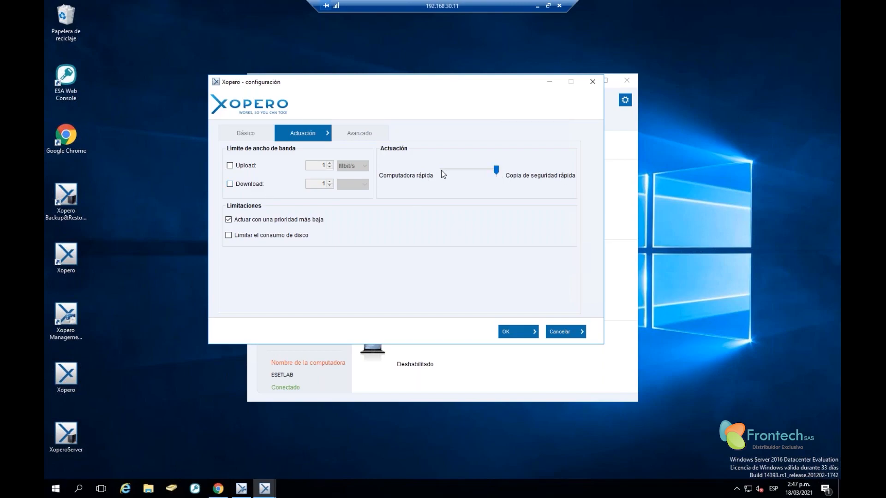
pyautogui.moveTo(497, 171); pyautogui.dragTo(443, 171)
pyautogui.click(486, 169)
# Open the Avanzado tab and inspect the file version limit of 30
pyautogui.click(347, 135)
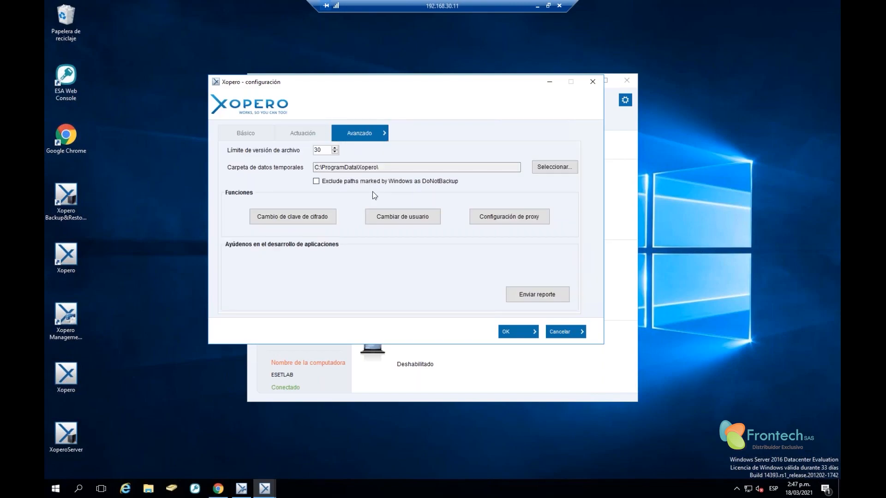
pyautogui.doubleClick(319, 150)
pyautogui.click(327, 150)
pyautogui.doubleClick(319, 150)
# Inspect the C:\ProgramData\Xopero\ temporary folder path, then close the configuration unchanged
pyautogui.moveTo(382, 167)
pyautogui.mouseDown()
pyautogui.moveTo(204, 166)
pyautogui.moveTo(380, 164)
pyautogui.mouseUp()
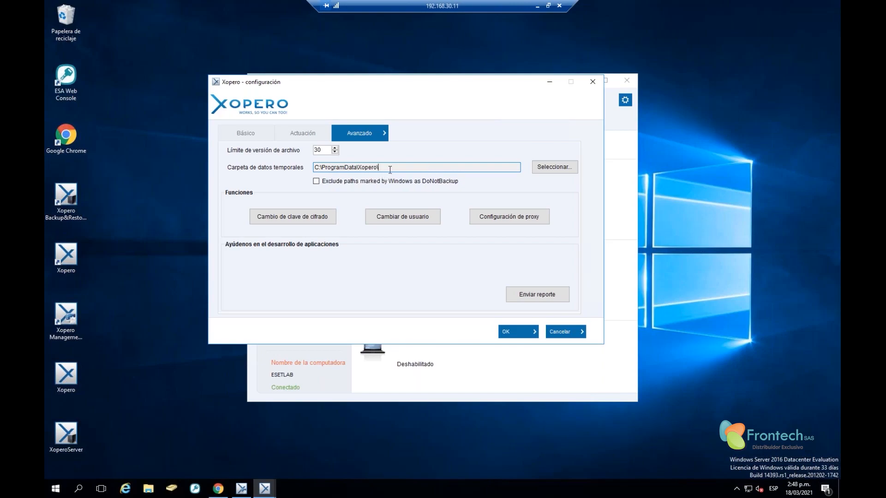
pyautogui.moveTo(387, 168); pyautogui.dragTo(269, 164)
pyautogui.click(331, 168)
pyautogui.moveTo(387, 166); pyautogui.dragTo(275, 173)
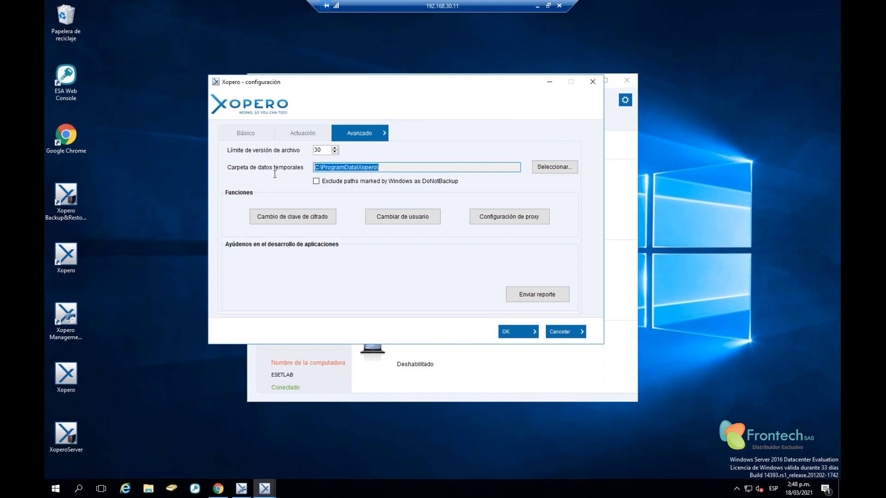
pyautogui.click(386, 170)
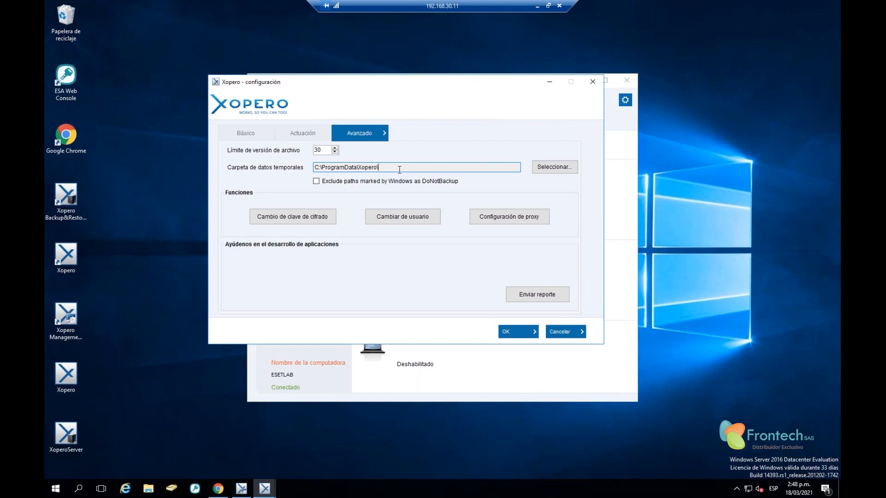
pyautogui.hotkey('ctrl', 'a')
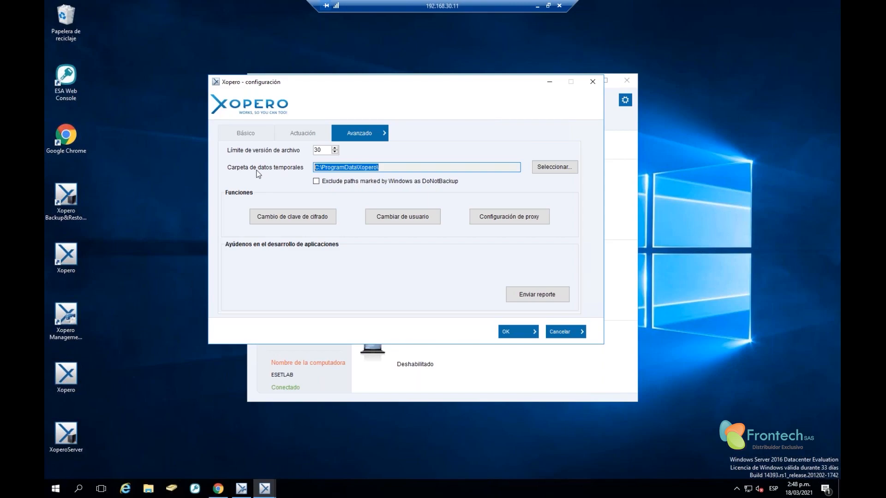
pyautogui.click(387, 167)
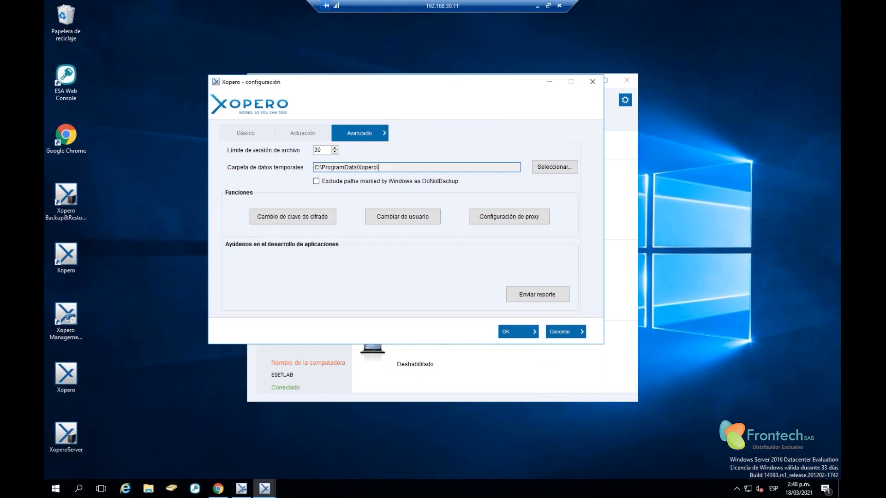
pyautogui.click(247, 132)
pyautogui.click(593, 82)
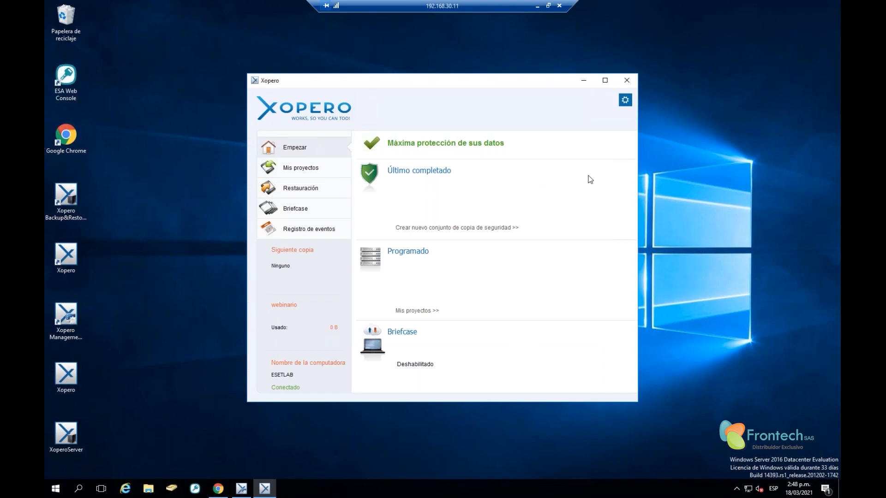
# Browse the backup sets, restore, Briefcase, event log and projects pages, then minimize the client
pyautogui.click(296, 174)
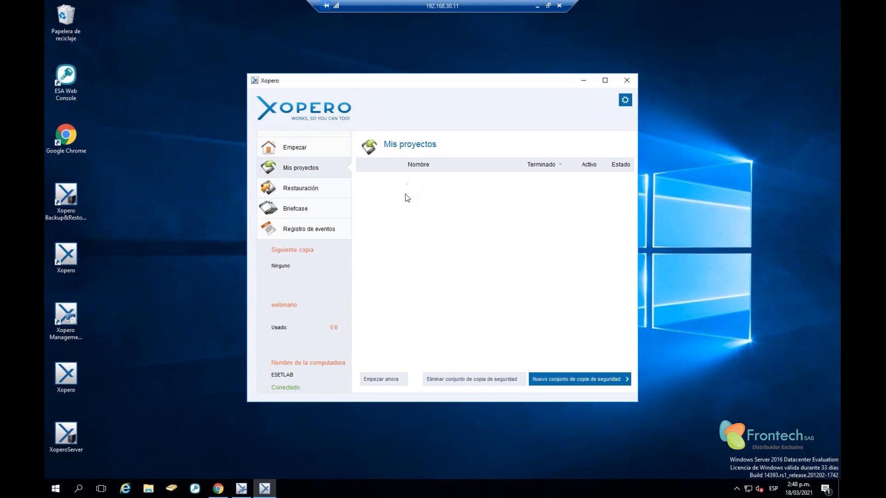
pyautogui.click(301, 195)
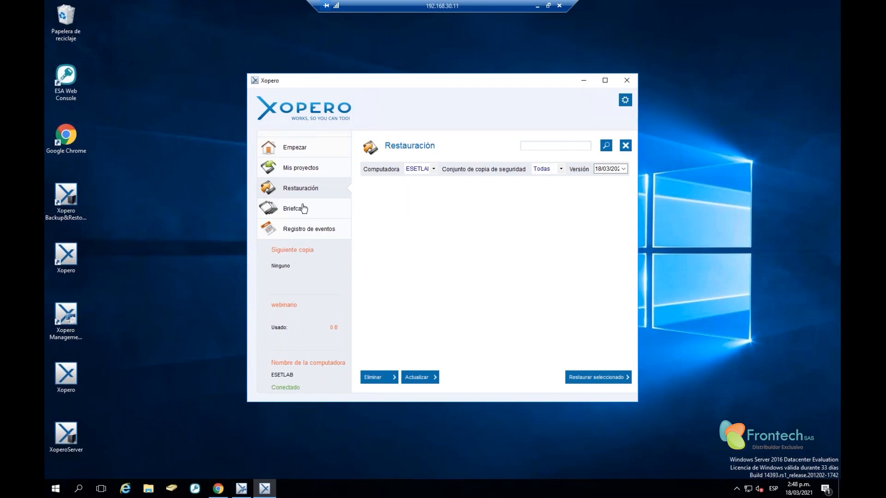
pyautogui.click(301, 209)
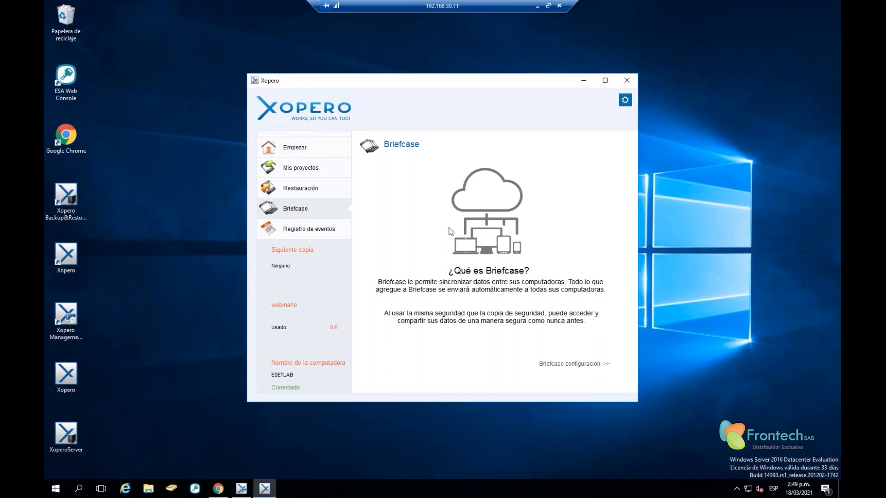
pyautogui.click(295, 230)
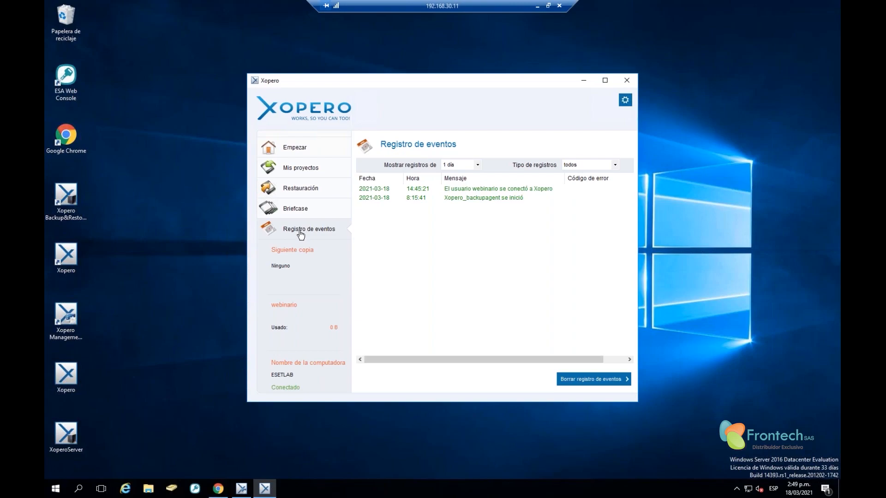
pyautogui.click(297, 168)
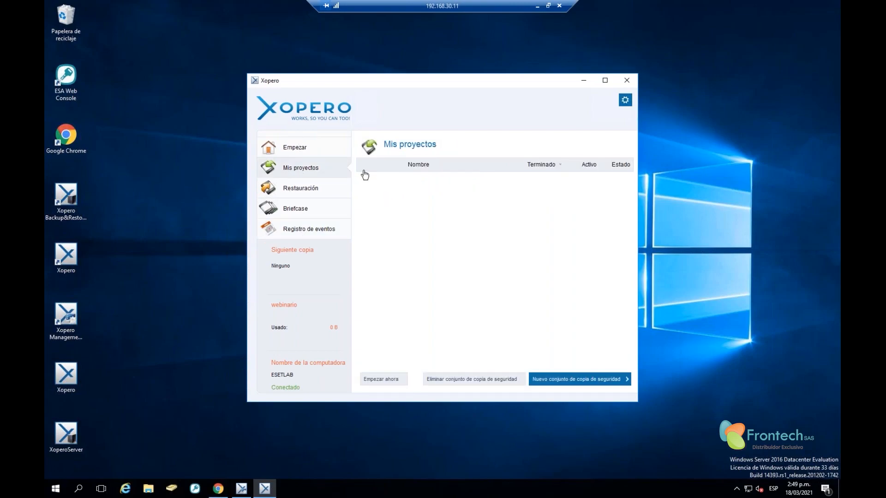
pyautogui.click(297, 190)
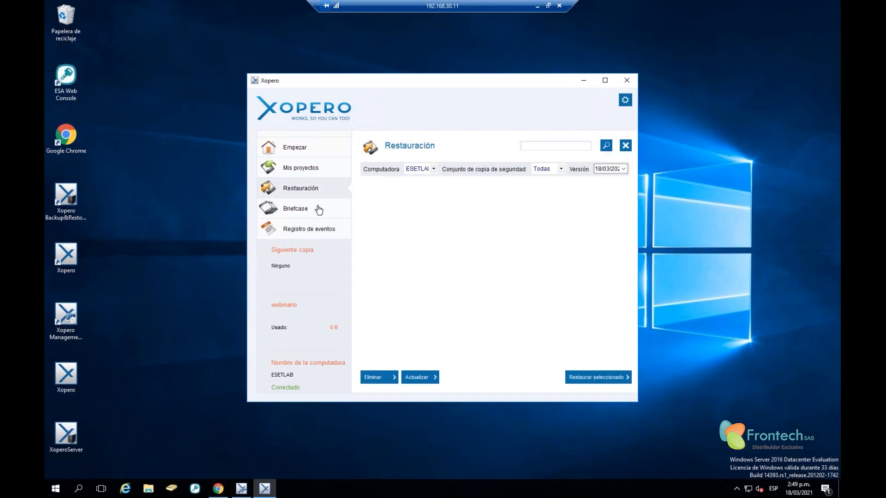
pyautogui.click(299, 212)
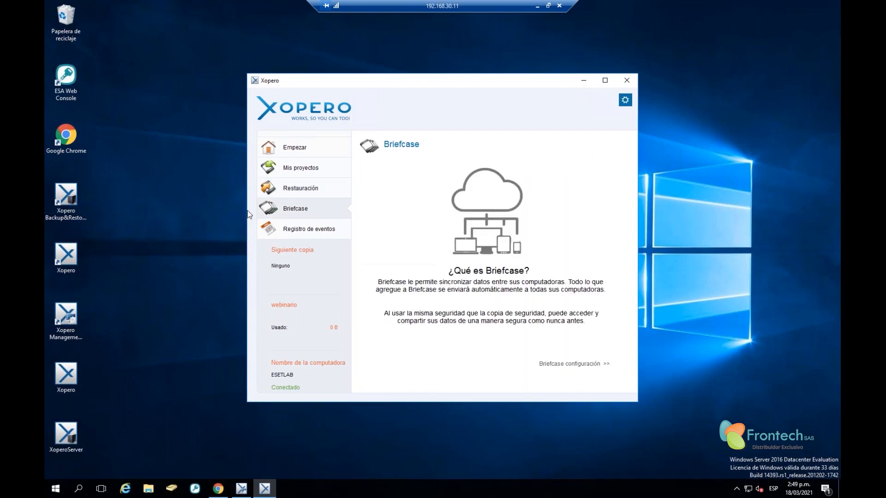
pyautogui.click(295, 172)
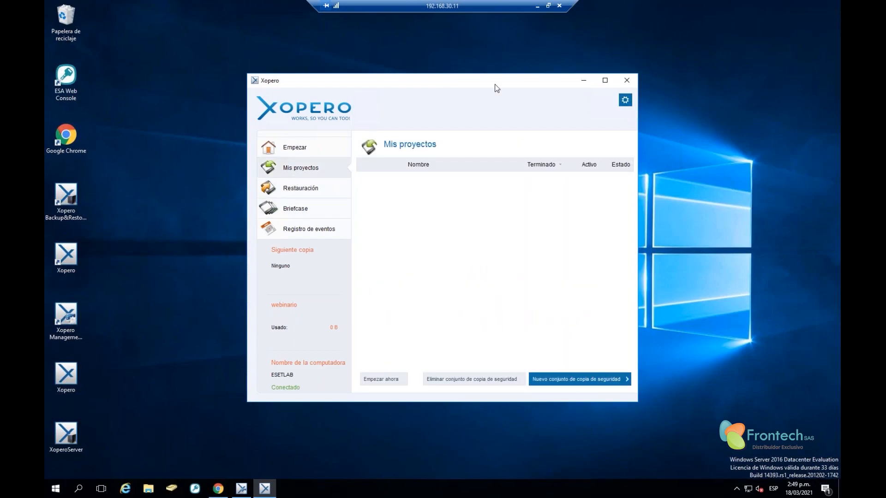
pyautogui.click(584, 80)
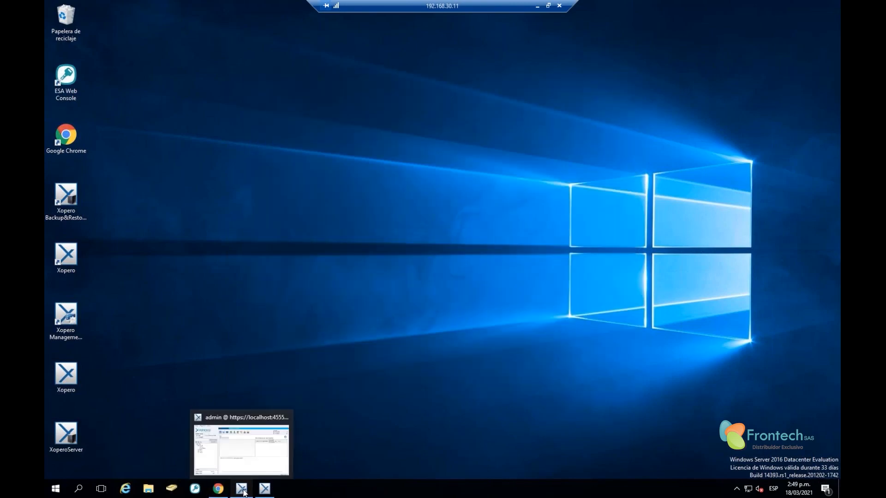
# List webinario's devices, widen the Dispositivo column, and open ESETLAB's Conjuntos de copia de seguridad menu
pyautogui.click(243, 490)
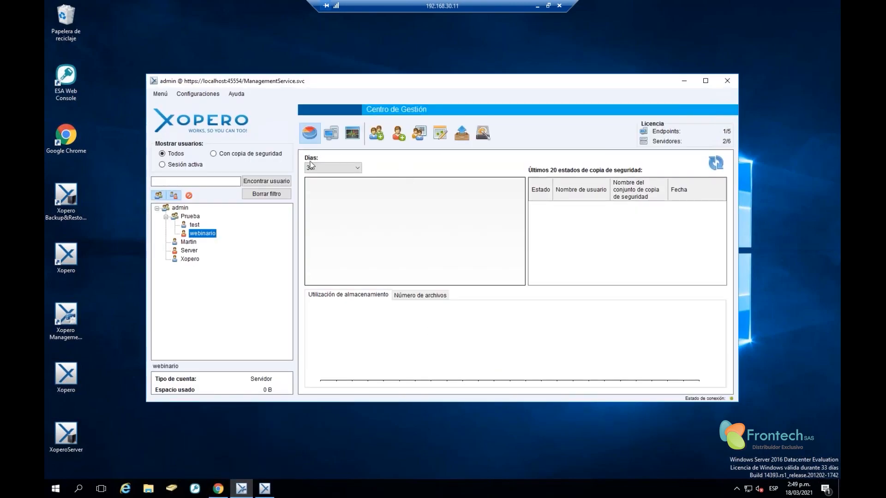
pyautogui.click(194, 225)
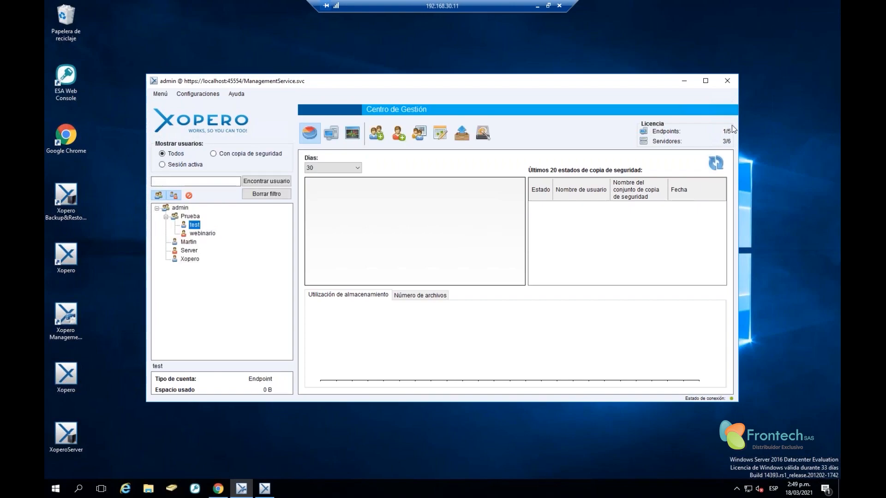
pyautogui.click(715, 164)
pyautogui.click(202, 234)
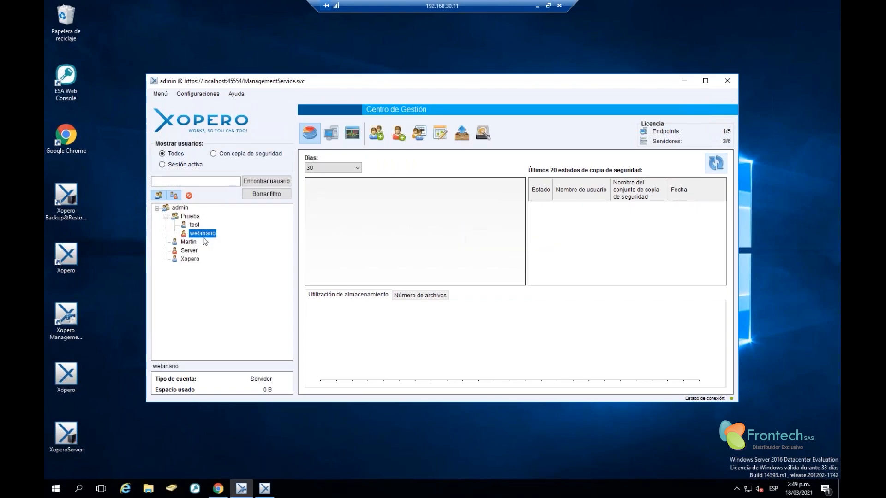
pyautogui.click(330, 134)
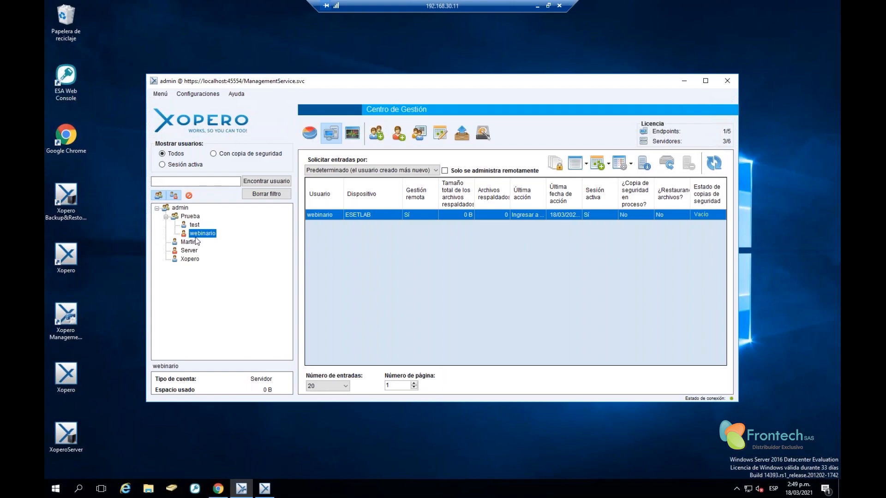
pyautogui.moveTo(402, 193); pyautogui.dragTo(438, 193)
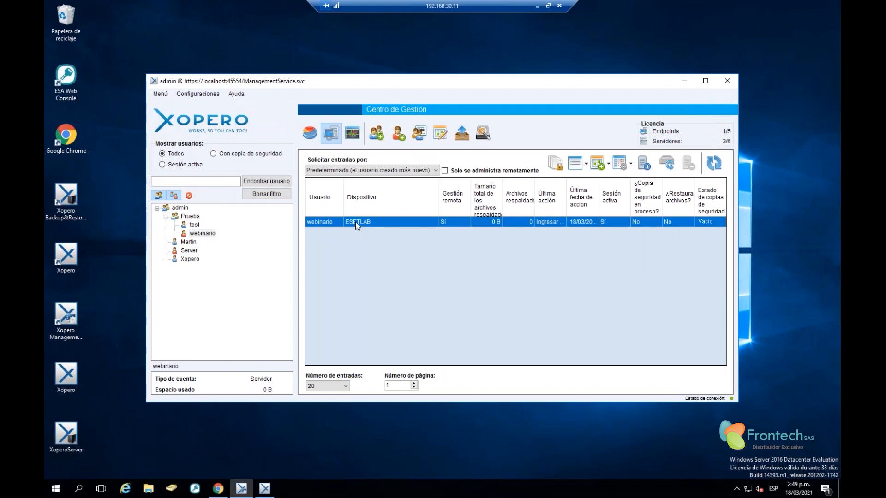
pyautogui.rightClick(357, 222)
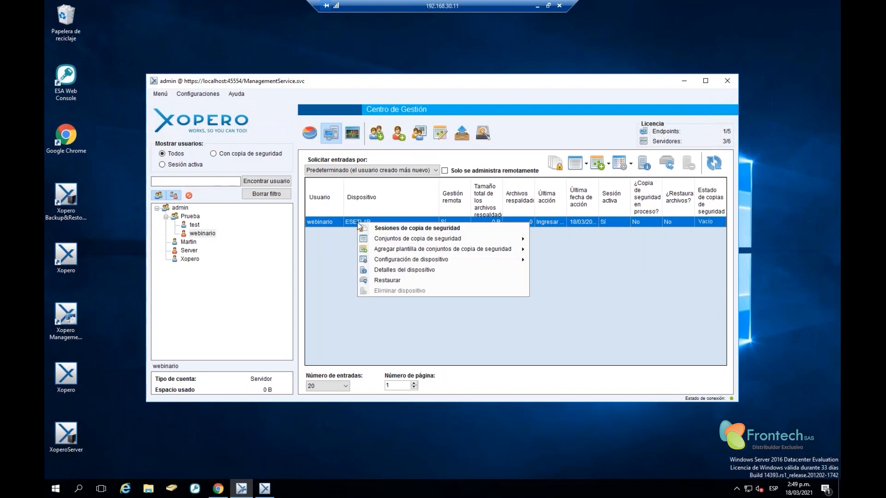
pyautogui.moveTo(402, 239)
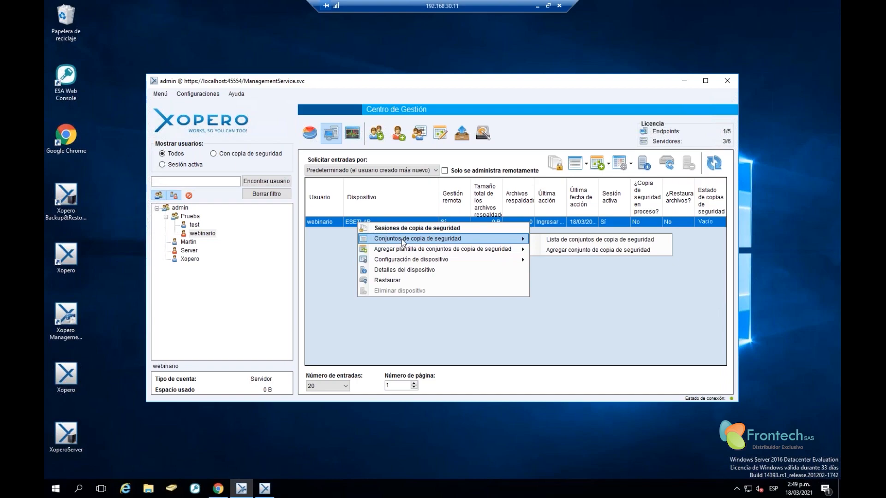
# Add a new backup set for ESETLAB using the Datos locales type
pyautogui.click(571, 250)
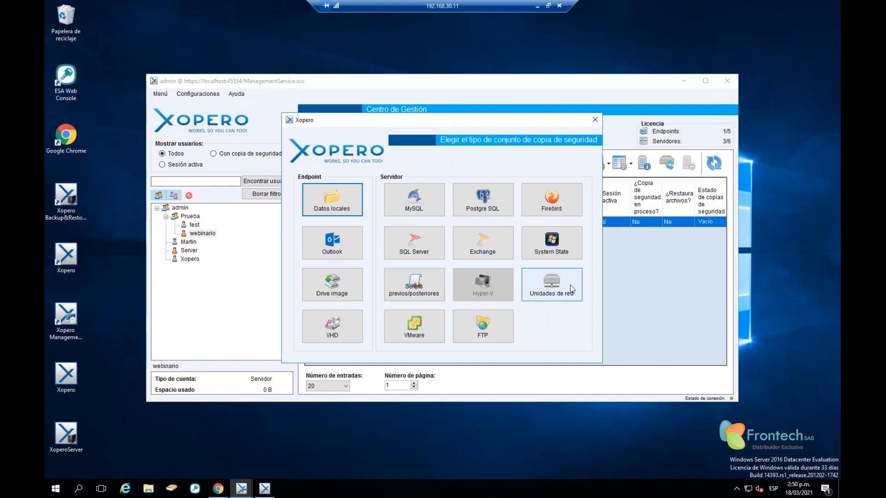
pyautogui.click(416, 332)
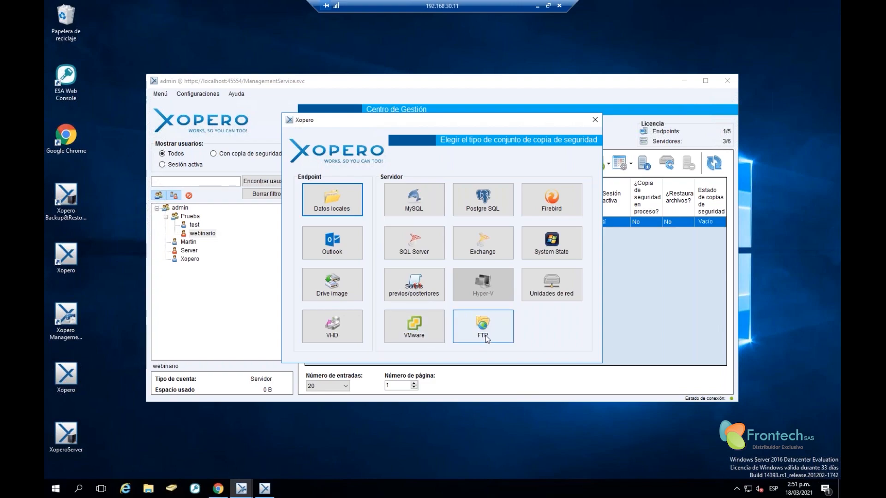
pyautogui.click(342, 208)
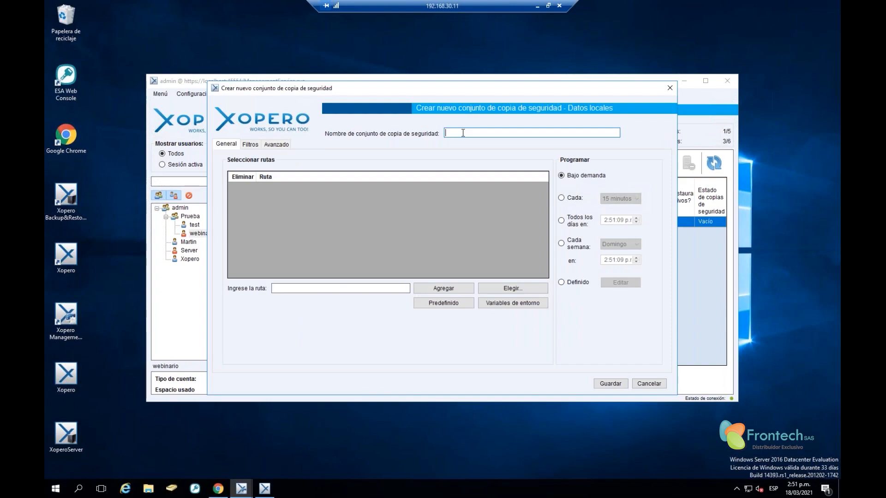
# Name the set 'webinario copia', compare the Cada, daily and weekly schedules, then choose Definido
pyautogui.write('webinario copia')
pyautogui.click(574, 201)
pyautogui.click(622, 199)
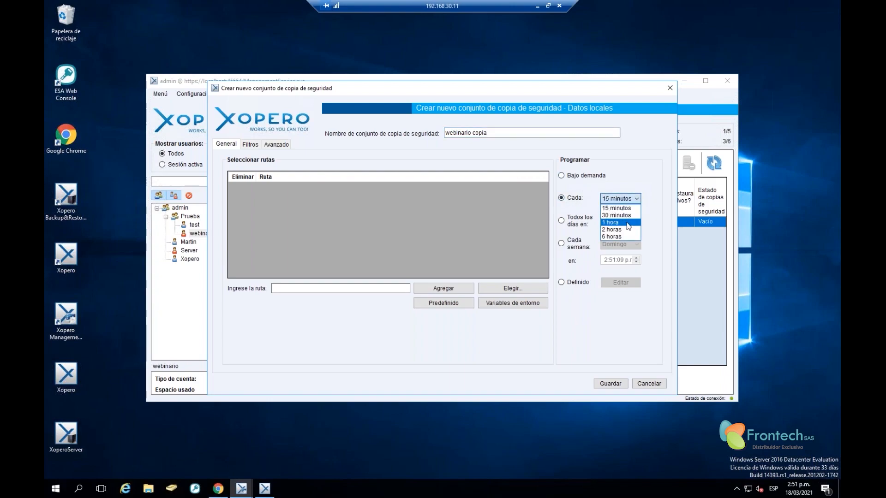
pyautogui.click(575, 216)
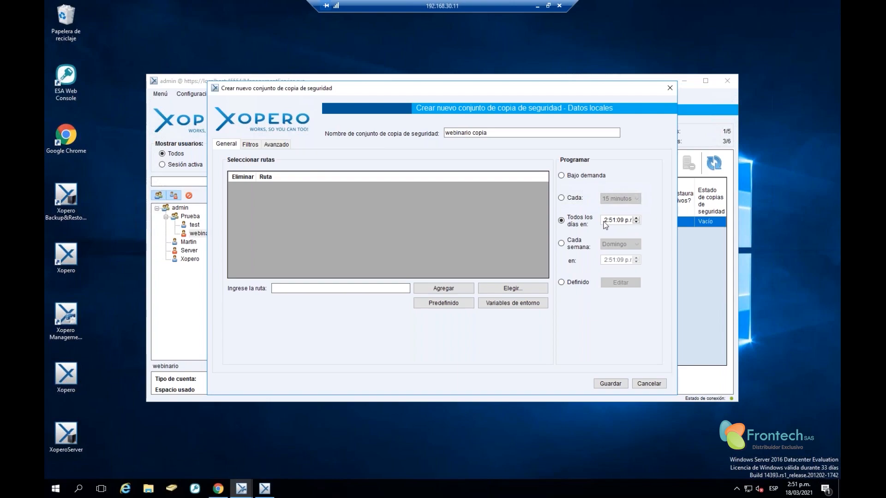
pyautogui.click(562, 244)
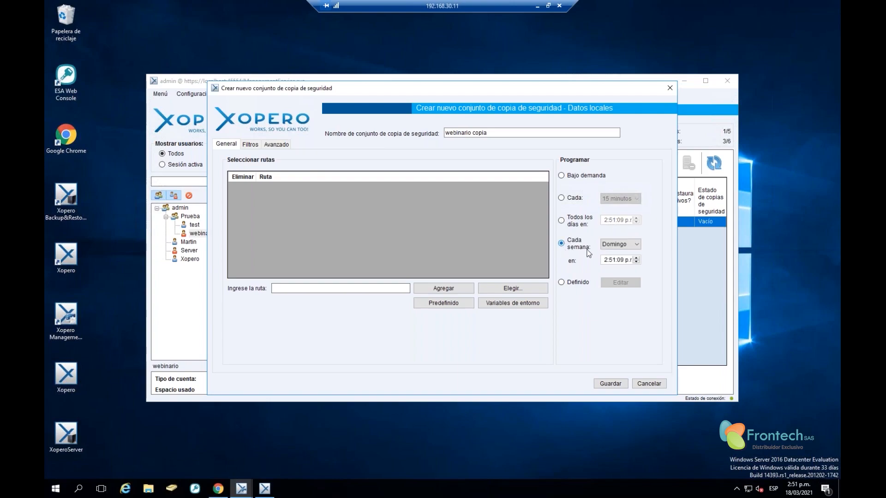
pyautogui.click(618, 247)
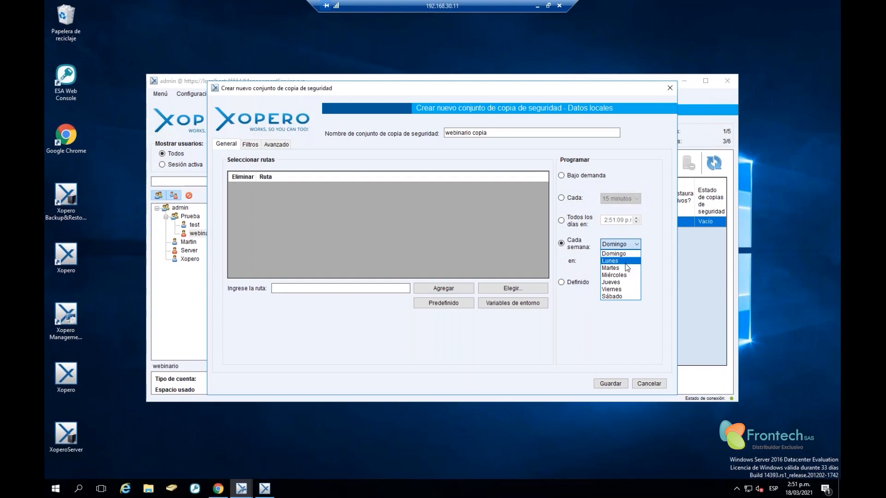
pyautogui.click(620, 261)
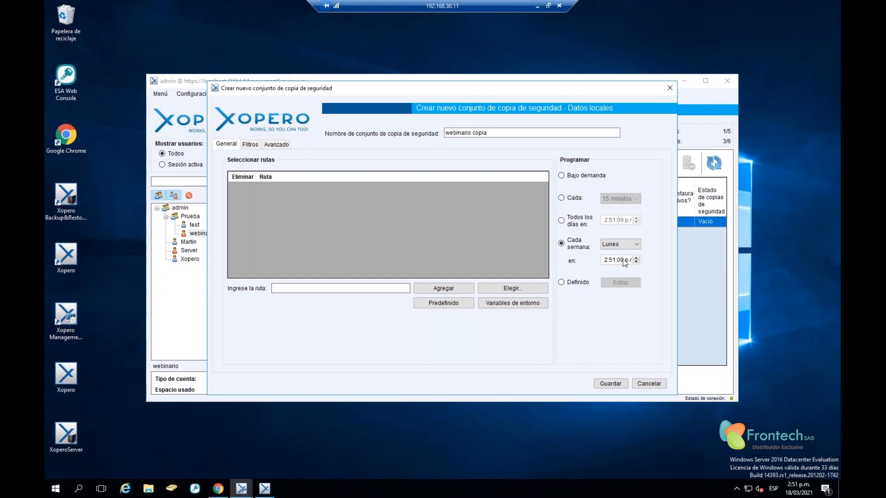
pyautogui.click(563, 282)
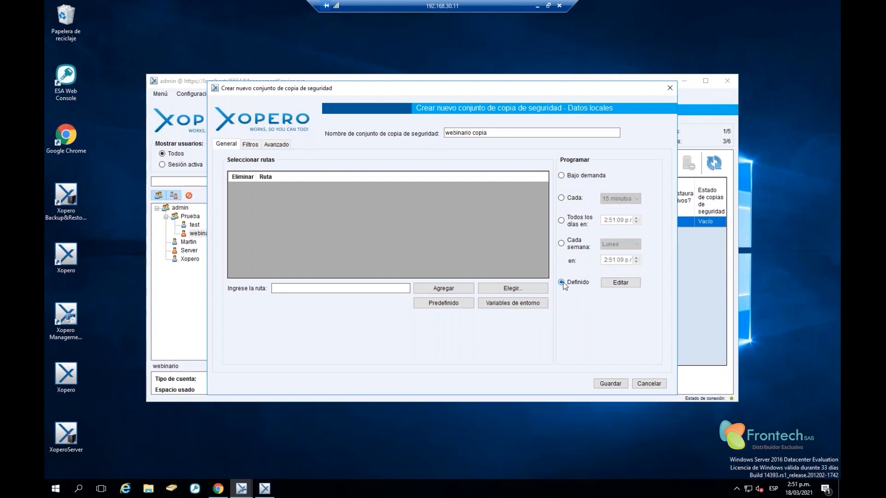
# Browse the custom schedule editor's one-time, daily, weekly and monthly tabs, then close it unsaved
pyautogui.click(621, 282)
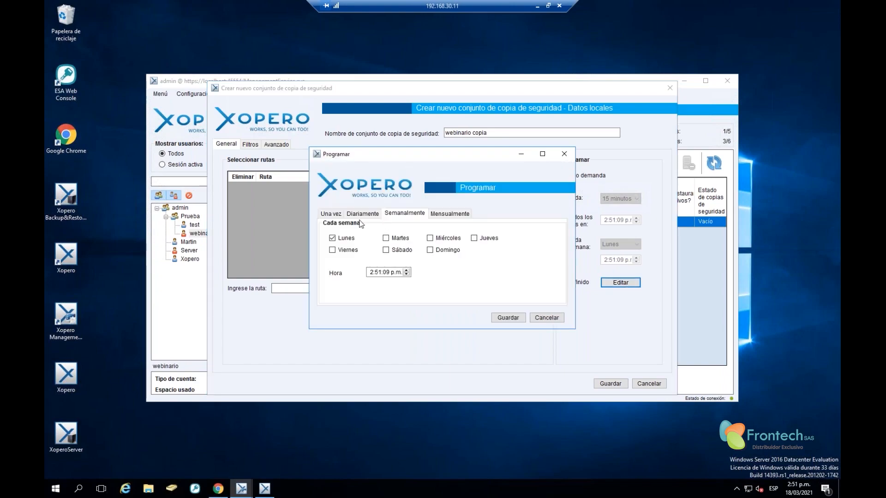
pyautogui.click(330, 213)
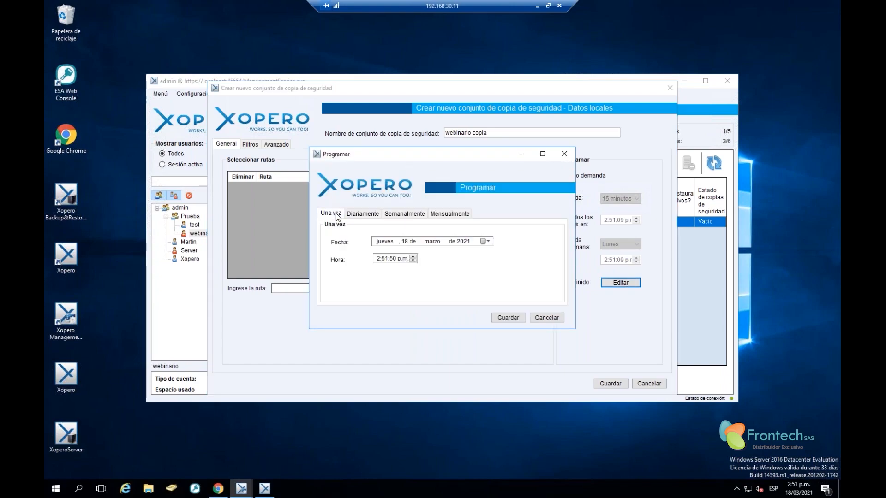
pyautogui.click(363, 215)
pyautogui.click(405, 214)
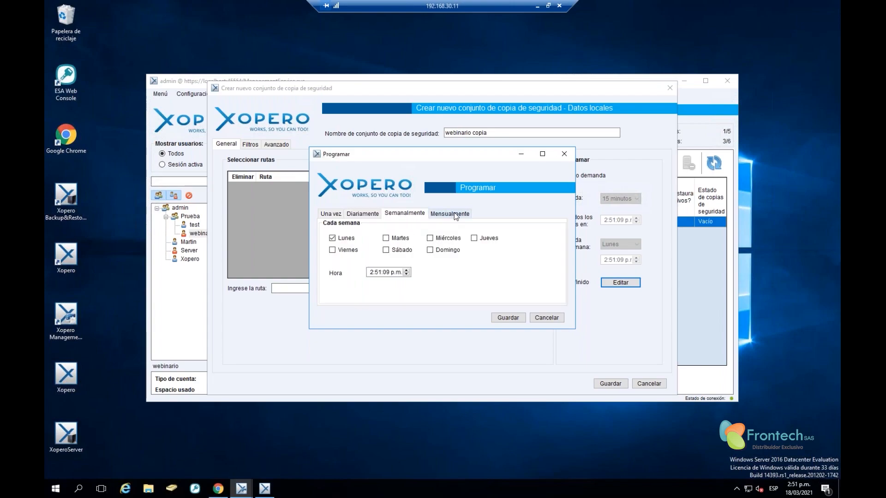
pyautogui.click(450, 214)
pyautogui.click(564, 154)
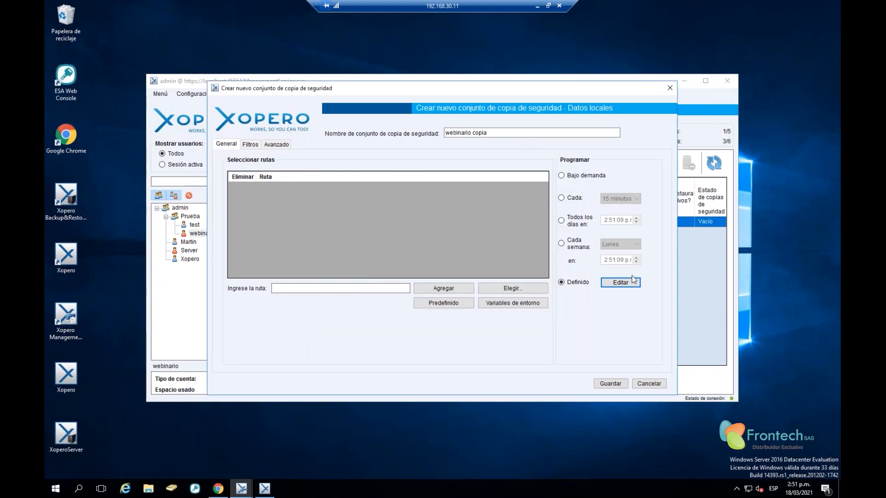
# Set the backup to run on demand and add C:\ejemplo12\ as a backup path
pyautogui.click(589, 178)
pyautogui.click(513, 293)
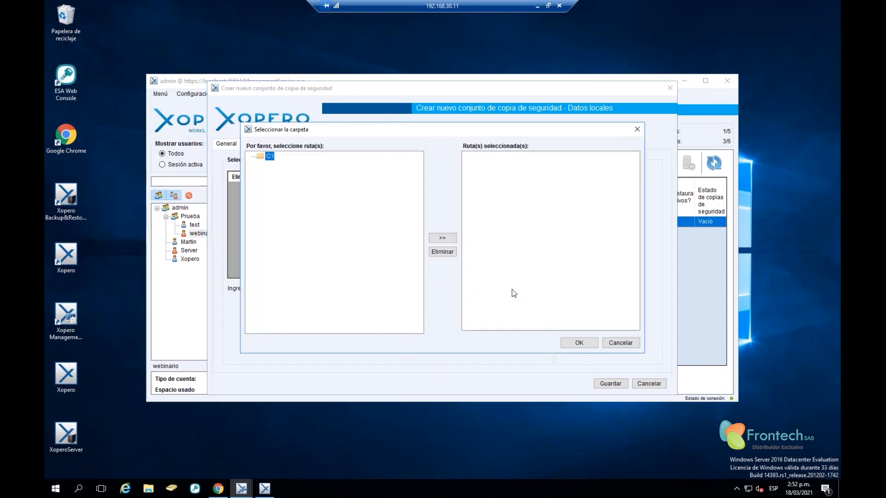
pyautogui.doubleClick(272, 157)
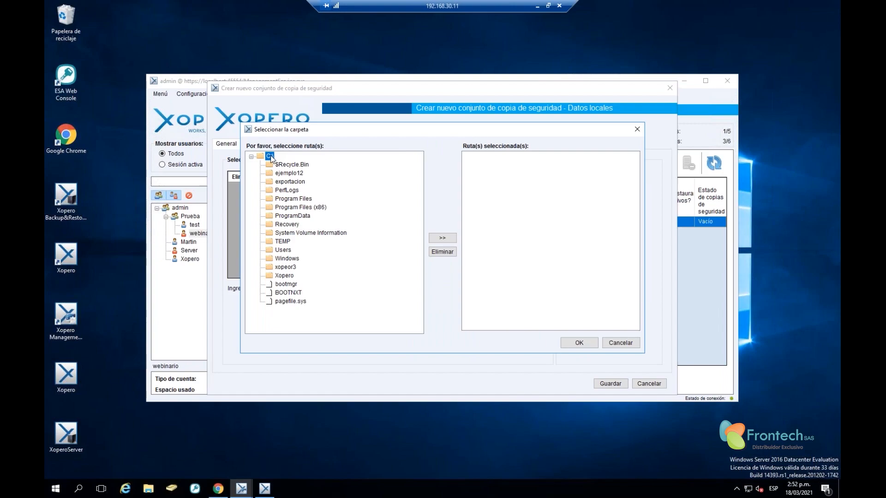
pyautogui.click(288, 174)
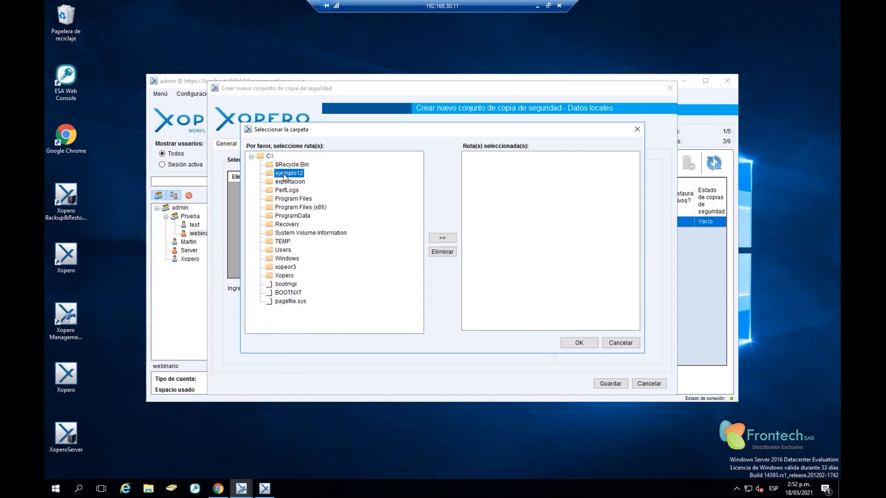
pyautogui.click(449, 240)
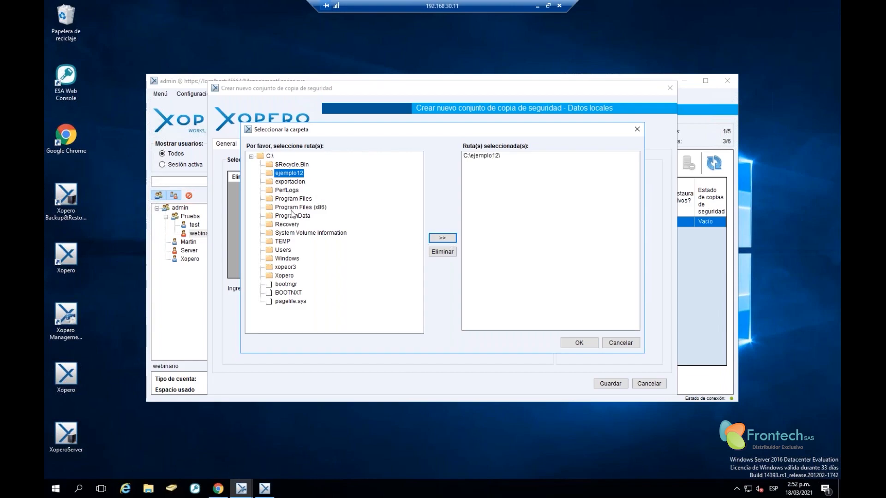
# Add a user profile's Desktop folder under C:\Users as a second path and confirm
pyautogui.doubleClick(283, 251)
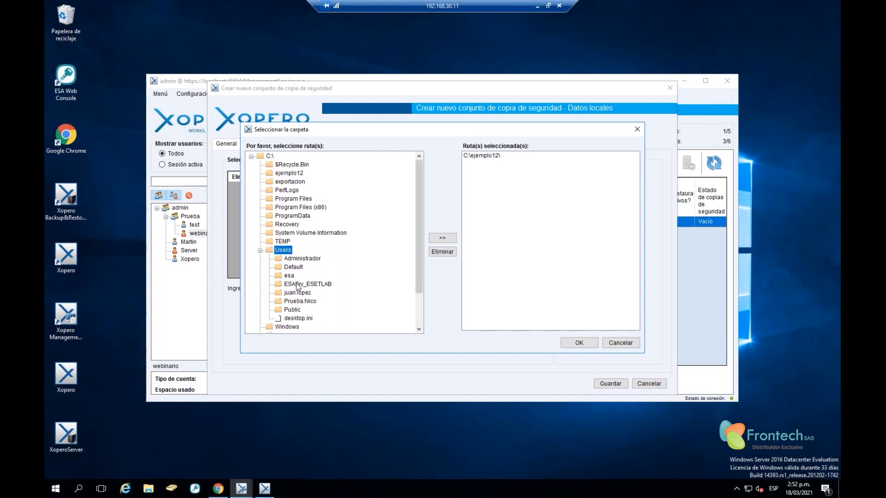
pyautogui.doubleClick(296, 284)
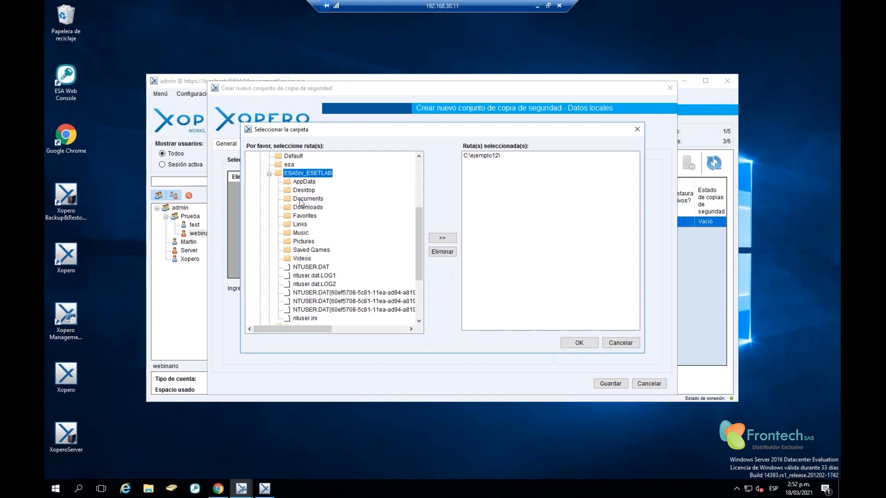
pyautogui.click(308, 191)
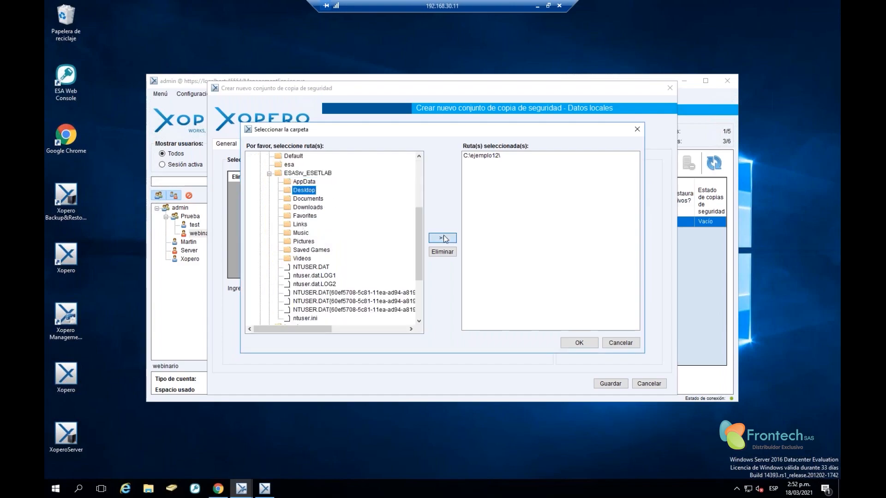
pyautogui.click(442, 238)
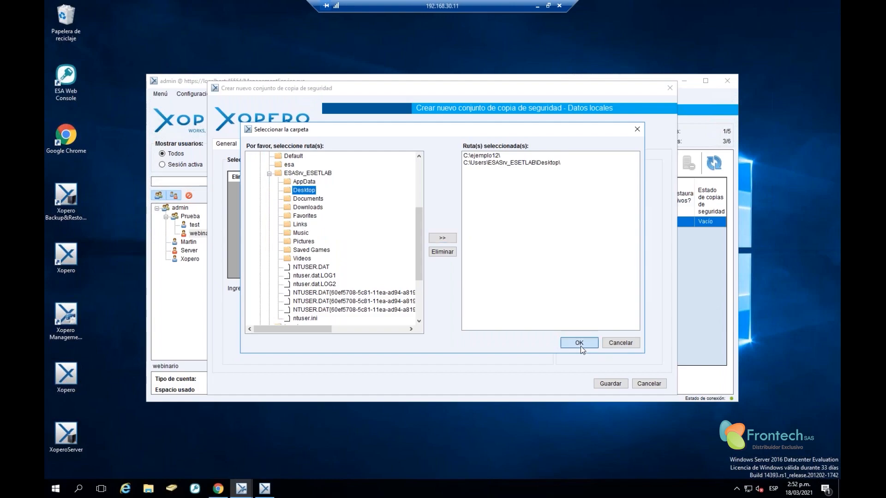
pyautogui.click(580, 346)
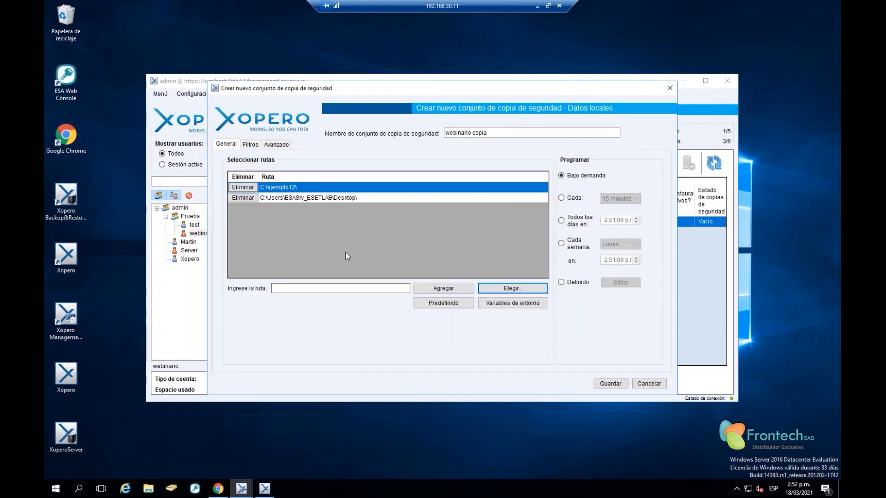
pyautogui.click(439, 304)
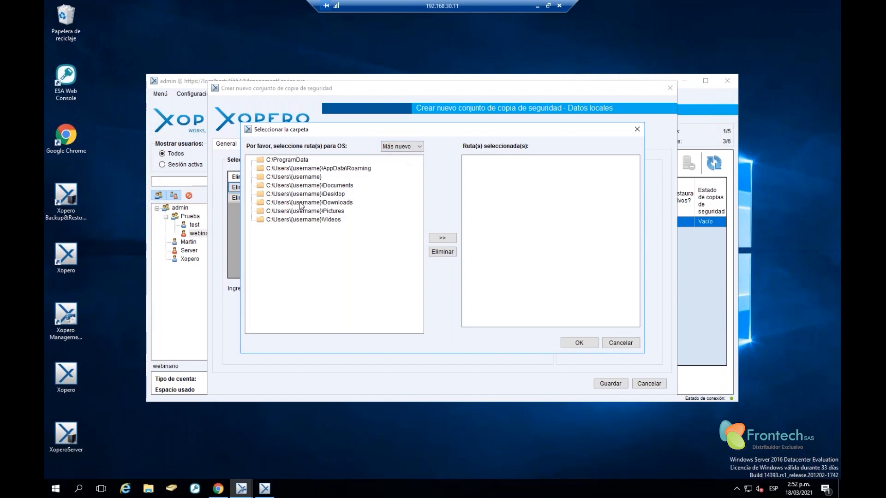
pyautogui.click(620, 343)
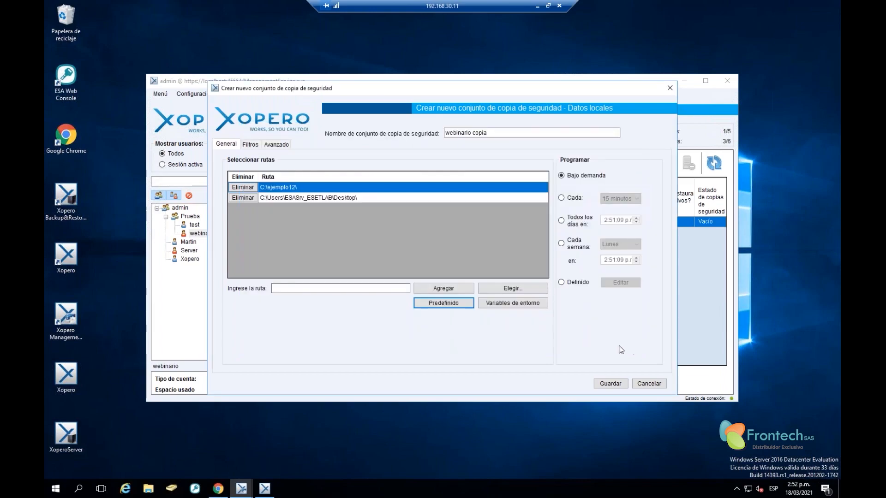
pyautogui.click(498, 306)
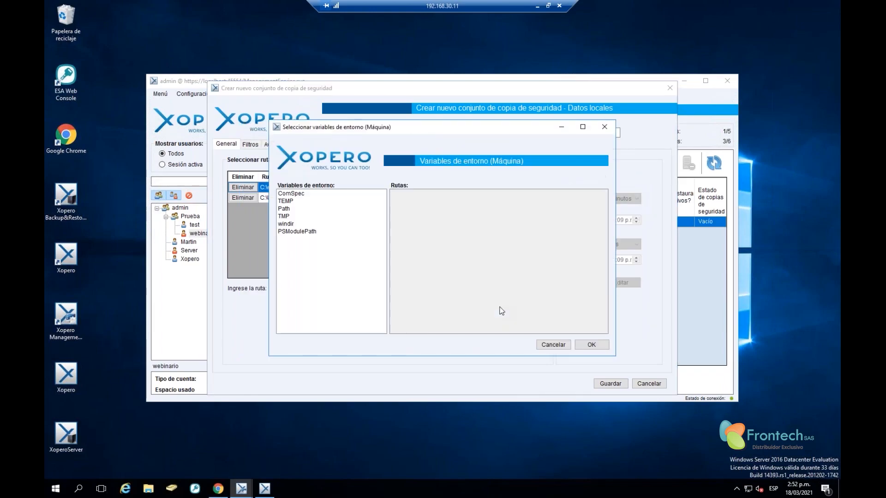
pyautogui.click(290, 201)
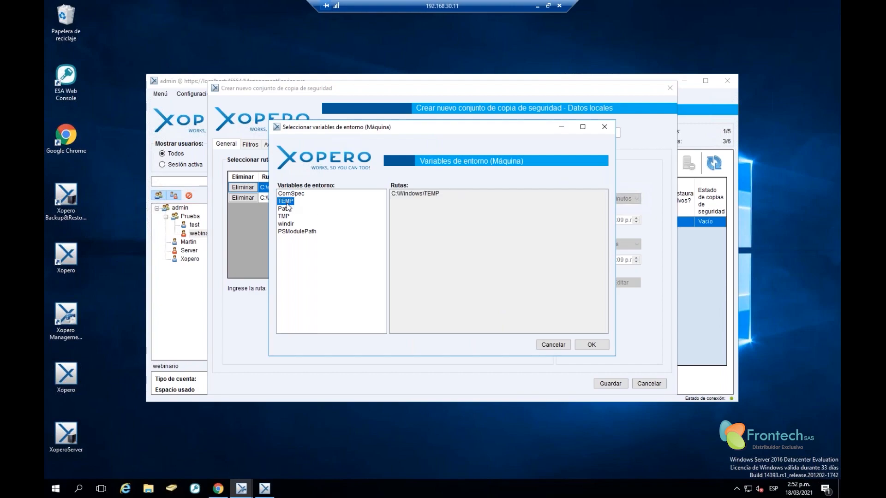
pyautogui.click(289, 208)
pyautogui.click(285, 195)
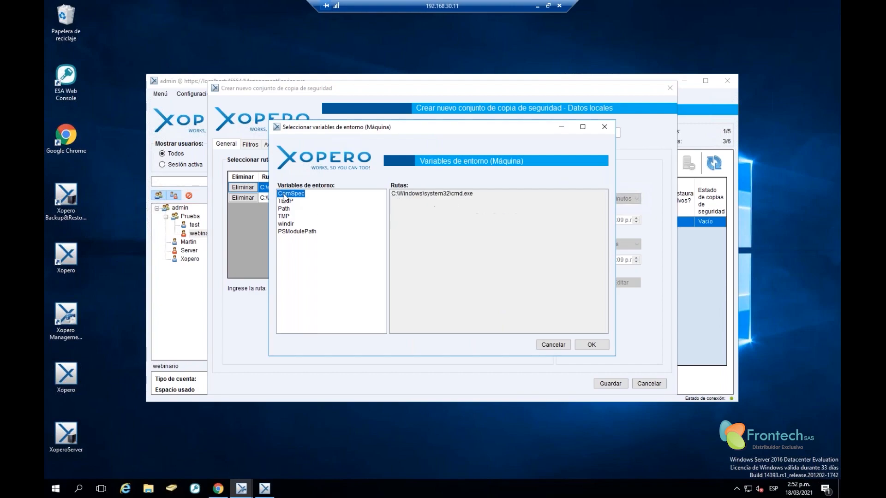
pyautogui.click(285, 201)
pyautogui.click(285, 208)
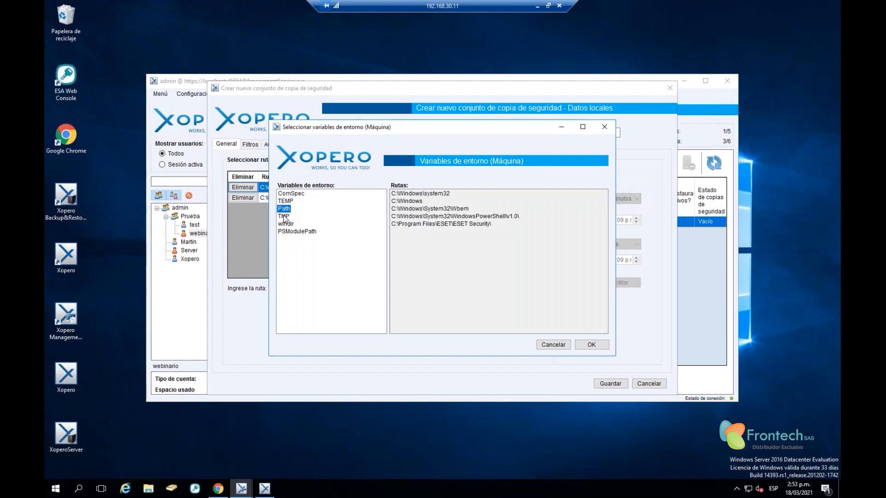
pyautogui.click(284, 217)
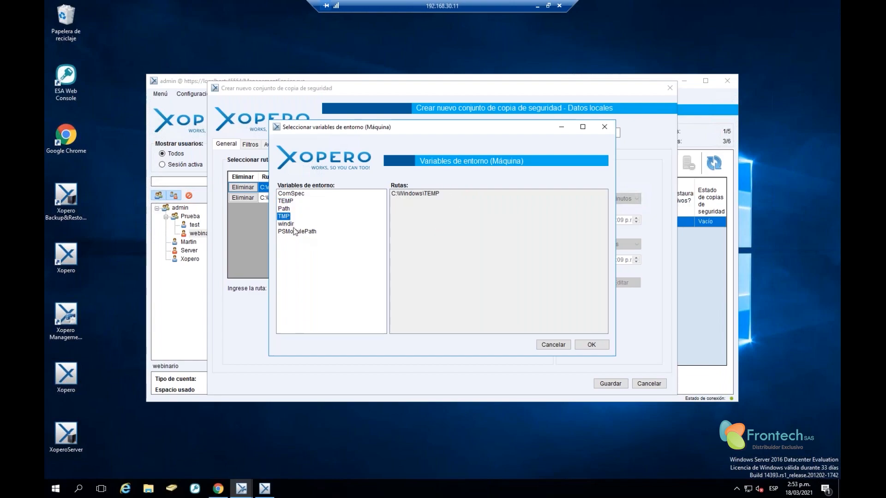
pyautogui.click(296, 232)
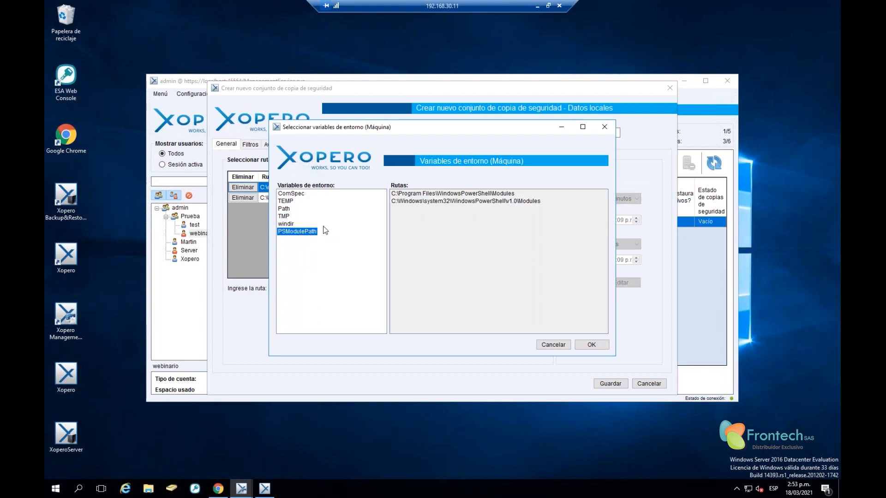
pyautogui.click(553, 345)
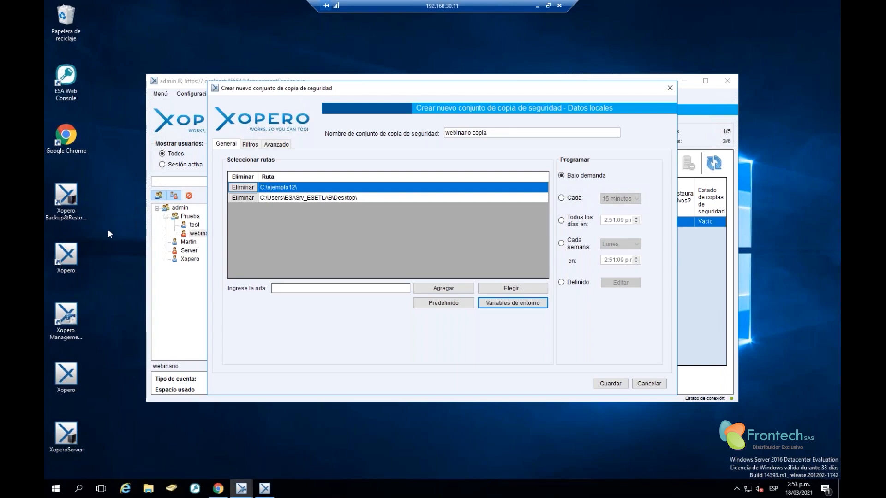
pyautogui.click(338, 233)
# On the Filtros tab, try the file-type filter, then revert to Sin filtro de archivos
pyautogui.click(251, 145)
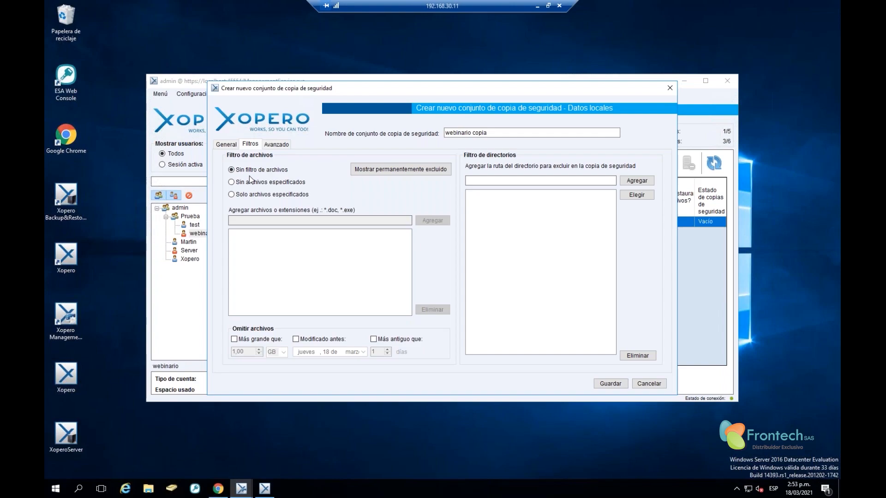
pyautogui.click(253, 195)
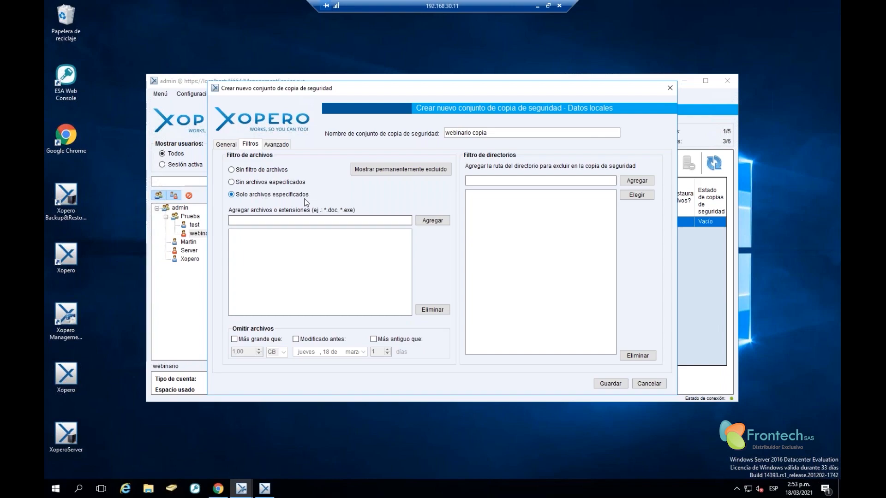
pyautogui.click(292, 219)
pyautogui.click(231, 170)
# Try the skip-by-size, modification-date and age options, leaving all Omitir archivos checkboxes off
pyautogui.click(236, 341)
pyautogui.click(250, 352)
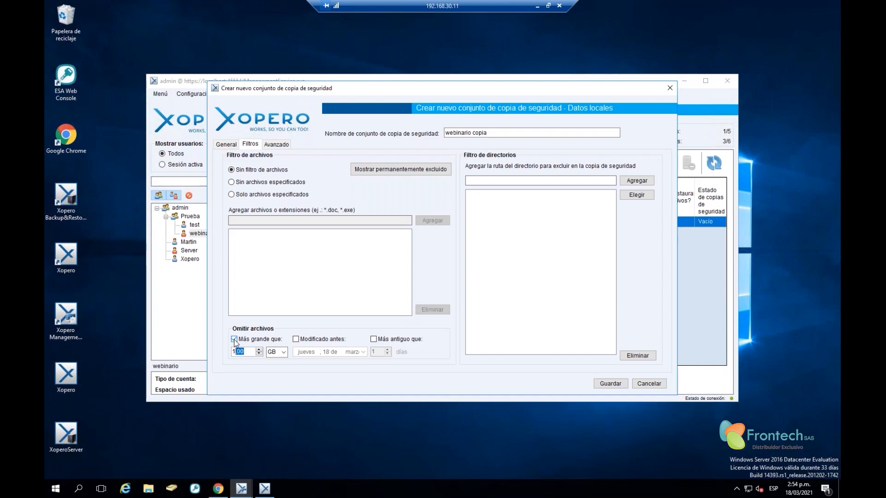
pyautogui.click(234, 339)
pyautogui.click(234, 339)
pyautogui.click(234, 340)
pyautogui.click(296, 339)
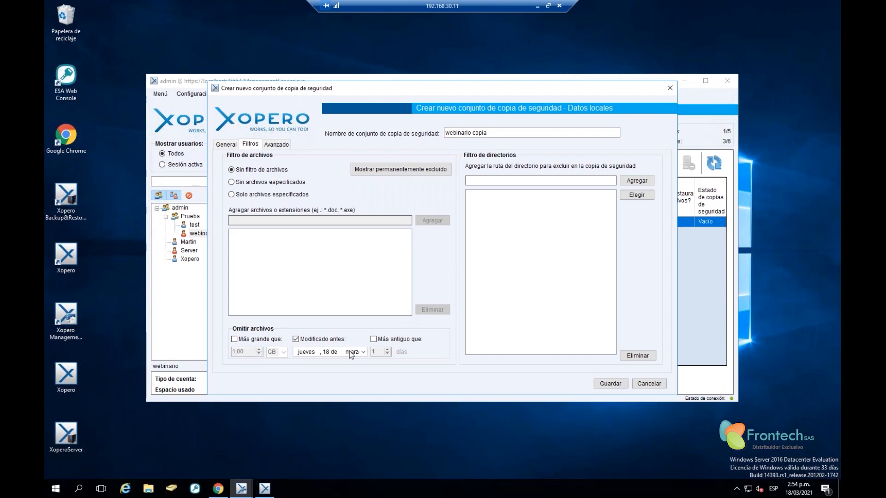
pyautogui.click(296, 339)
pyautogui.click(379, 342)
pyautogui.click(373, 339)
pyautogui.click(555, 180)
pyautogui.click(279, 146)
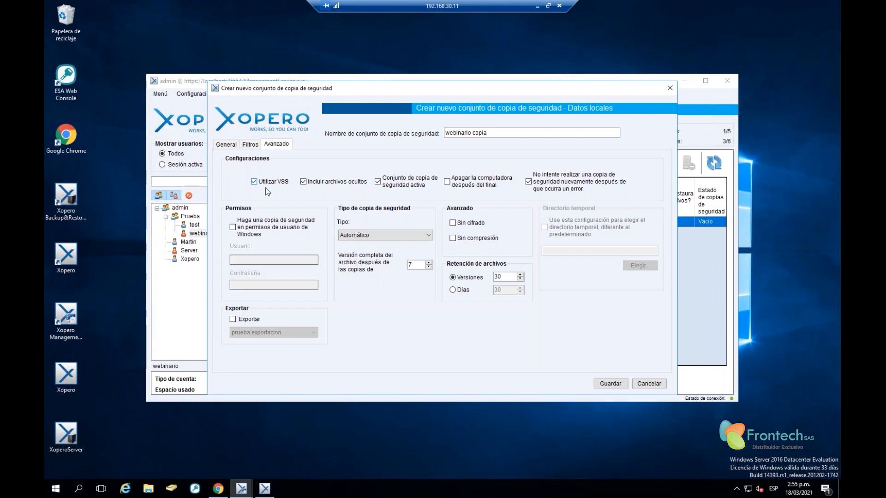
# Leave Windows user permissions off and exclude hidden files from the backup
pyautogui.click(232, 227)
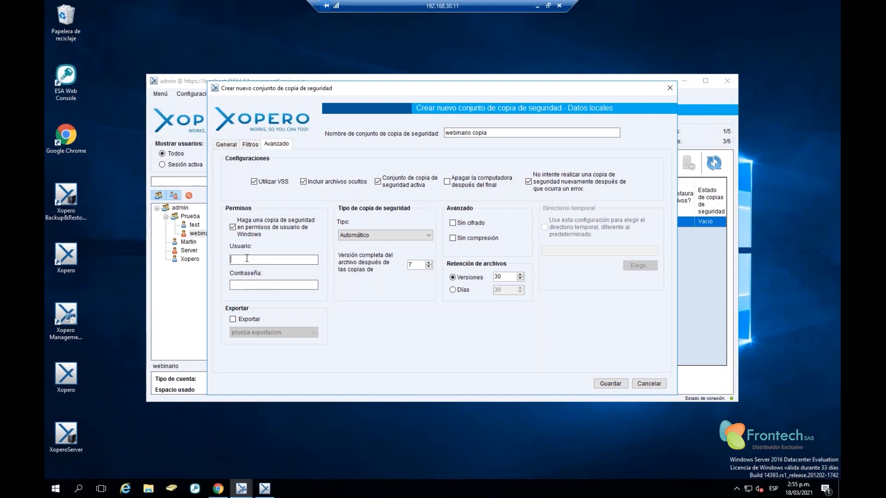
pyautogui.press('Tab')
pyautogui.click(233, 228)
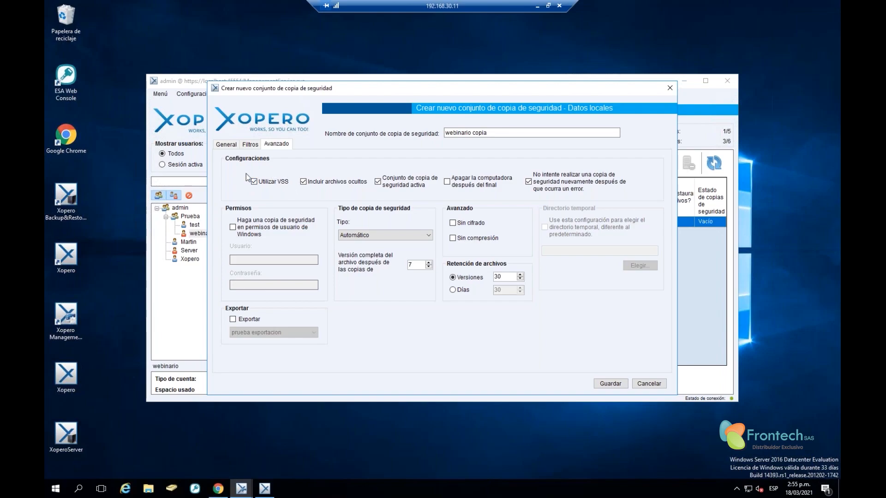
pyautogui.click(311, 185)
pyautogui.click(378, 182)
pyautogui.click(378, 182)
pyautogui.click(386, 235)
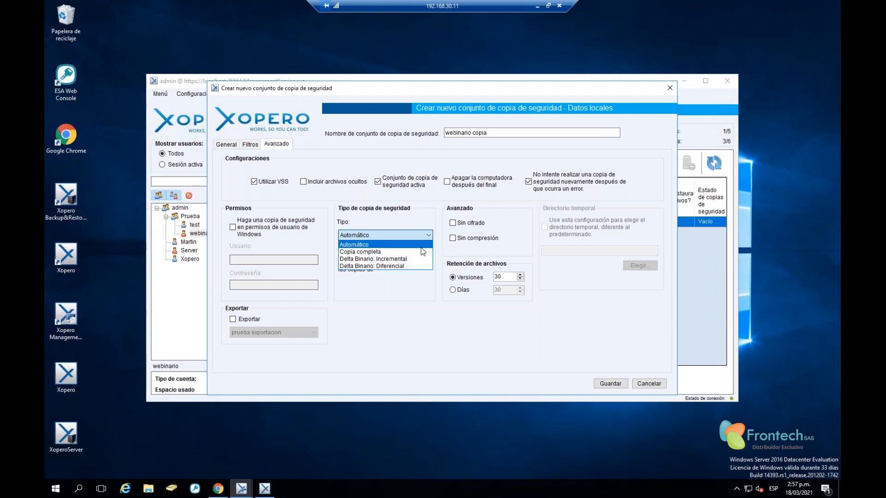
pyautogui.click(416, 286)
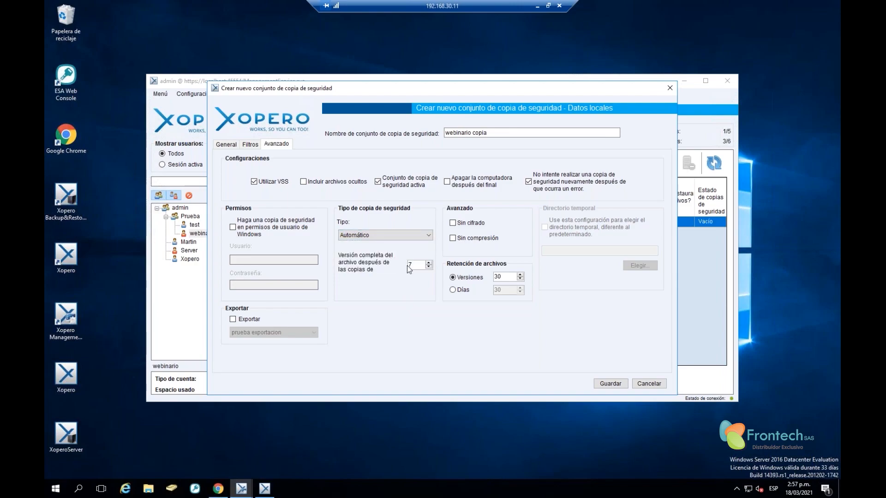
pyautogui.moveTo(423, 265); pyautogui.dragTo(380, 258)
pyautogui.click(417, 266)
pyautogui.click(373, 236)
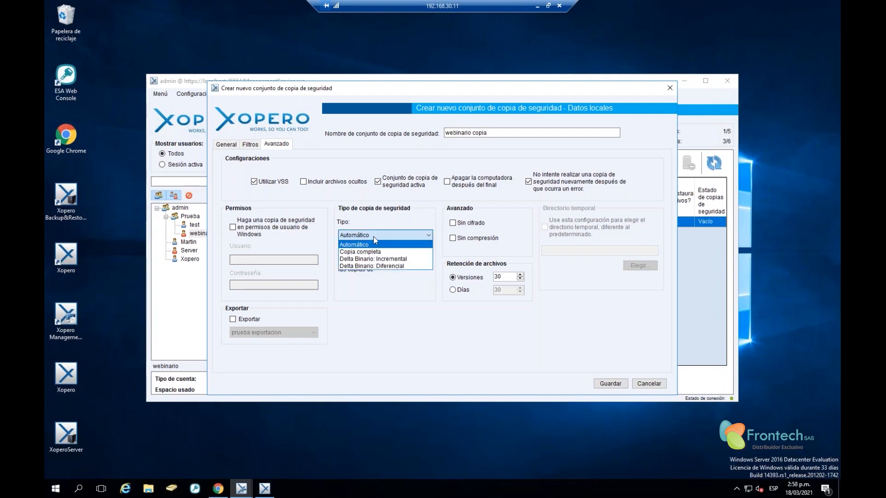
pyautogui.click(377, 244)
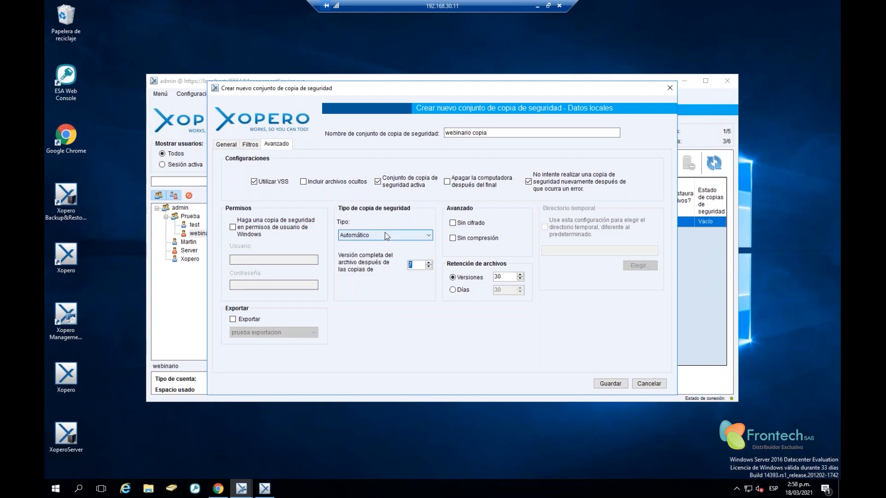
pyautogui.click(385, 232)
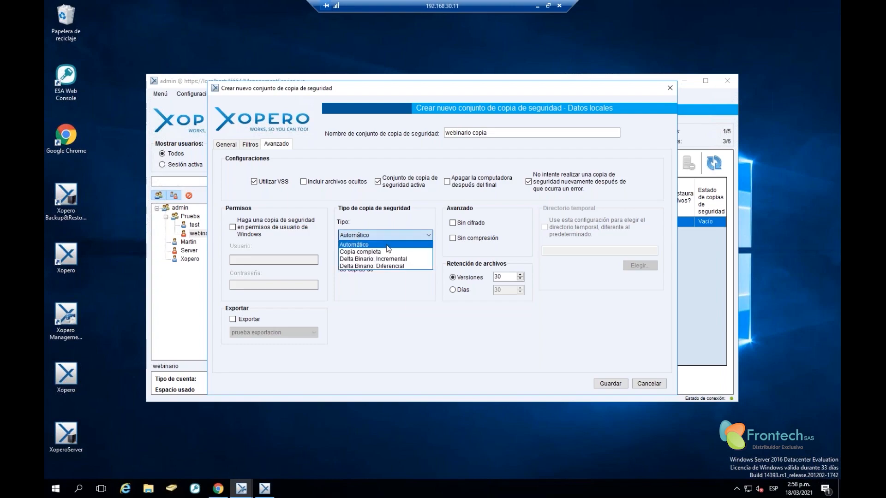
pyautogui.click(397, 287)
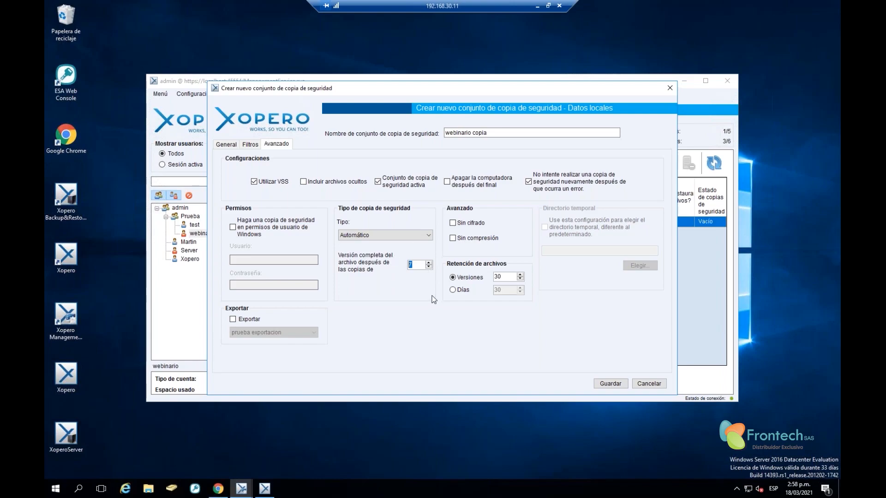
# Keep retention at 30 versions, choose Sin cifrado, and save the webinario copia set
pyautogui.click(501, 275)
pyautogui.click(416, 264)
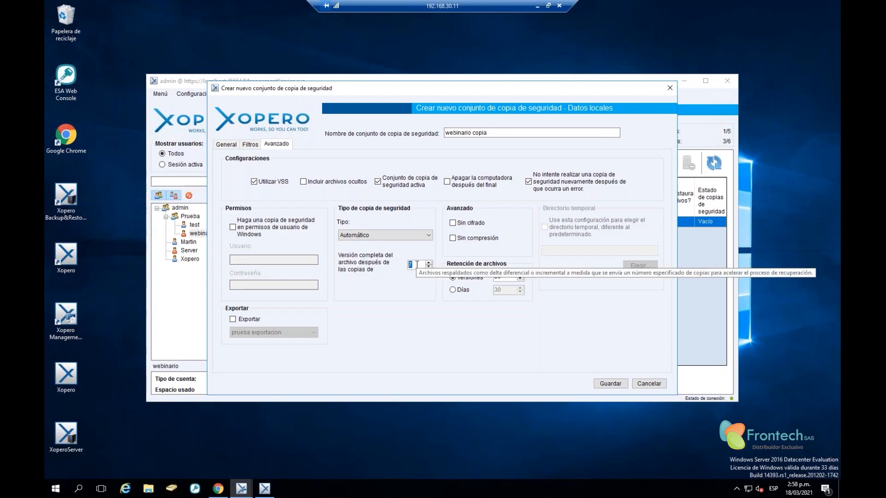
pyautogui.click(508, 276)
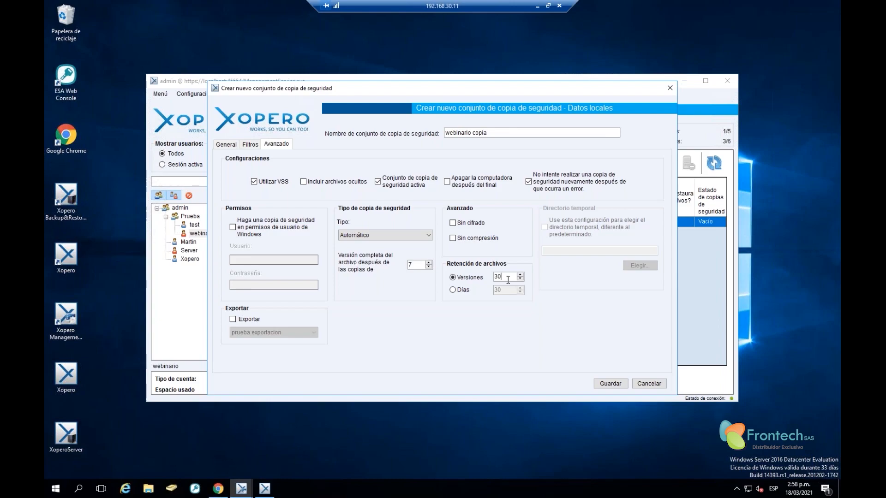
pyautogui.click(452, 289)
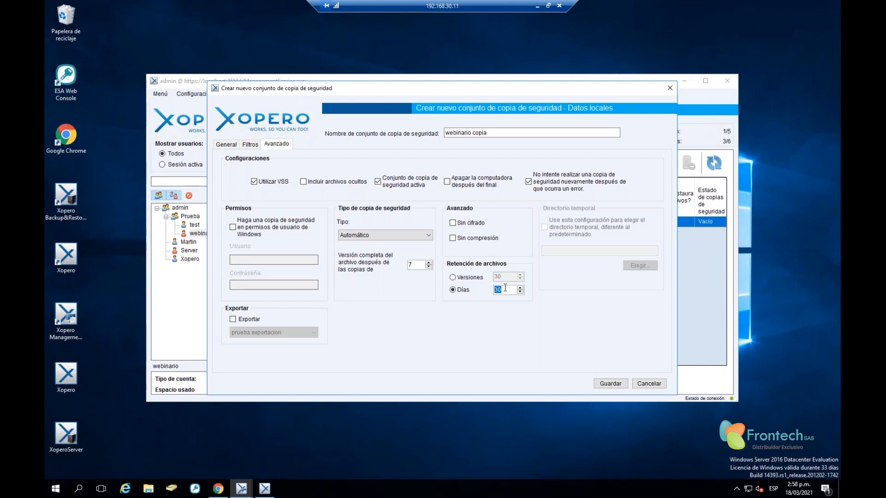
pyautogui.click(461, 277)
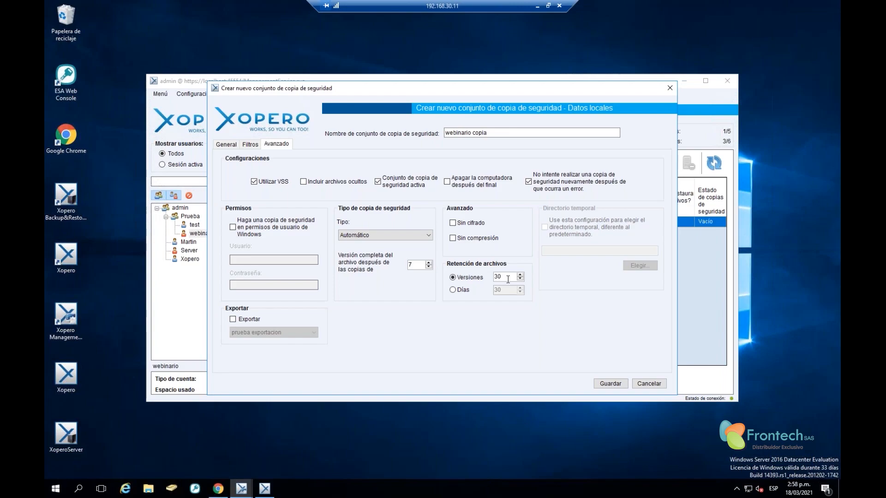
pyautogui.click(453, 223)
pyautogui.click(231, 145)
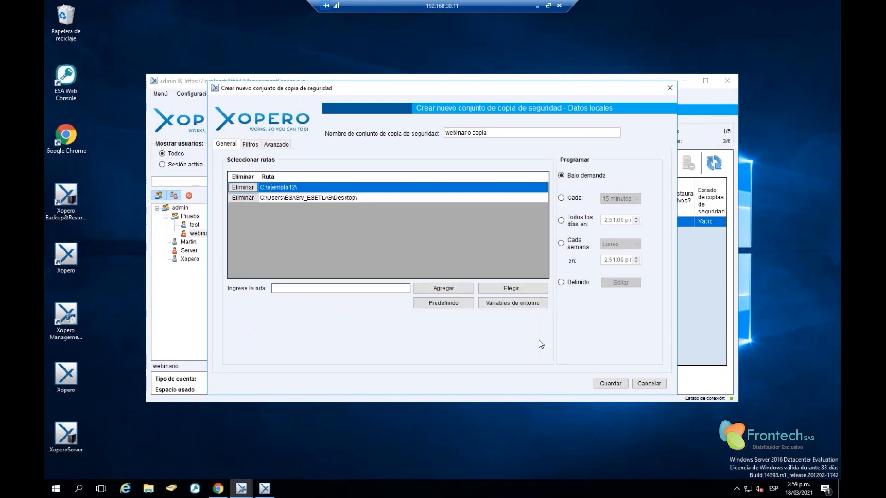
pyautogui.click(612, 384)
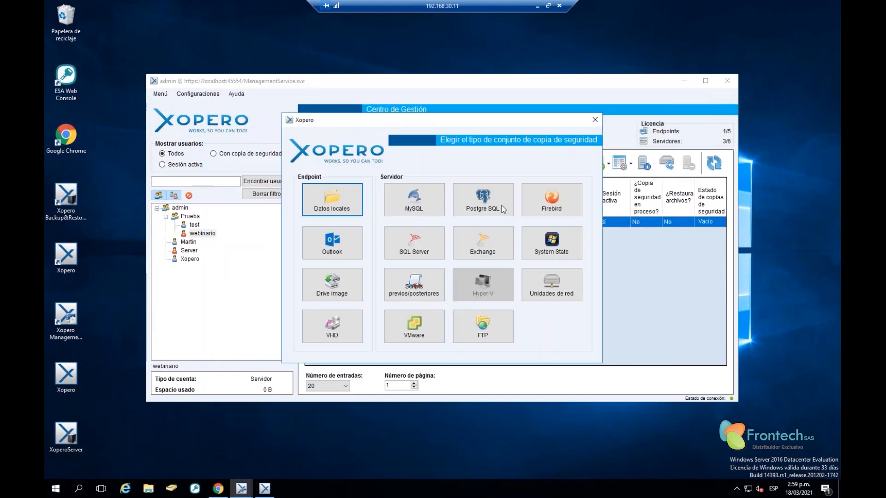
# Start the webinario copia backup from ESETLAB's backup set list and bring up the Xopero client
pyautogui.click(591, 121)
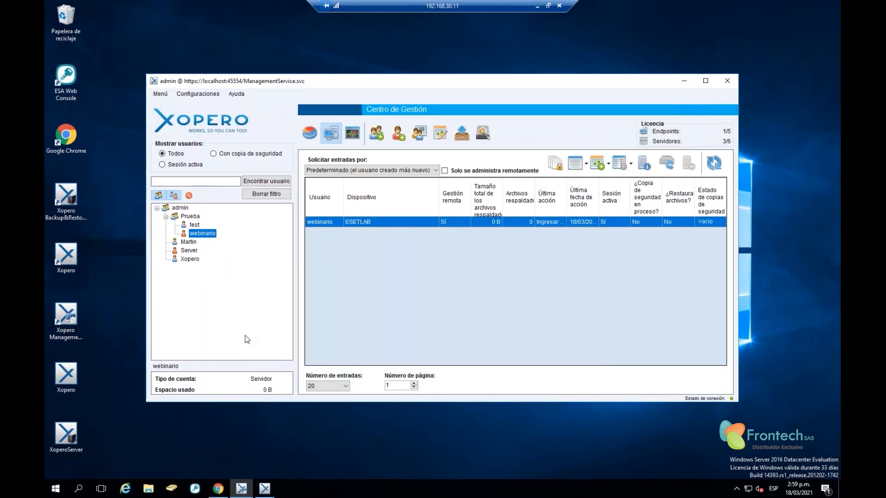
pyautogui.rightClick(365, 221)
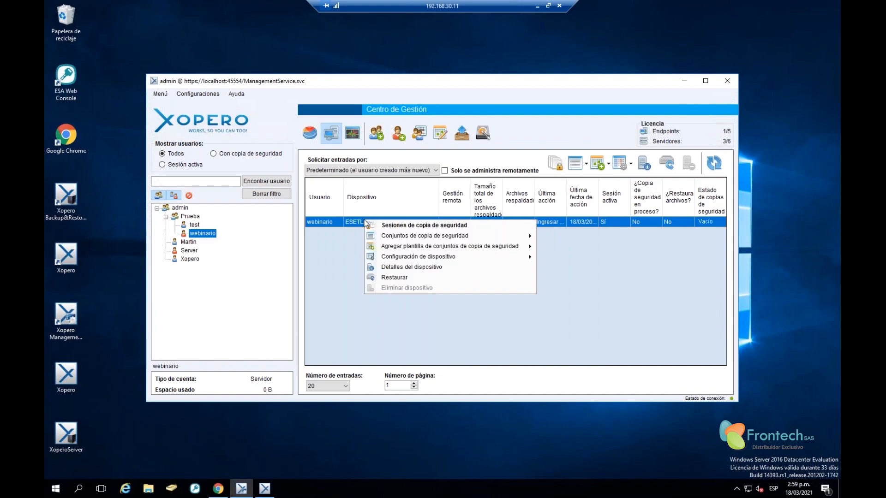
pyautogui.moveTo(392, 238)
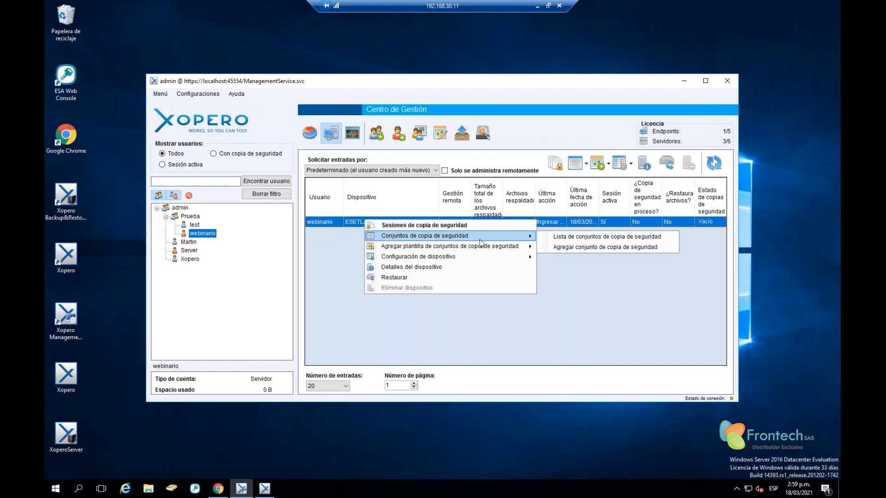
pyautogui.click(580, 239)
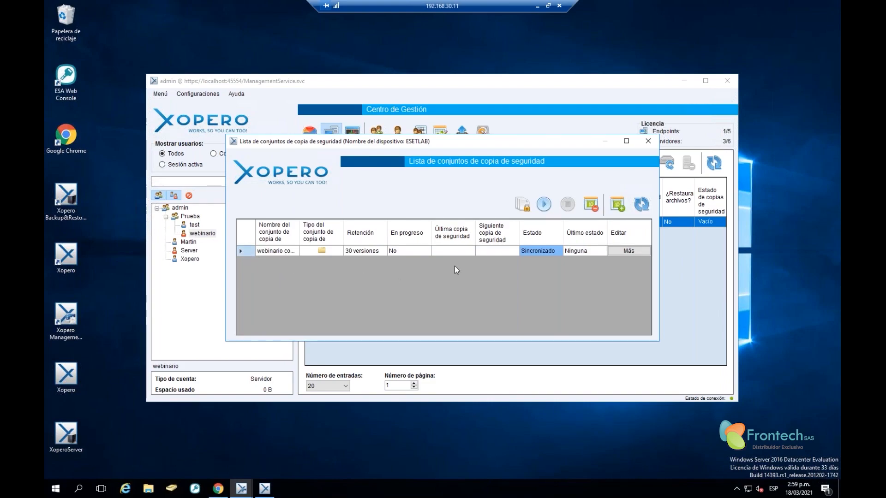
pyautogui.click(545, 205)
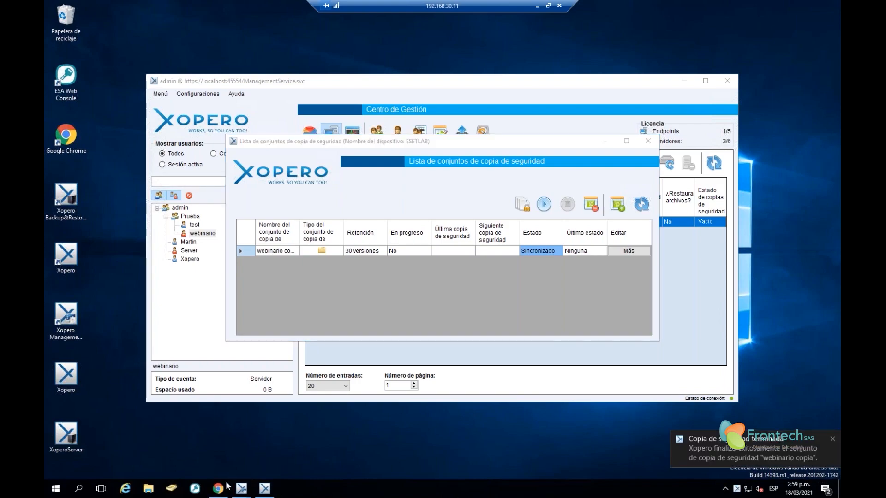
pyautogui.click(264, 488)
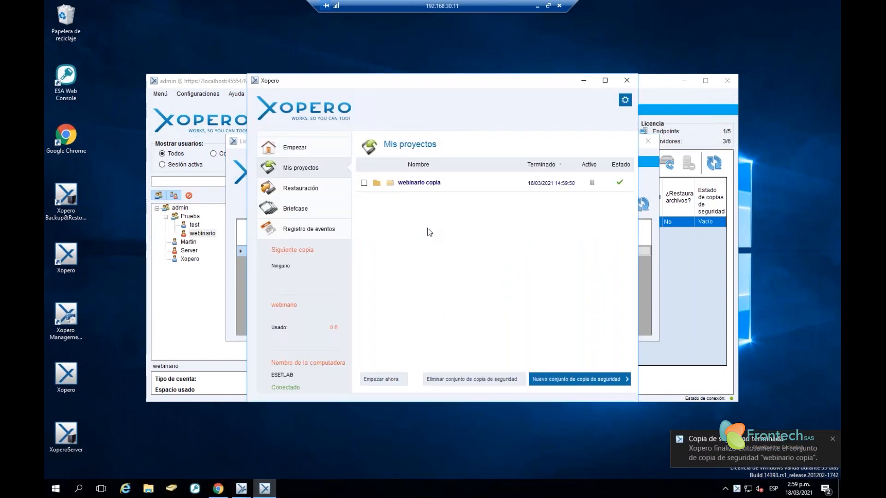
# Check that webinario copia appears as Último completado, then close the Xopero client
pyautogui.click(282, 148)
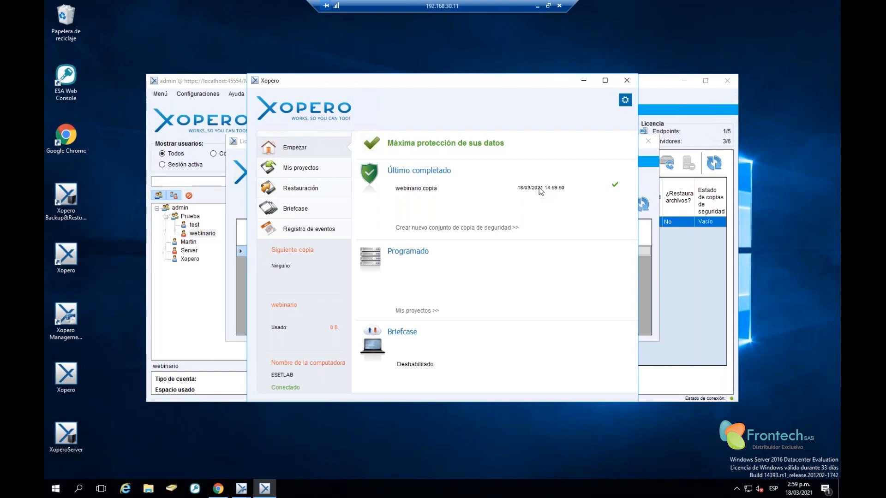
pyautogui.click(629, 82)
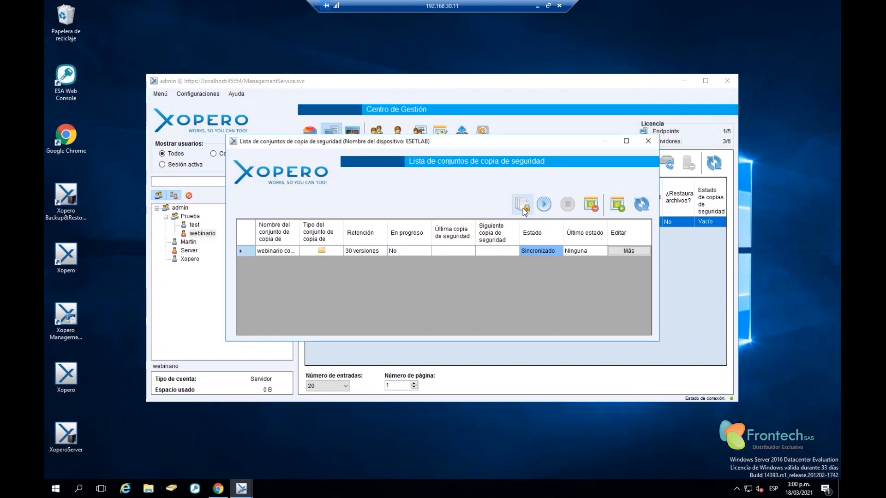
# Review the webinario copia session history, then close it and the backup set list
pyautogui.click(525, 205)
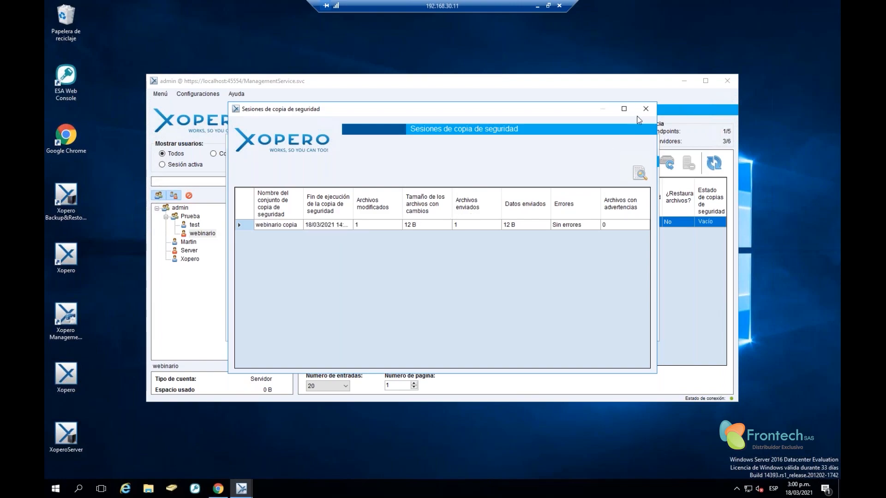
pyautogui.click(645, 109)
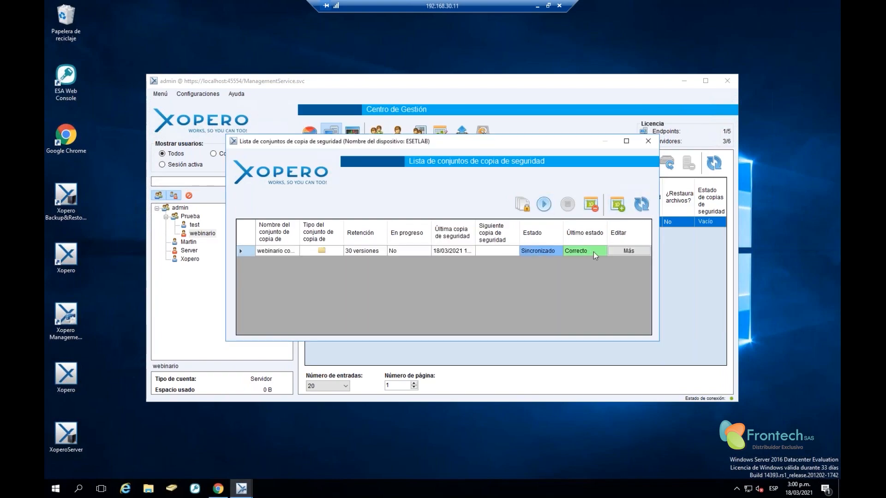
pyautogui.click(648, 141)
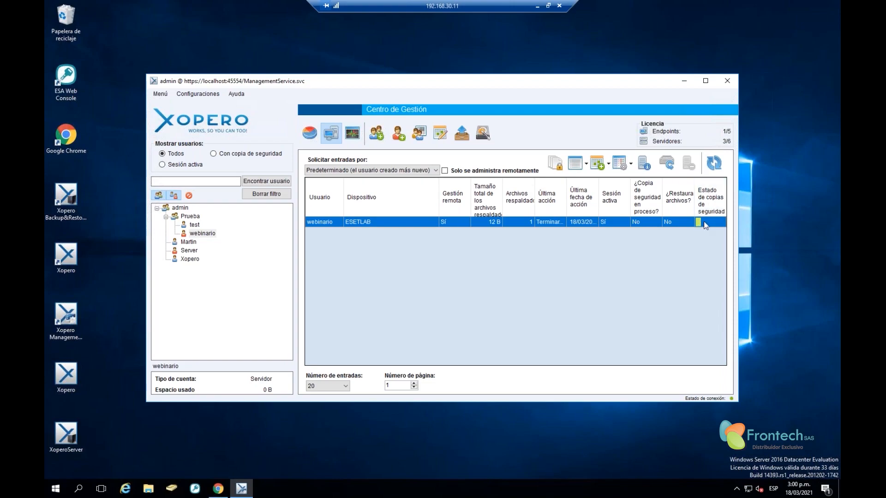
# Restore for ESETLAB from webinario copia, selecting Nuevo documento de texto.txt in C:\ejemplo12
pyautogui.rightClick(364, 225)
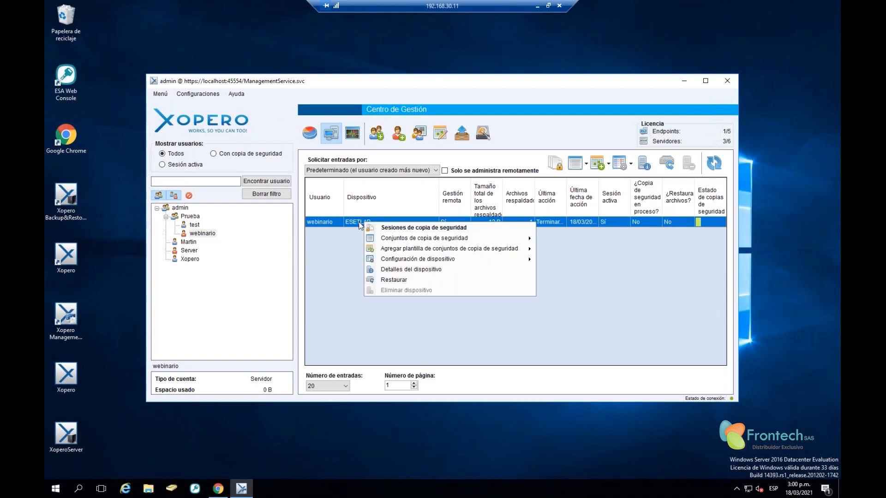
pyautogui.click(393, 280)
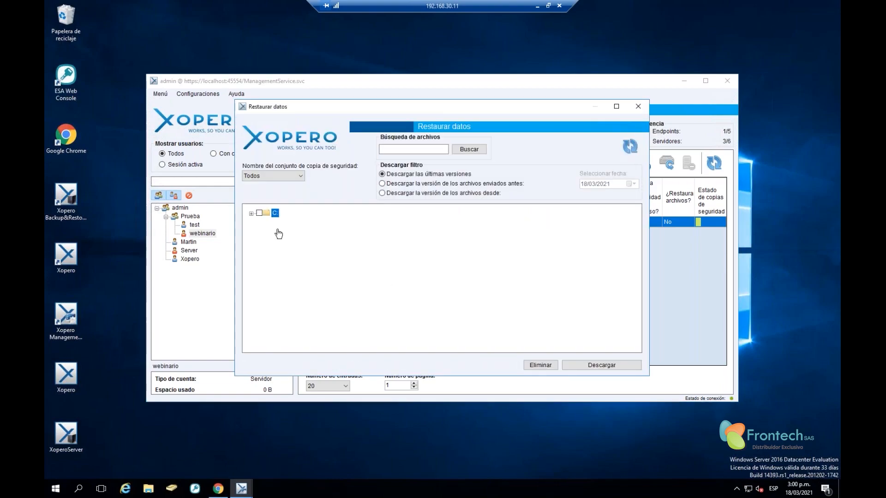
pyautogui.click(298, 174)
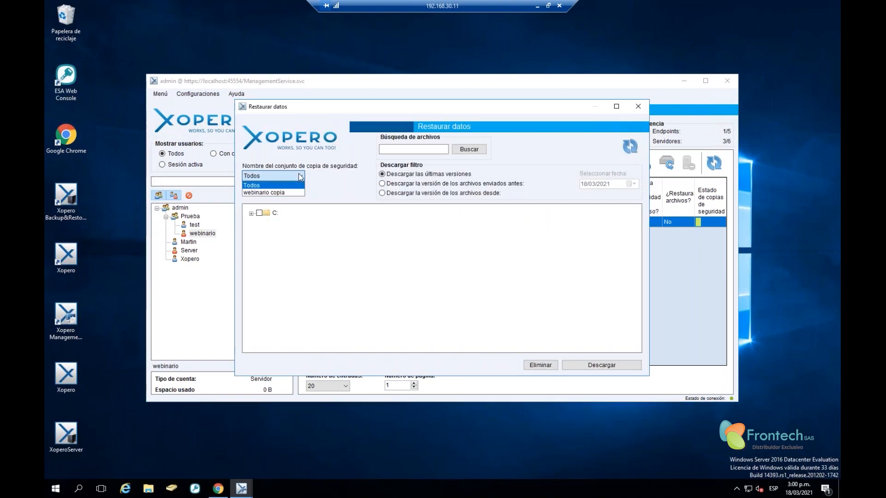
pyautogui.click(264, 193)
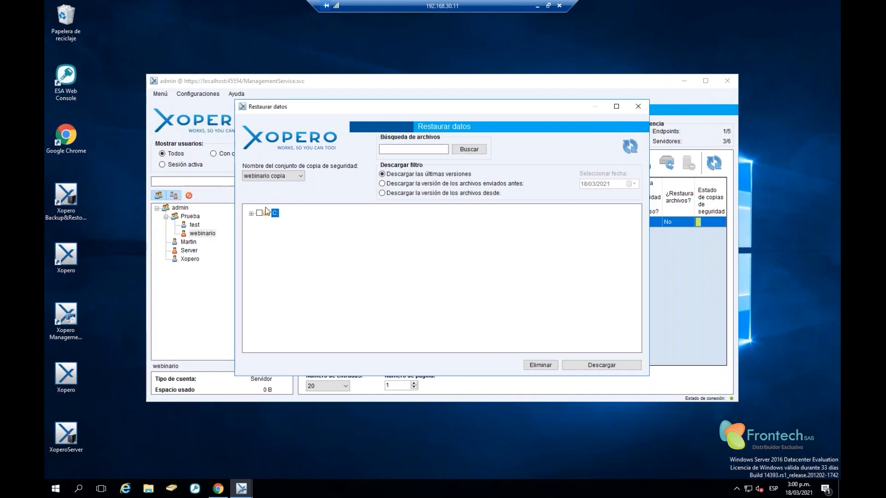
pyautogui.click(251, 213)
pyautogui.click(261, 222)
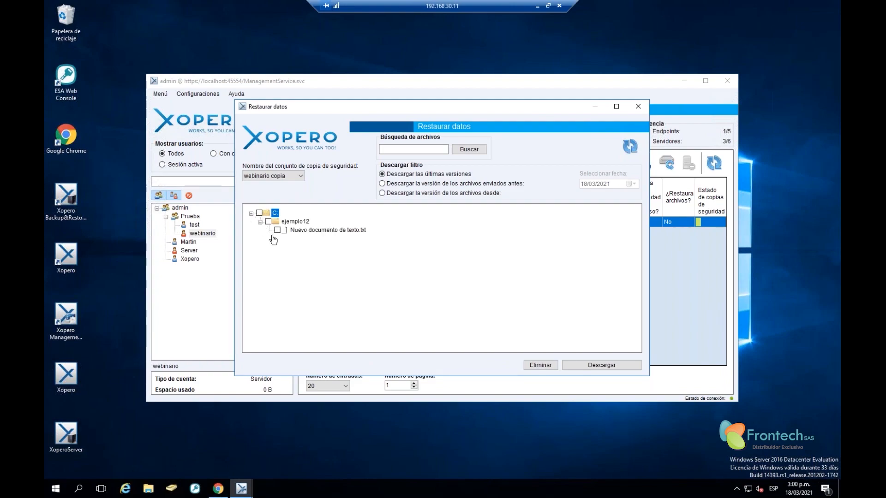
pyautogui.click(295, 230)
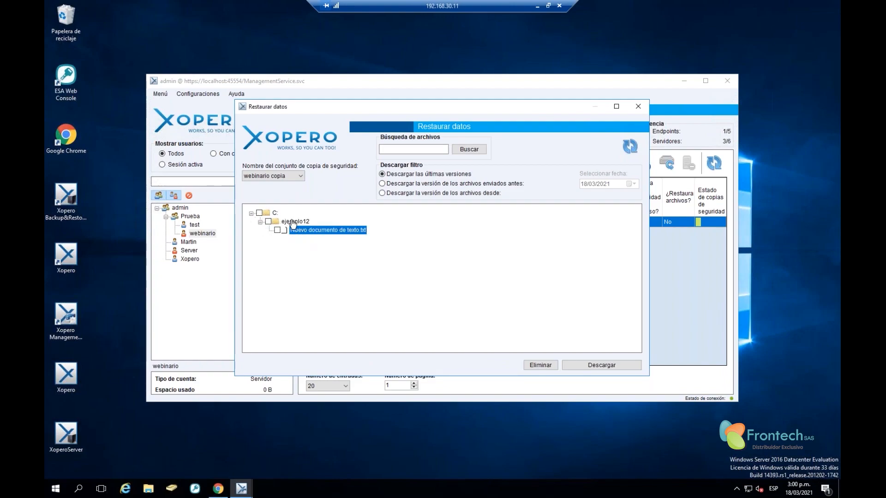
pyautogui.click(294, 221)
pyautogui.click(312, 231)
# Choose the 18/03/2021 14:59 backup point as the version to restore
pyautogui.click(402, 184)
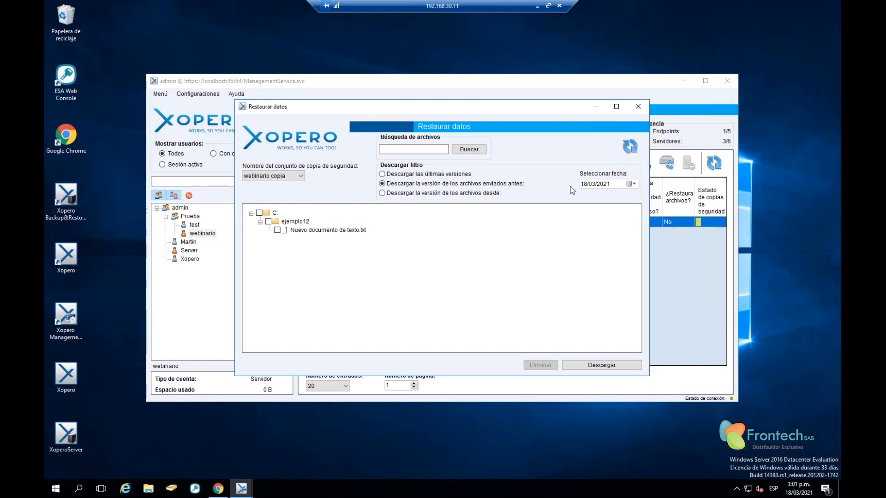
pyautogui.click(630, 184)
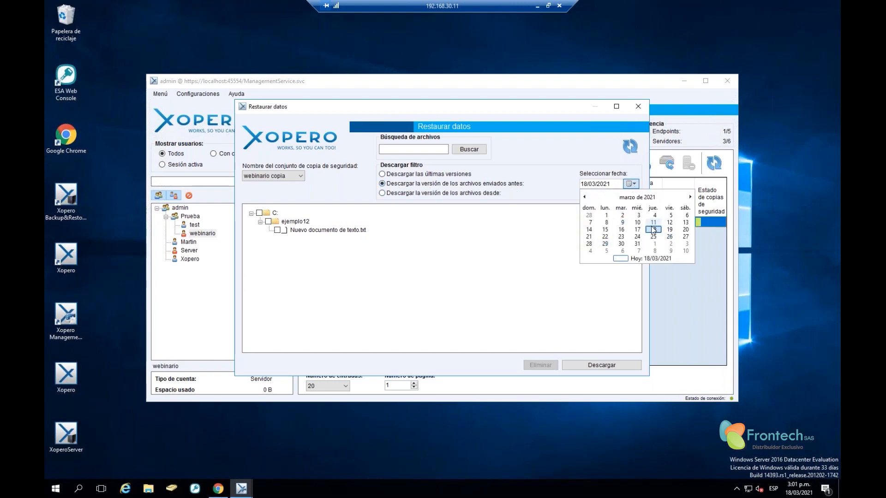
pyautogui.click(503, 243)
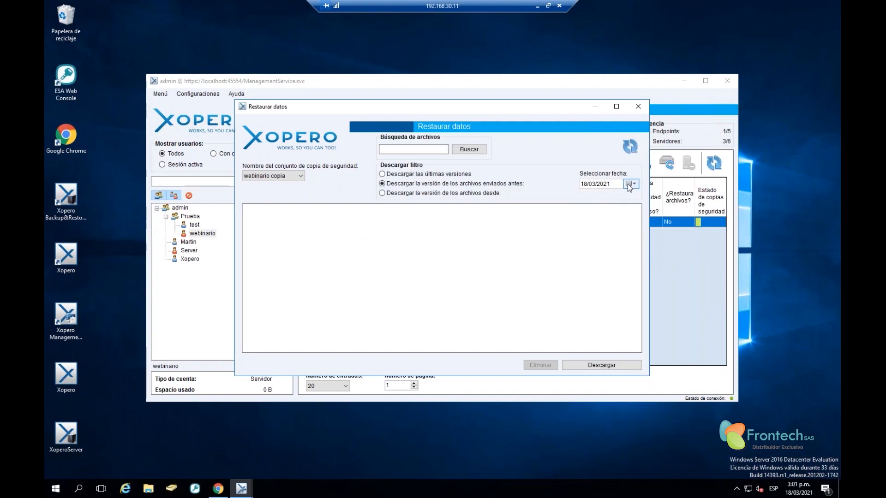
pyautogui.click(411, 194)
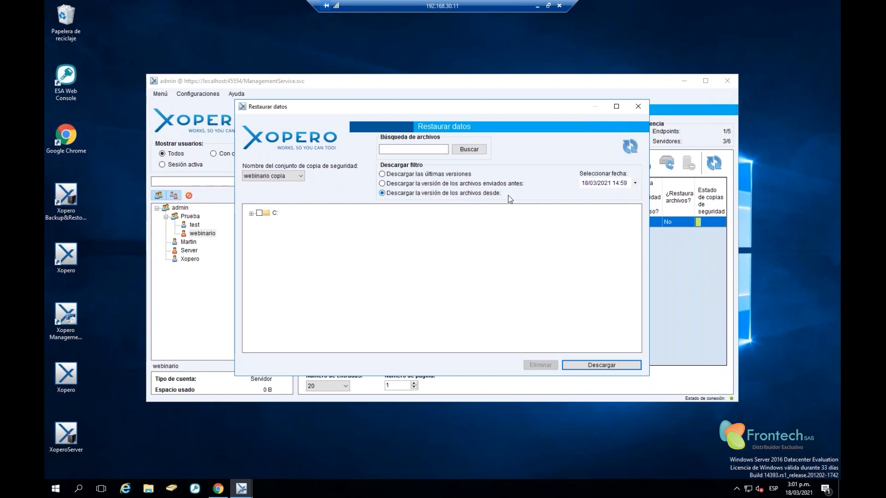
pyautogui.click(602, 187)
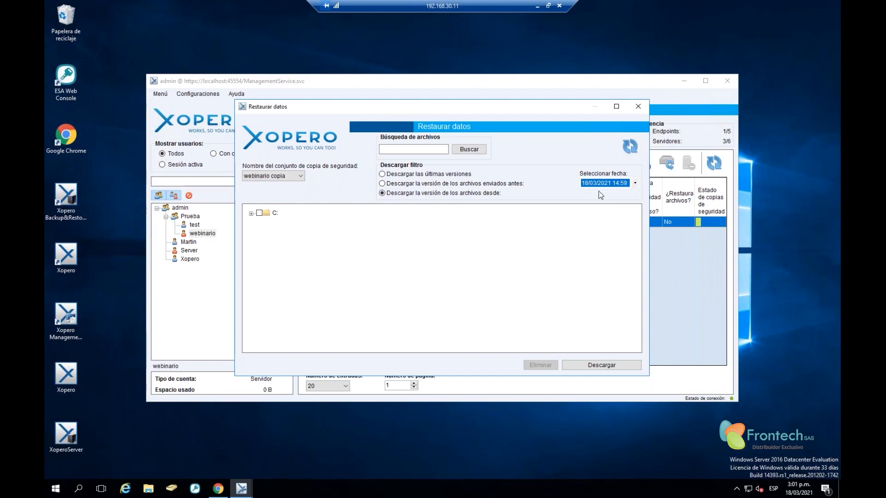
pyautogui.click(635, 184)
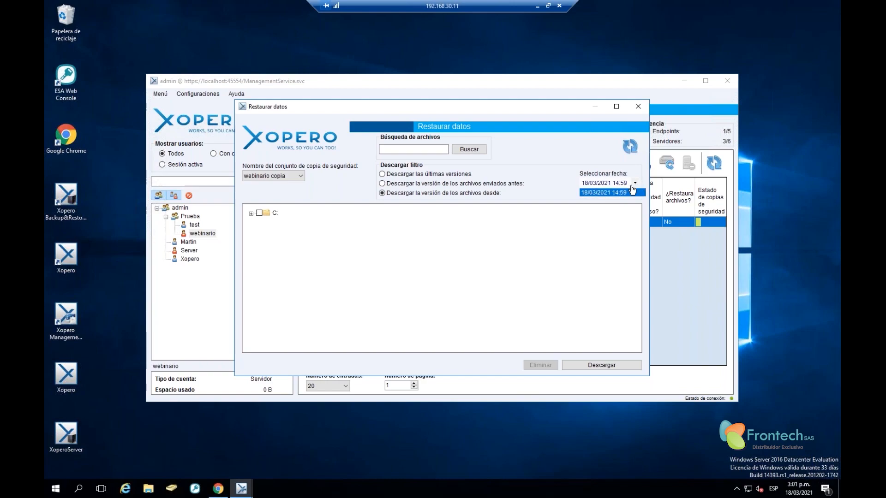
pyautogui.click(601, 187)
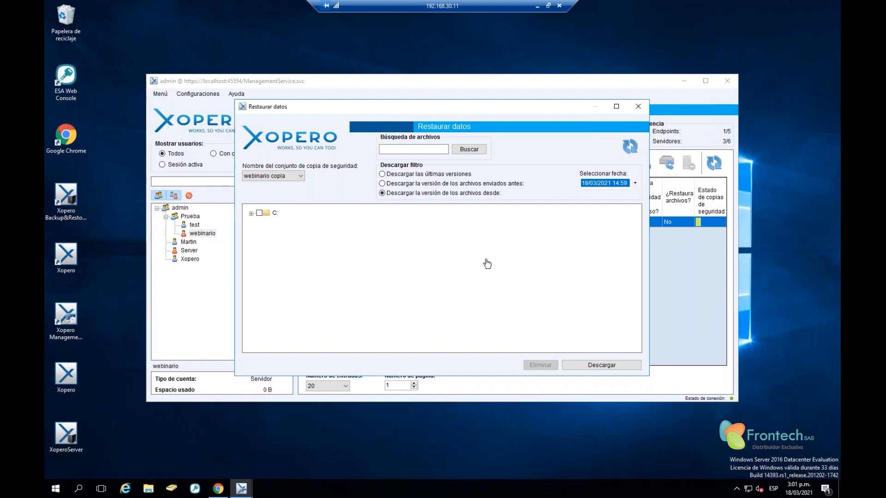
# Leave only Nuevo documento de texto.txt in C:\ejemplo12 checked, with drive and folder unticked
pyautogui.click(260, 213)
pyautogui.click(251, 214)
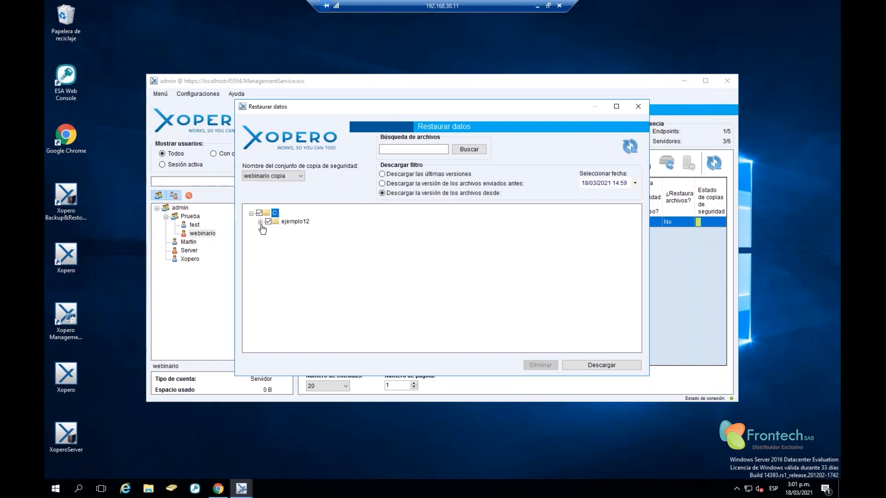
pyautogui.click(261, 222)
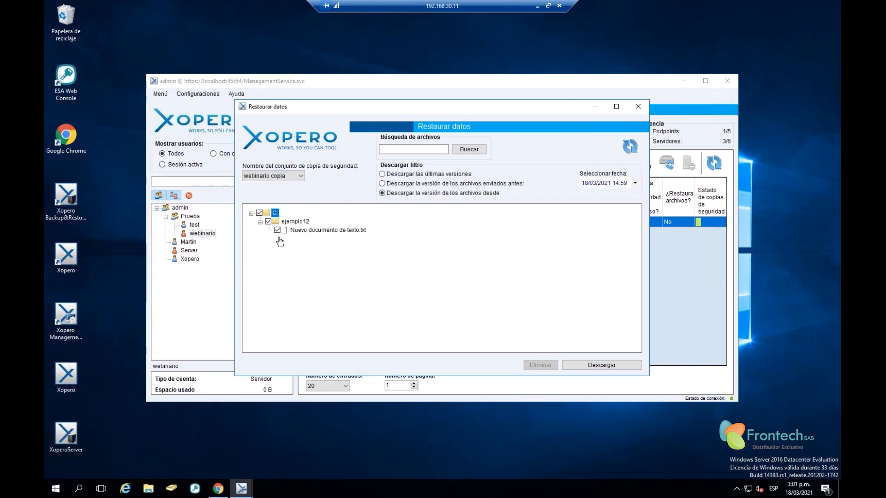
pyautogui.click(259, 213)
# Direct the restore to the user computer ESETLAB
pyautogui.click(613, 365)
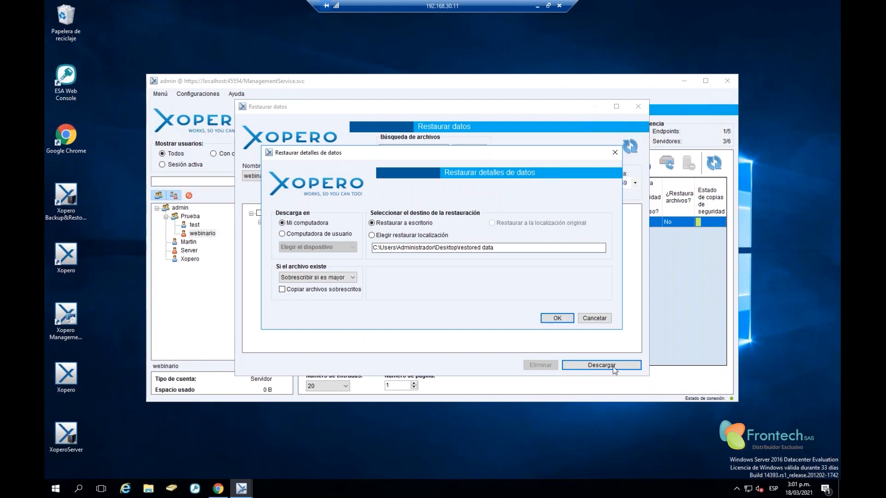
pyautogui.click(302, 225)
pyautogui.click(302, 233)
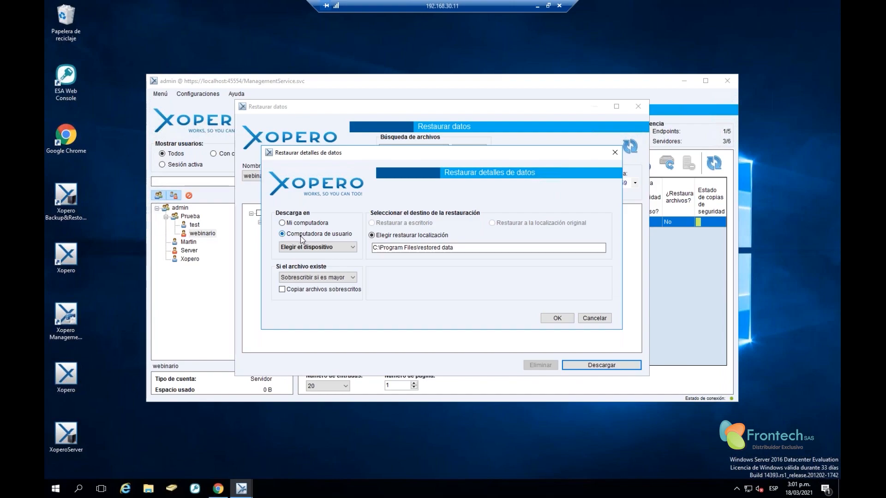
pyautogui.click(330, 247)
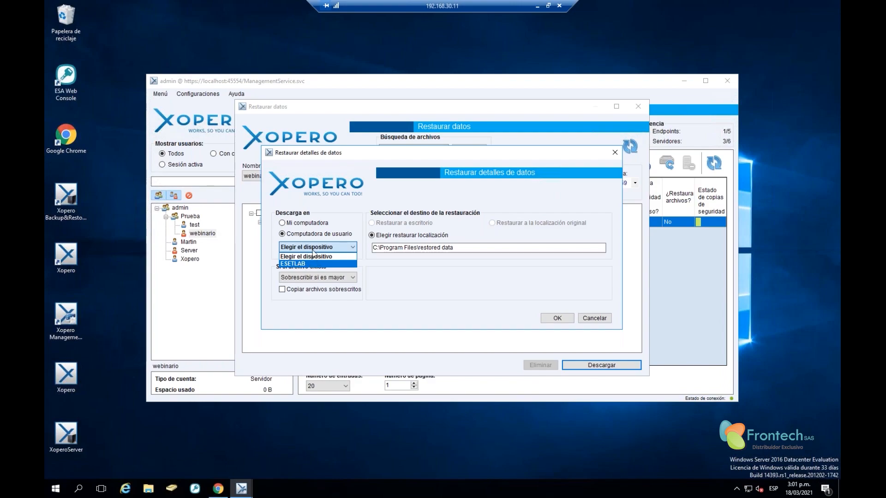
pyautogui.click(299, 265)
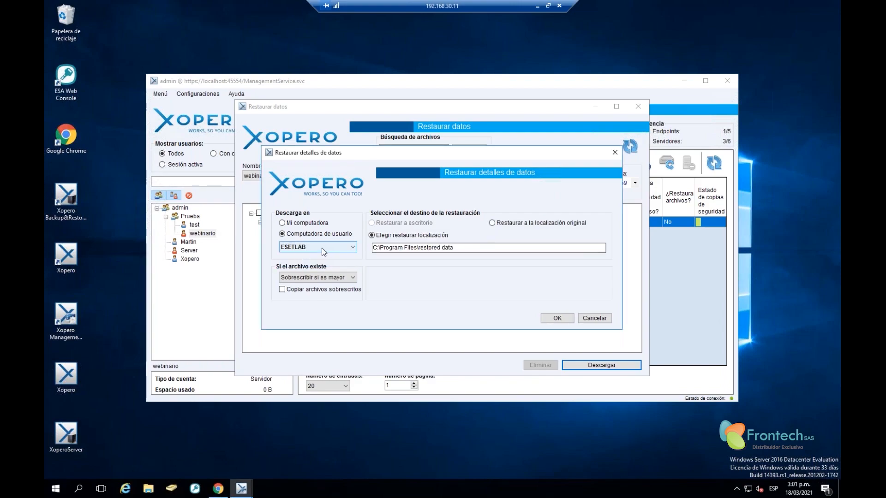
# Set C:\ as the restore location, run the restore and dismiss the completion notice
pyautogui.moveTo(481, 248); pyautogui.dragTo(364, 248)
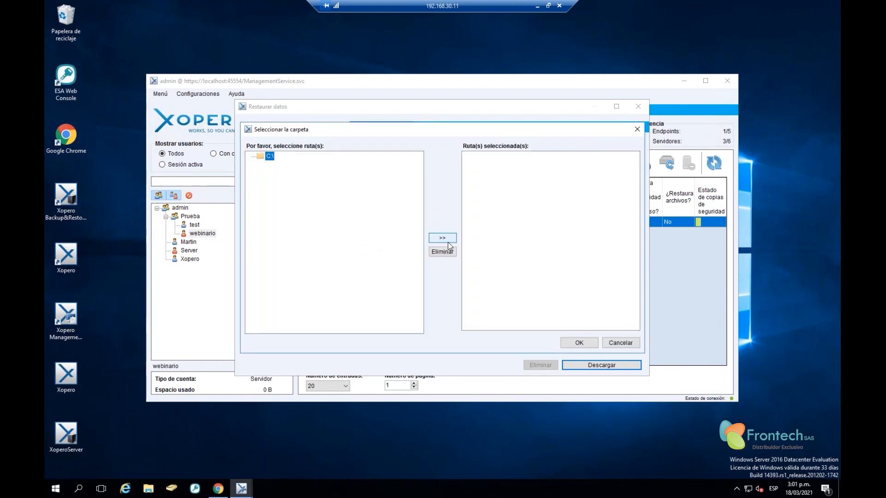
pyautogui.doubleClick(270, 156)
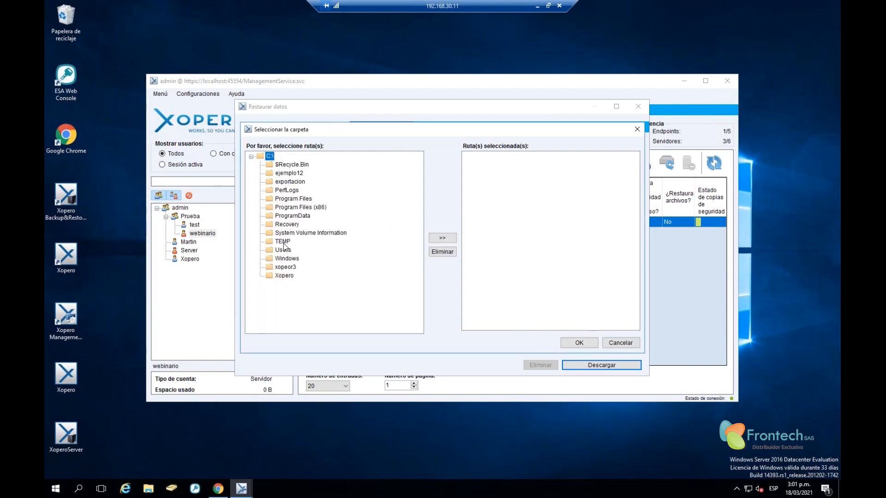
pyautogui.click(284, 250)
pyautogui.doubleClick(269, 158)
pyautogui.click(435, 237)
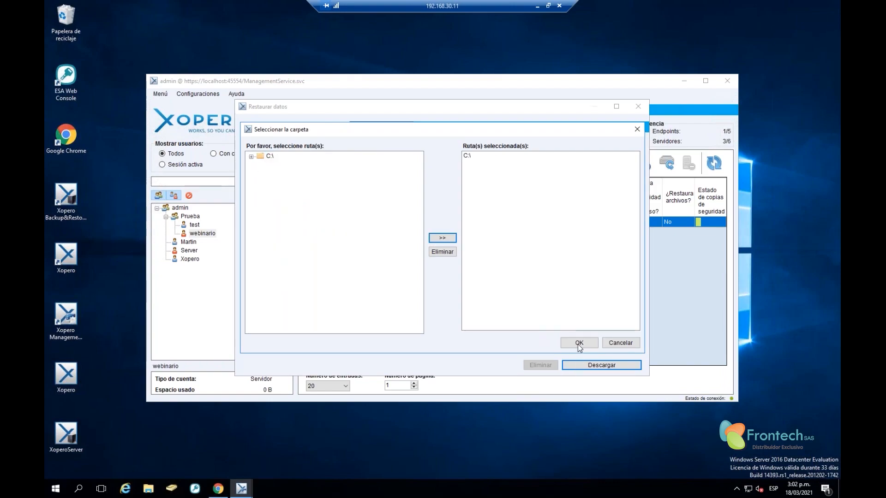
pyautogui.click(579, 344)
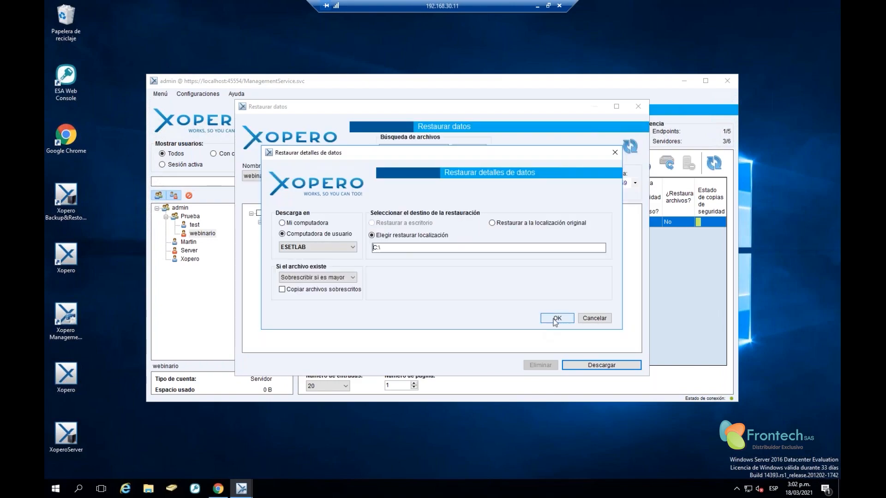
pyautogui.click(557, 319)
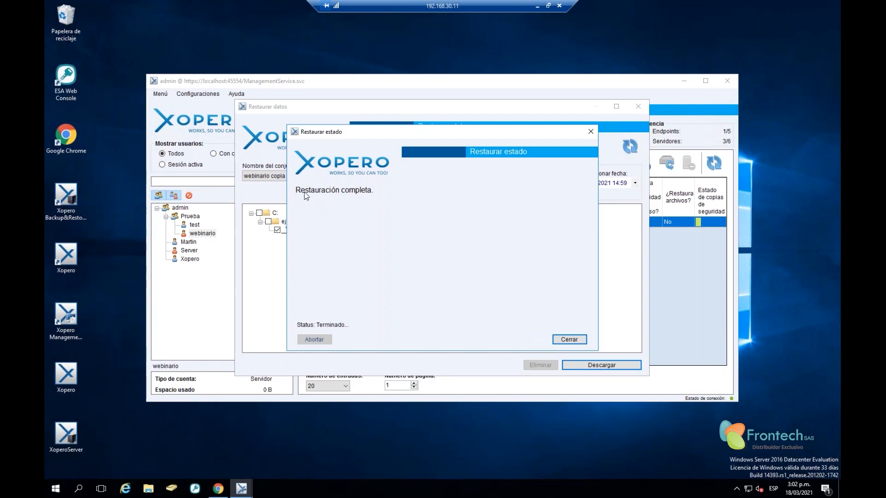
pyautogui.click(572, 339)
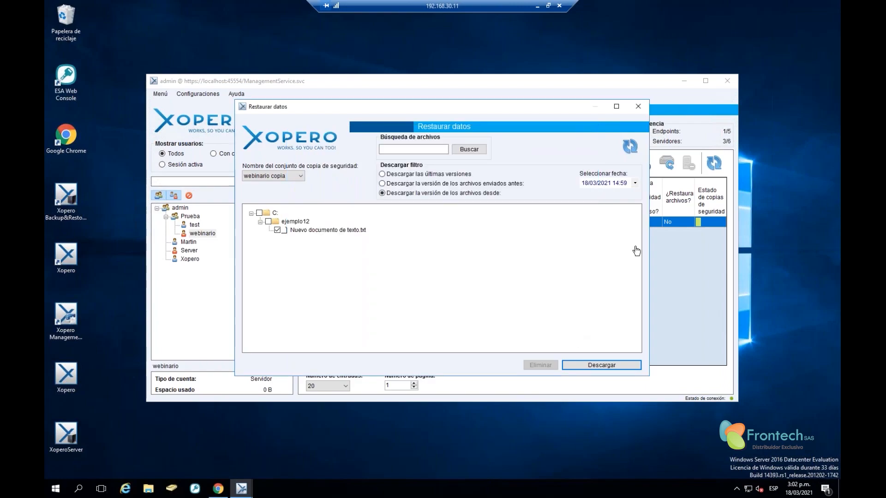
# Close Restaurar datos and browse to Disco local (C:) in File Explorer
pyautogui.click(640, 106)
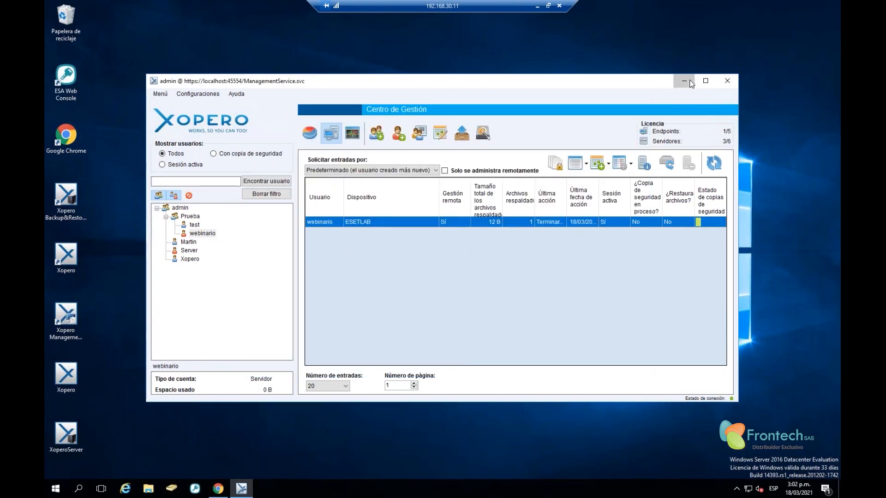
pyautogui.click(690, 82)
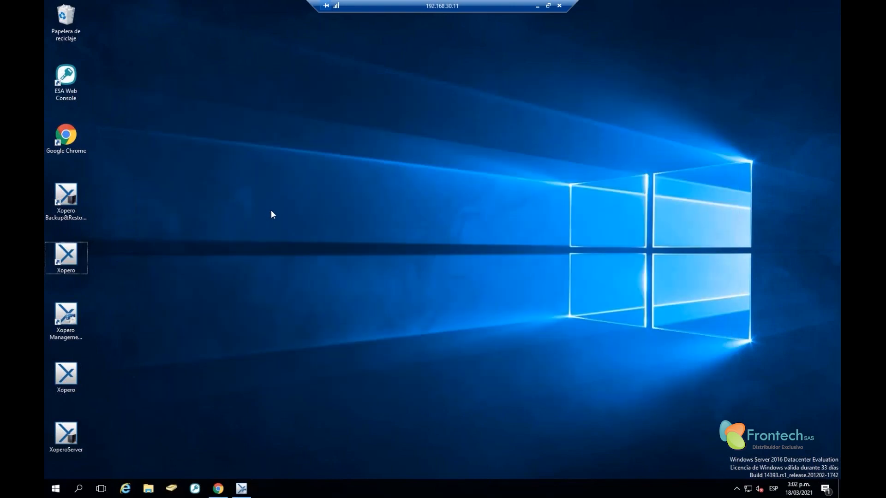
pyautogui.press('super+e')
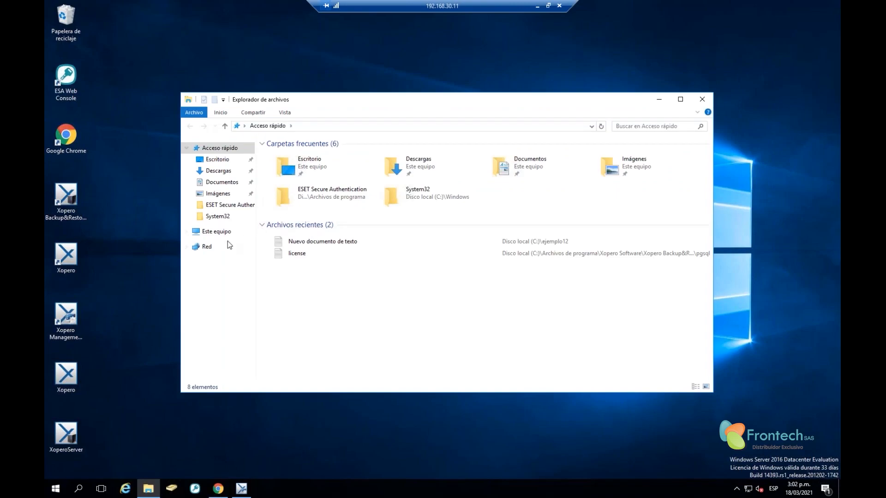
pyautogui.click(215, 232)
pyautogui.doubleClick(295, 243)
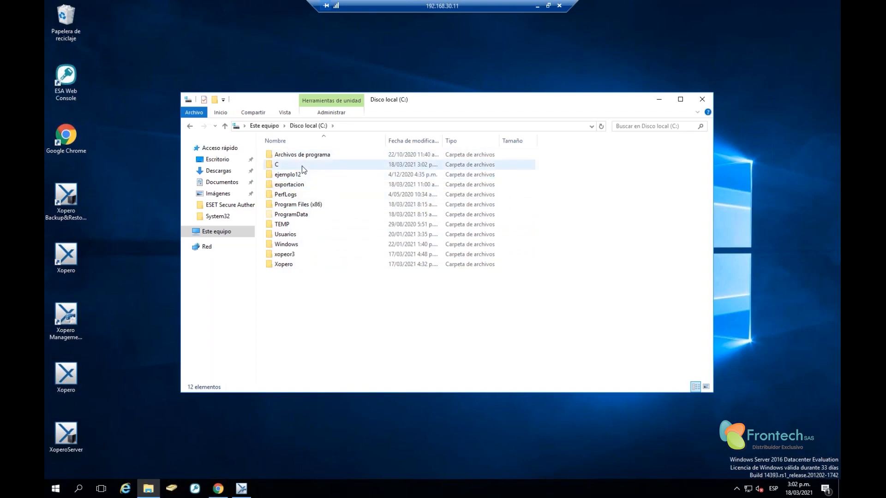
# Confirm the new folder C holds the restored ejemplo12, then return to Xopero
pyautogui.click(285, 165)
pyautogui.doubleClick(284, 164)
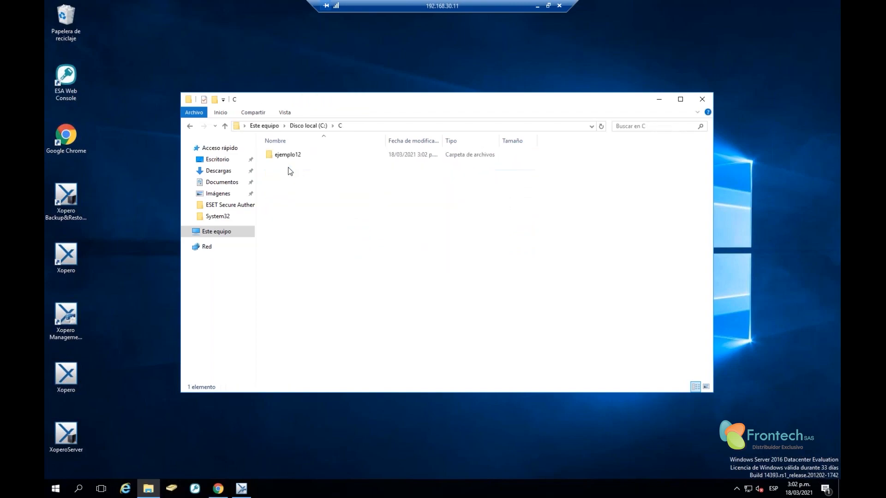
pyautogui.click(289, 157)
pyautogui.hotkey('alt', 'Left')
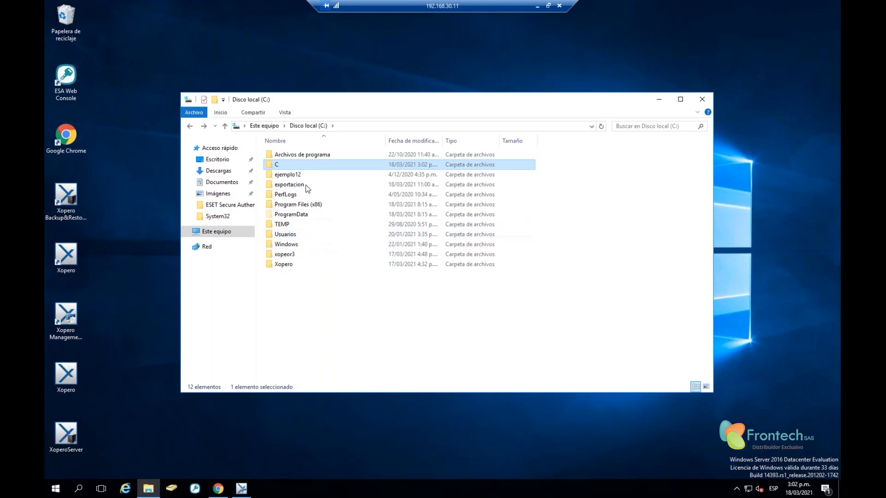
pyautogui.click(295, 156)
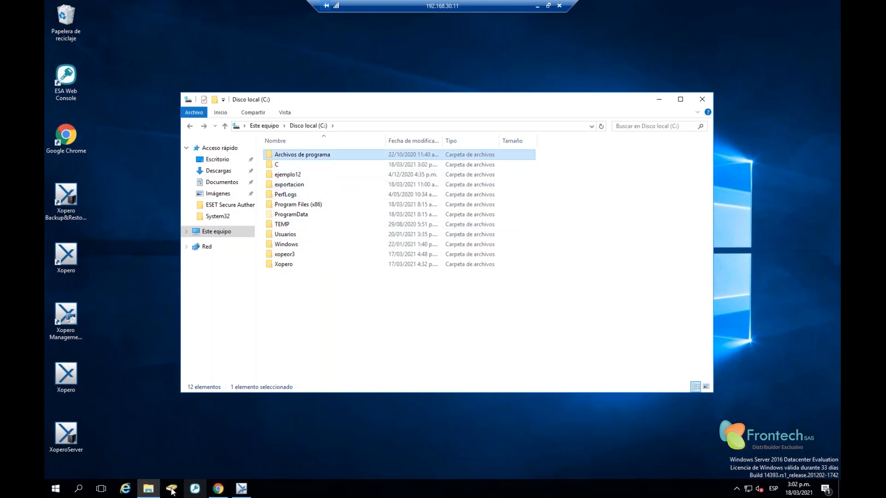
pyautogui.click(241, 488)
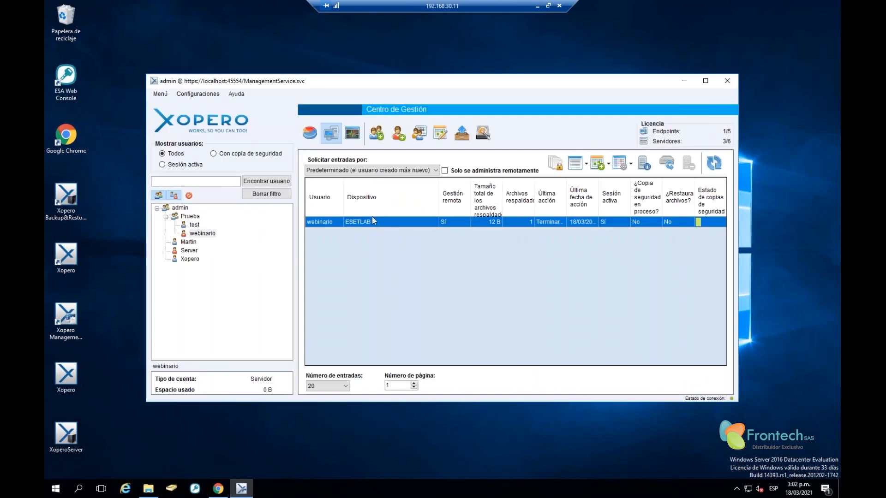
# View the ESETLAB device details from its context menu, then close them
pyautogui.rightClick(353, 223)
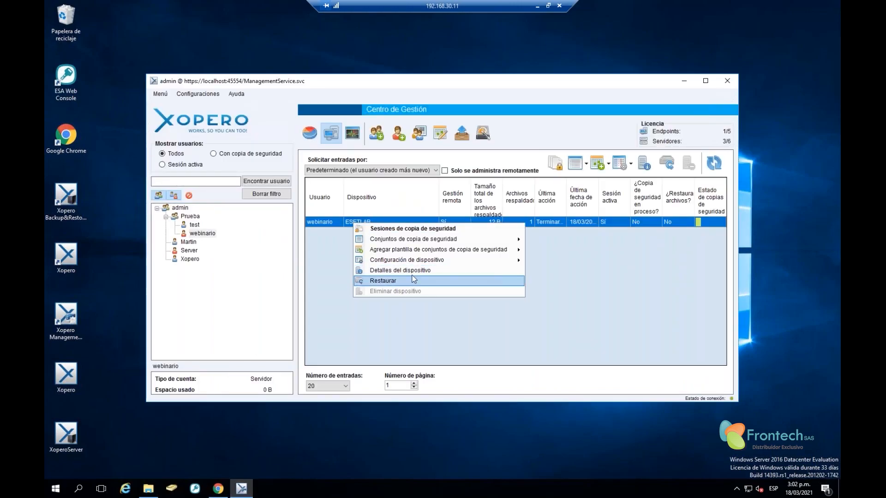
pyautogui.click(330, 262)
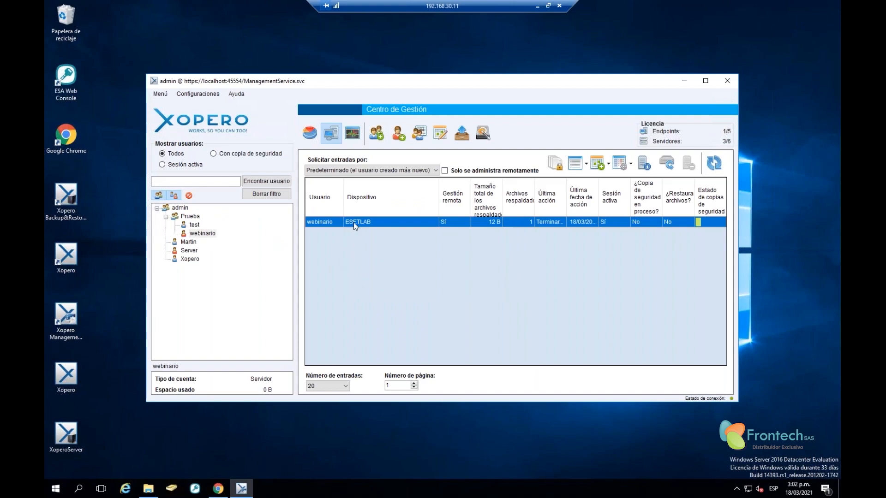
pyautogui.rightClick(353, 222)
pyautogui.click(337, 253)
pyautogui.rightClick(368, 222)
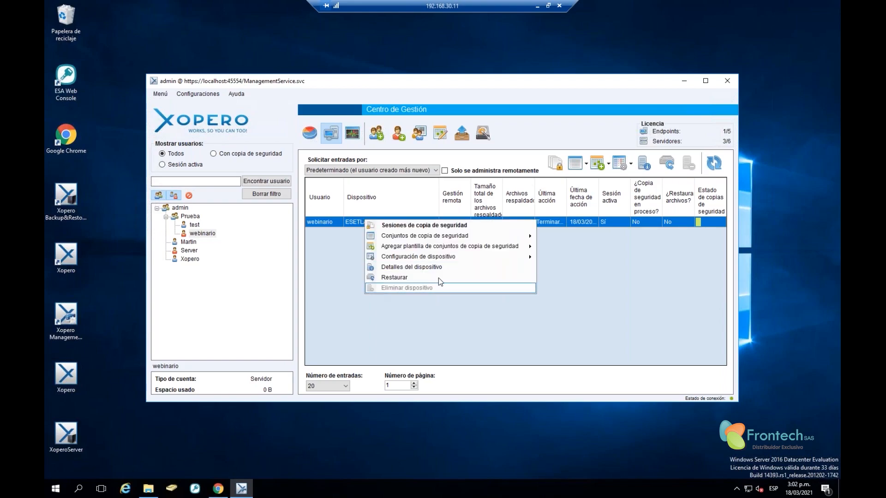
pyautogui.click(391, 267)
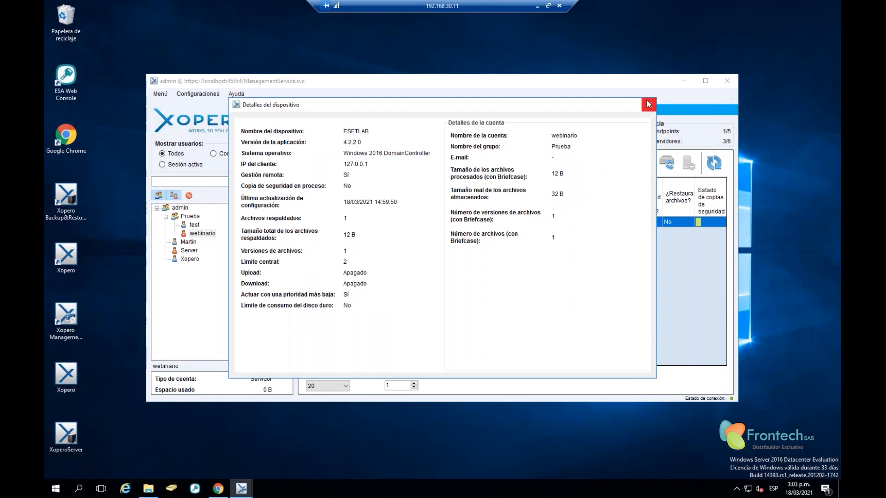
pyautogui.click(649, 104)
# Look at ESETLAB's performance settings and close them without saving
pyautogui.rightClick(365, 225)
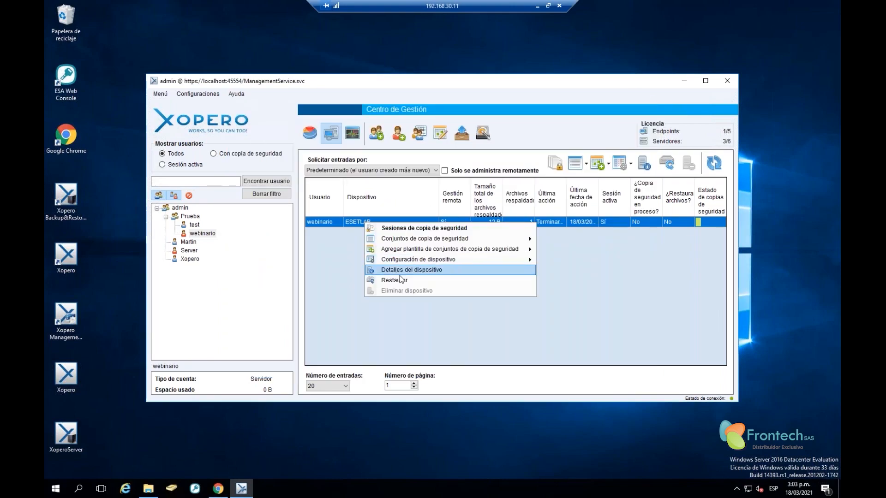
pyautogui.moveTo(405, 264)
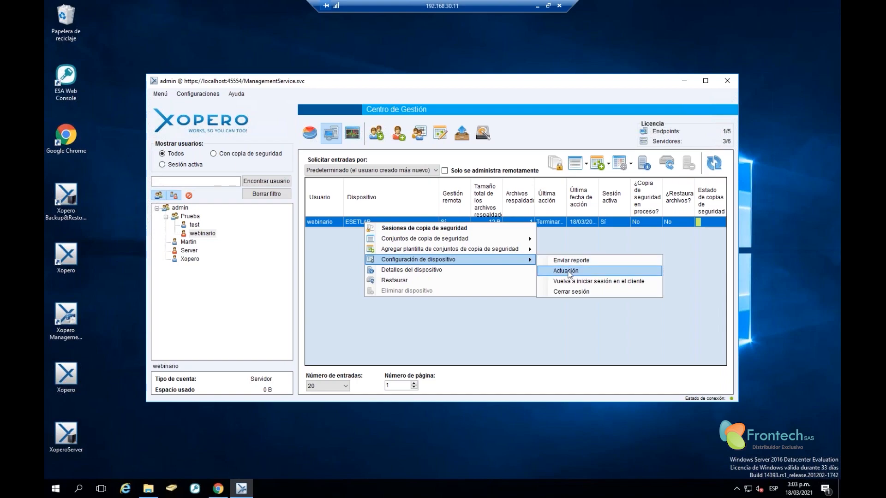
pyautogui.click(569, 274)
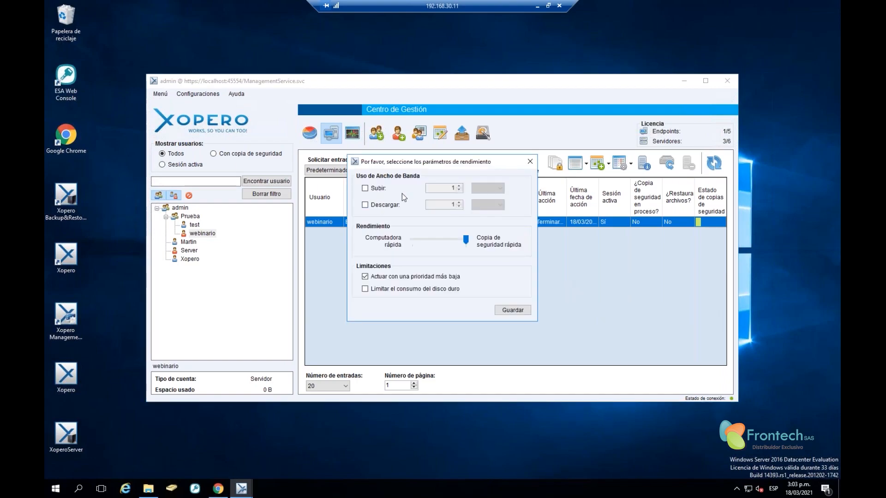
pyautogui.click(529, 162)
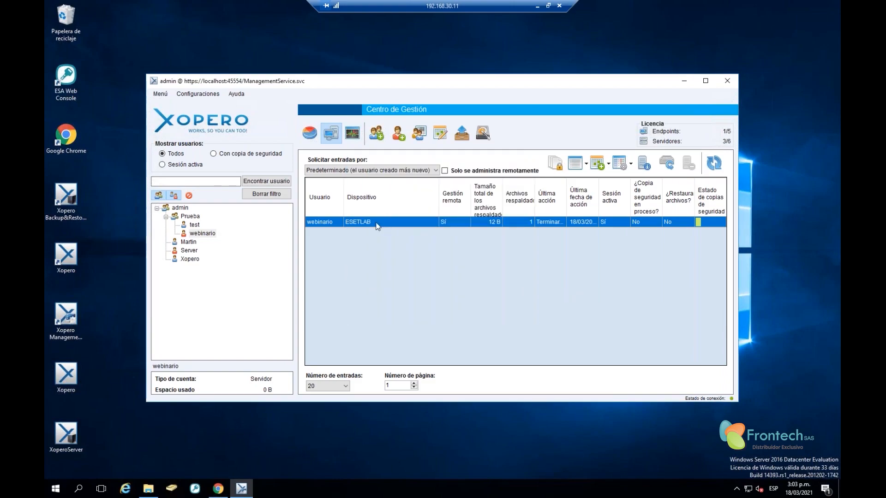
# Inspect the IP and Contraseña fields in the client re-login prompt, then close it unsigned
pyautogui.rightClick(377, 223)
pyautogui.moveTo(438, 259)
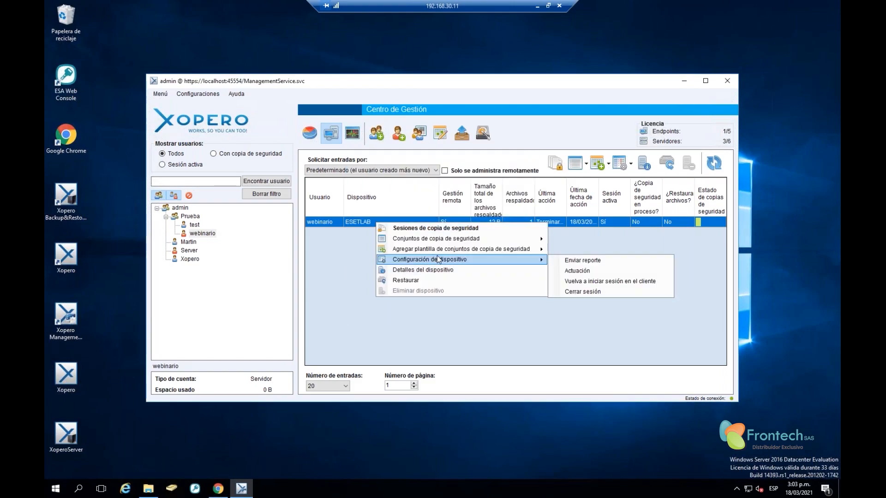
pyautogui.click(591, 283)
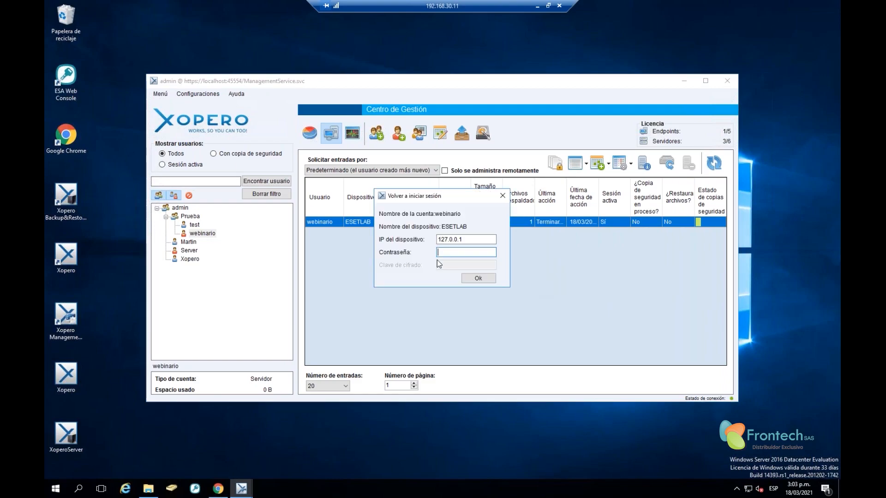
pyautogui.doubleClick(467, 239)
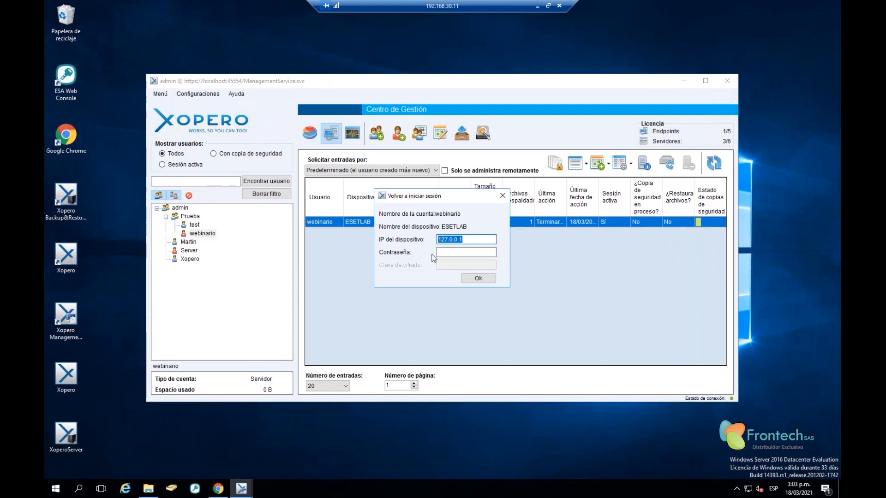
pyautogui.click(450, 252)
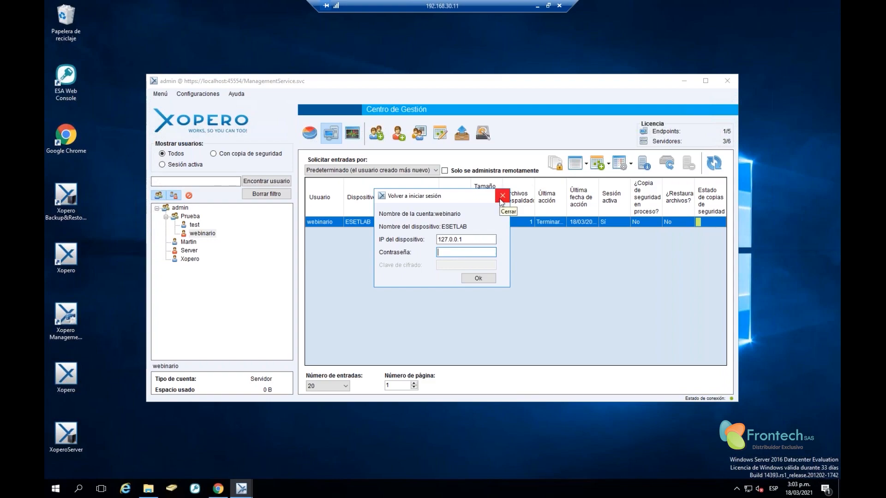
pyautogui.click(501, 200)
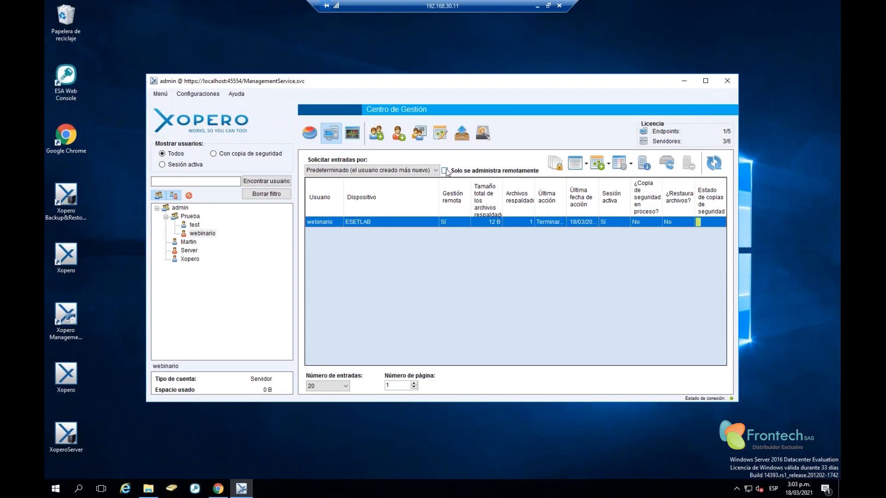
# Filter to 'Solo se administra remotamente' devices and open webinario's user permissions
pyautogui.click(444, 171)
pyautogui.rightClick(199, 234)
pyautogui.click(199, 234)
pyautogui.rightClick(201, 231)
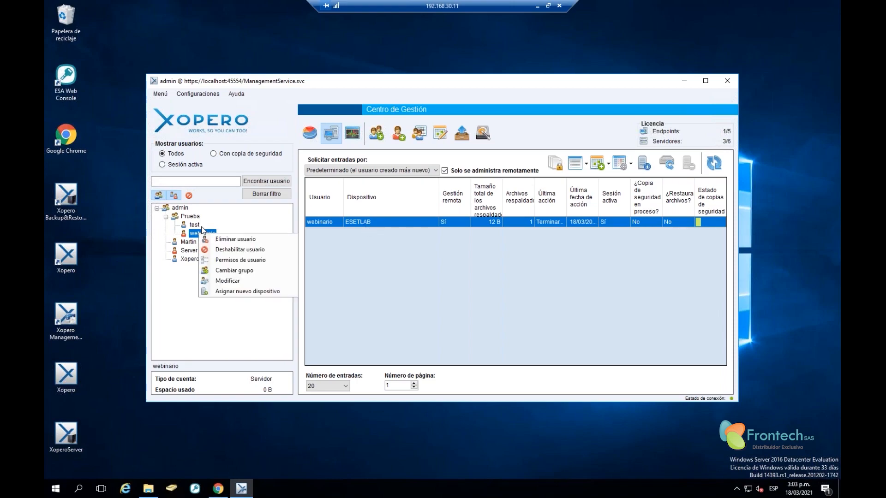
pyautogui.click(239, 261)
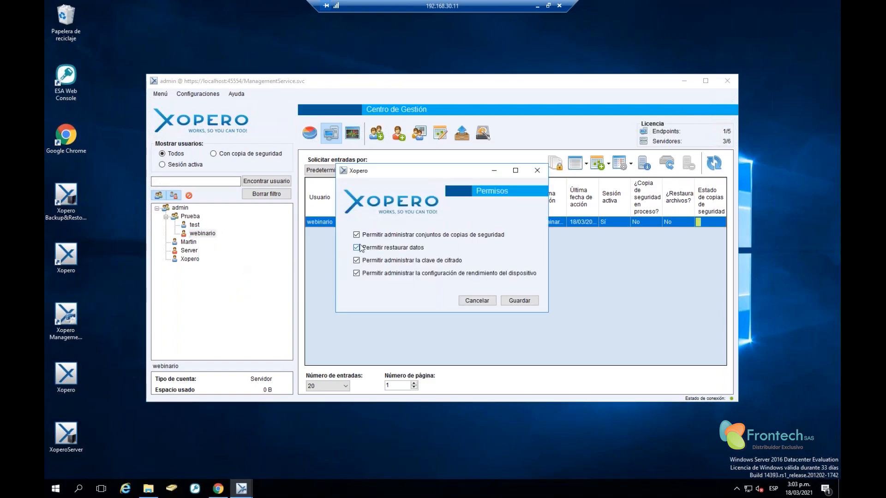
# Revoke webinario's four permissions, save, and list all devices under admin
pyautogui.click(357, 235)
pyautogui.click(357, 248)
pyautogui.click(357, 260)
pyautogui.click(356, 273)
pyautogui.click(528, 302)
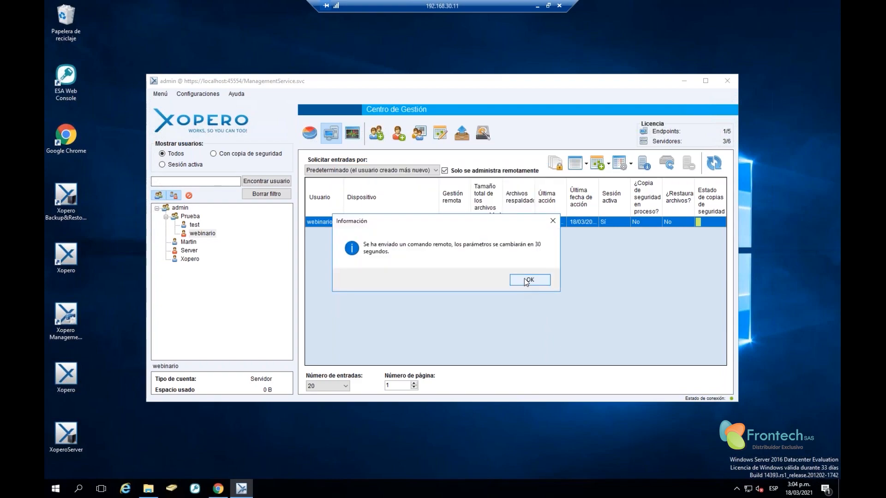
pyautogui.click(528, 279)
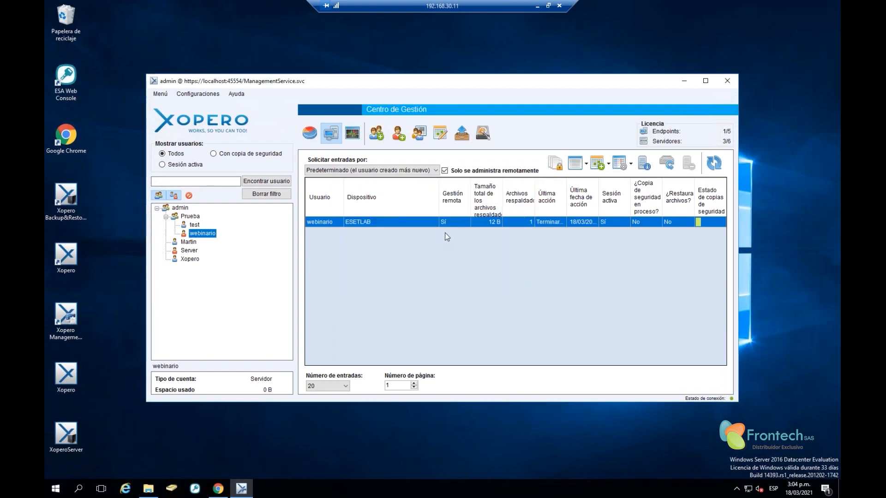
pyautogui.click(367, 226)
pyautogui.click(179, 209)
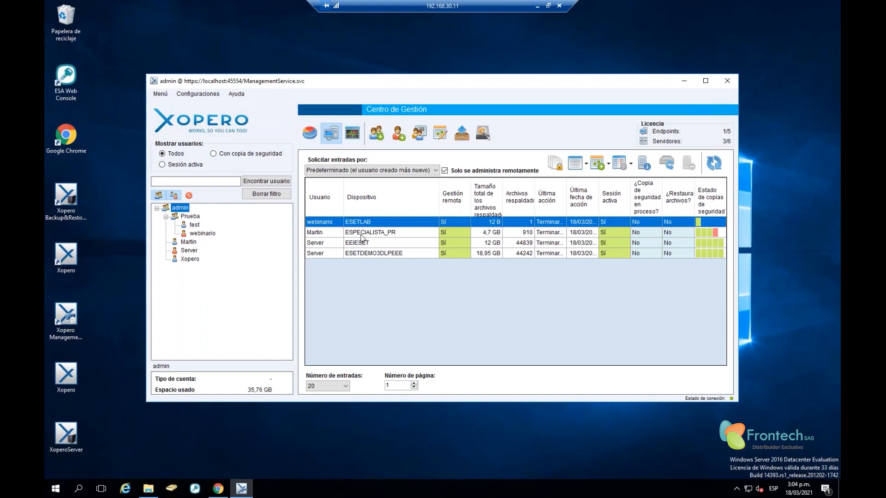
pyautogui.keyDown('shift'); pyautogui.click(364, 252); pyautogui.keyUp('shift')
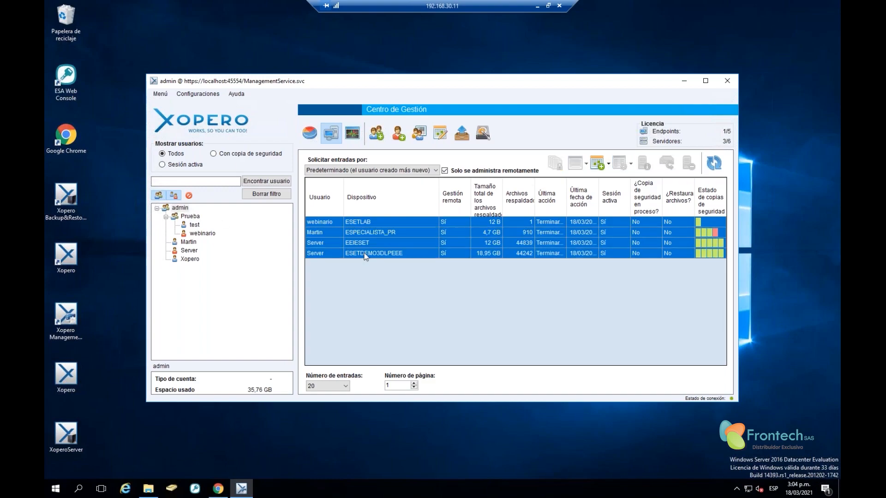
pyautogui.rightClick(364, 252)
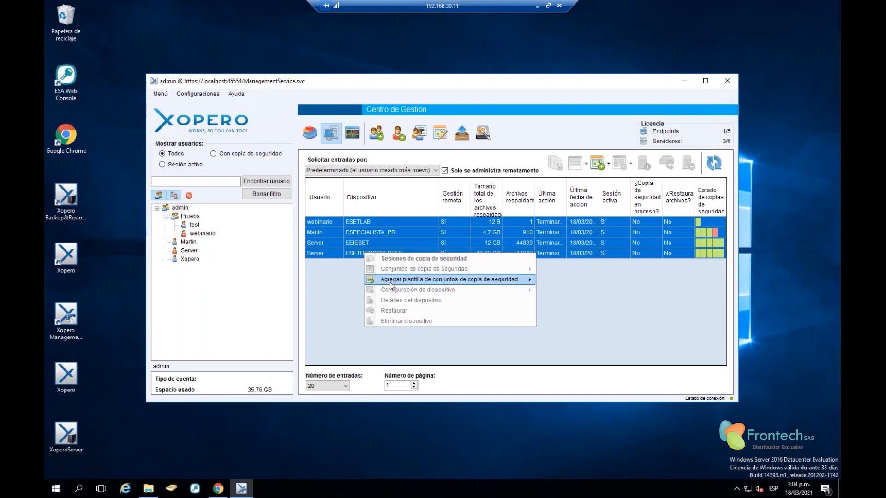
pyautogui.moveTo(389, 282)
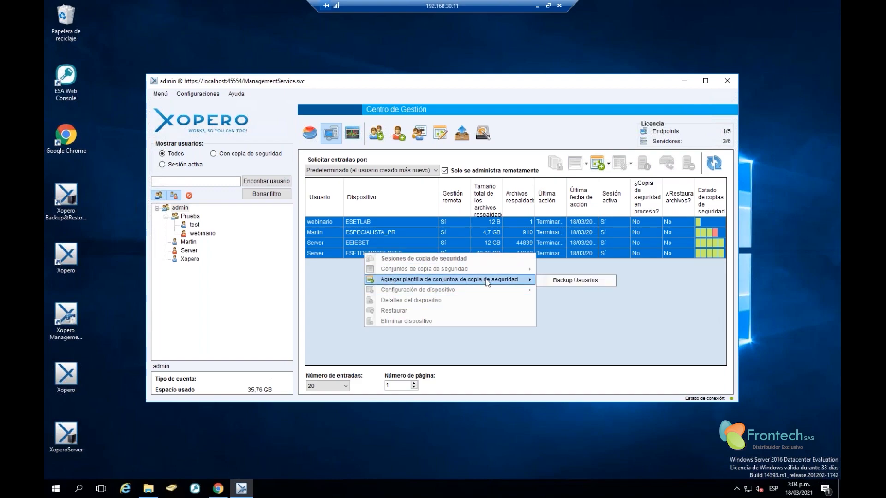
pyautogui.click(338, 268)
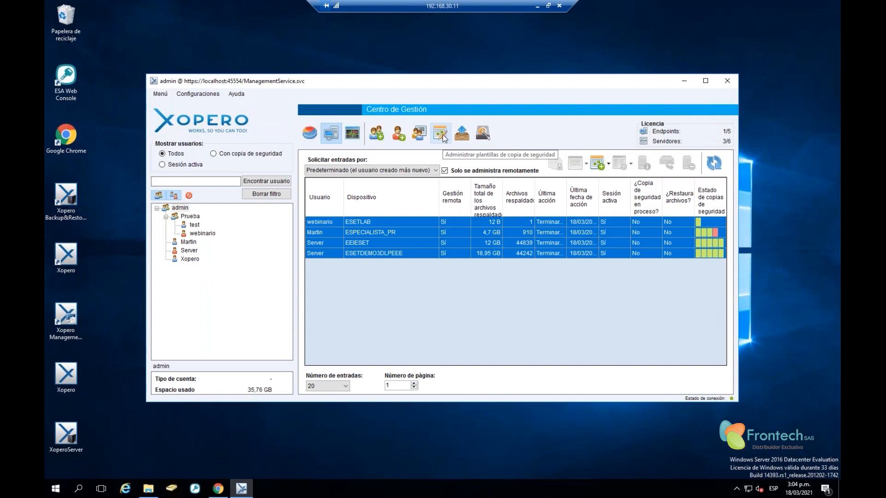
pyautogui.rightClick(341, 244)
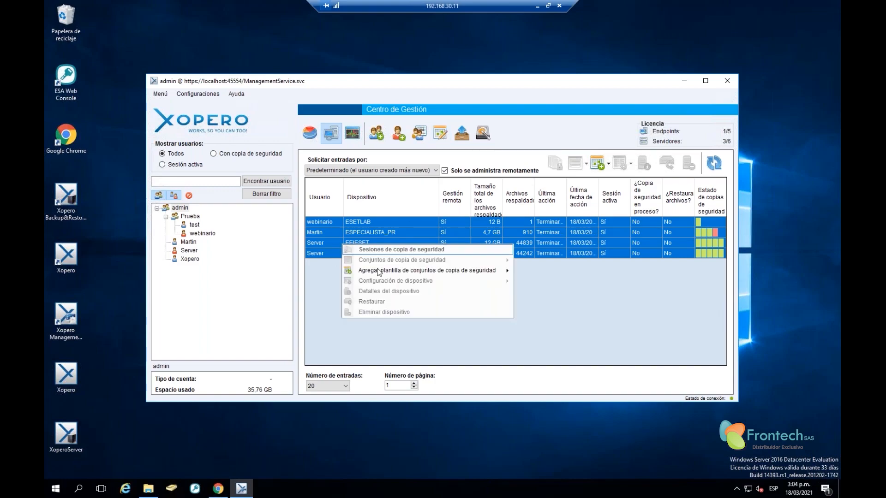
pyautogui.moveTo(378, 272)
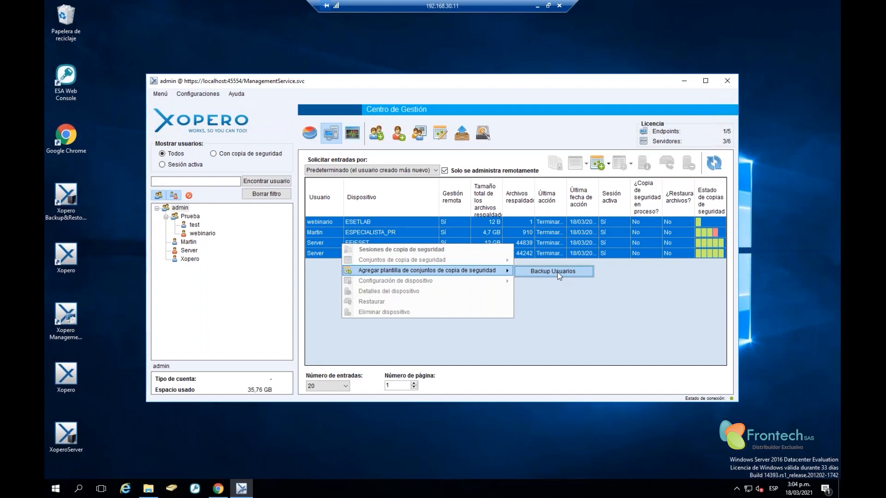
pyautogui.click(632, 268)
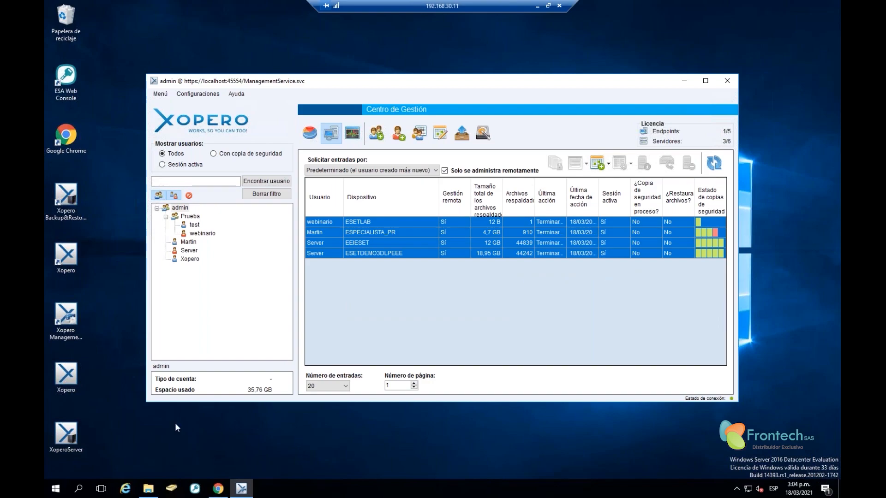
pyautogui.click(737, 488)
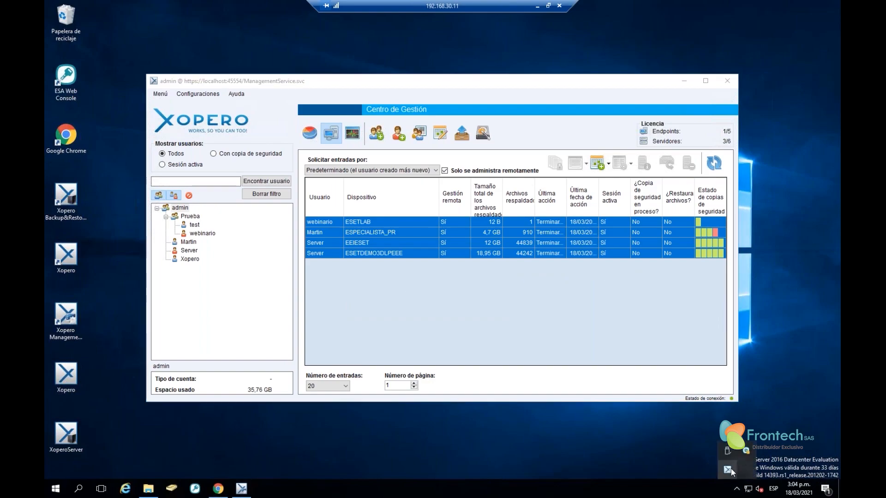
pyautogui.click(730, 469)
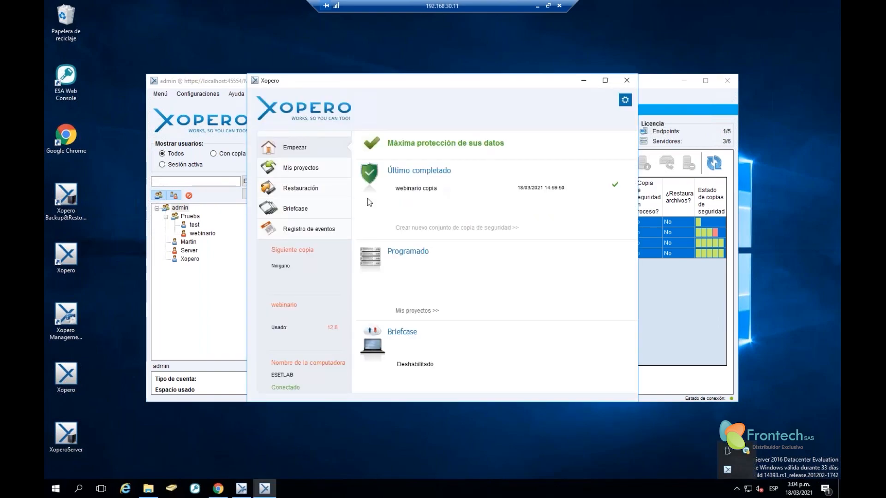
pyautogui.click(310, 167)
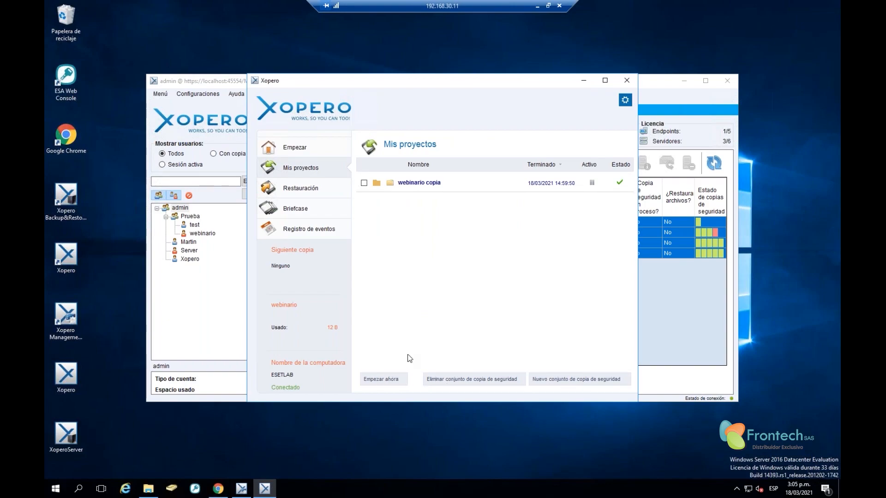
pyautogui.click(627, 80)
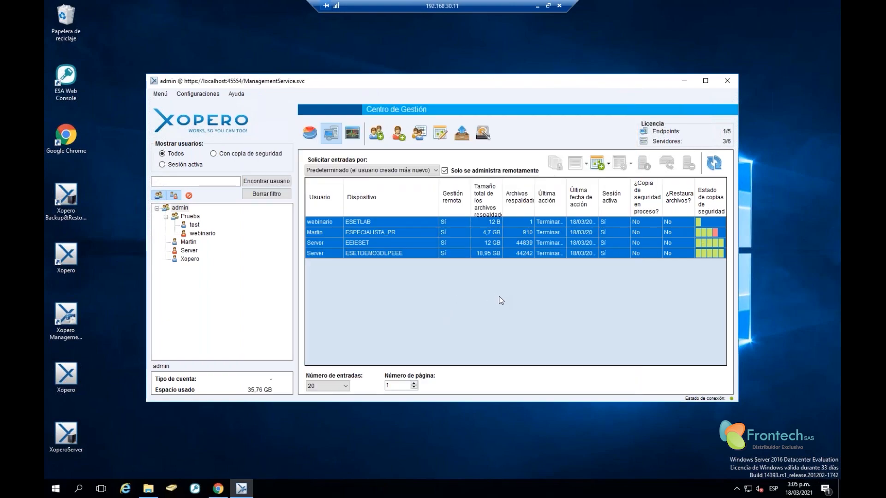
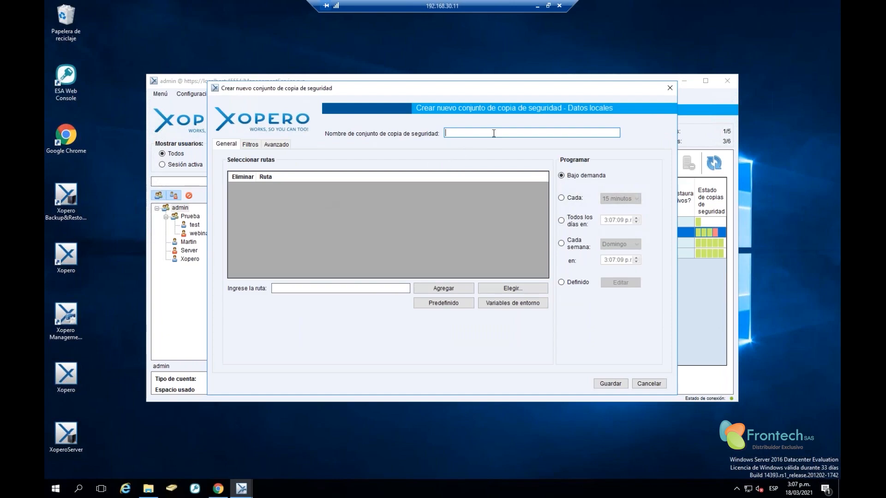
# Name the new backup set dgsdgsdf and check its full-version interval of 7 under Avanzado
pyautogui.write('dgsdgsdf')
pyautogui.click(278, 144)
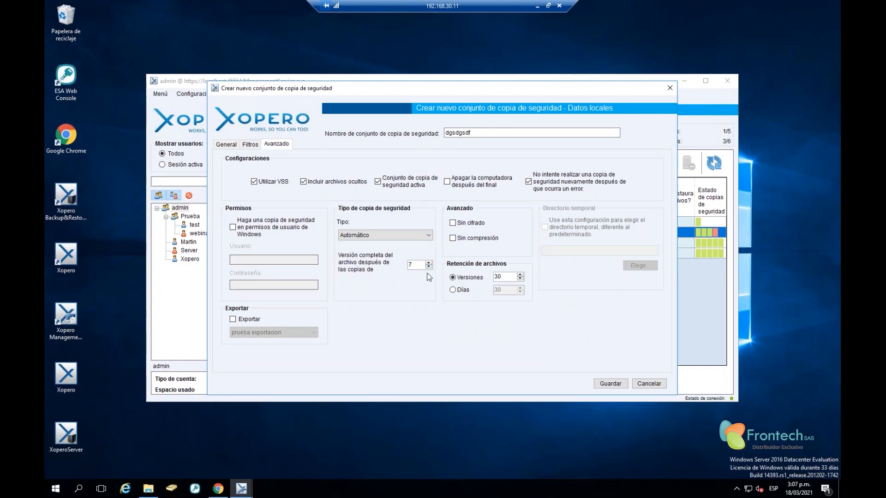
pyautogui.moveTo(420, 266); pyautogui.dragTo(396, 265)
pyautogui.click(420, 266)
# Confirm the backup Tipo stays Automático, then bring up the Filtros settings
pyautogui.click(387, 237)
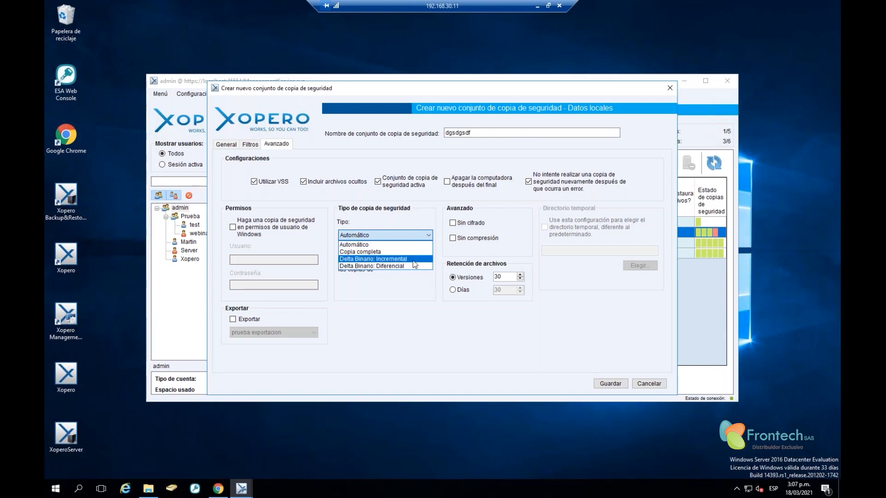
pyautogui.click(396, 283)
pyautogui.click(416, 264)
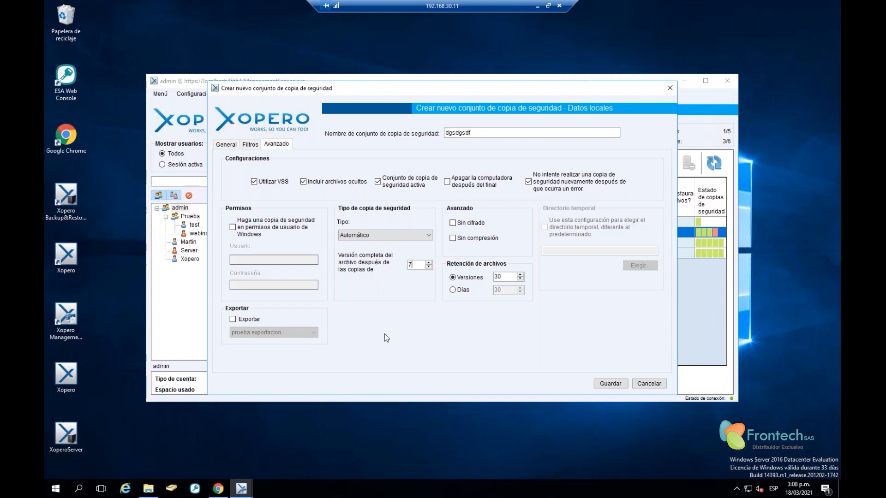
pyautogui.click(250, 144)
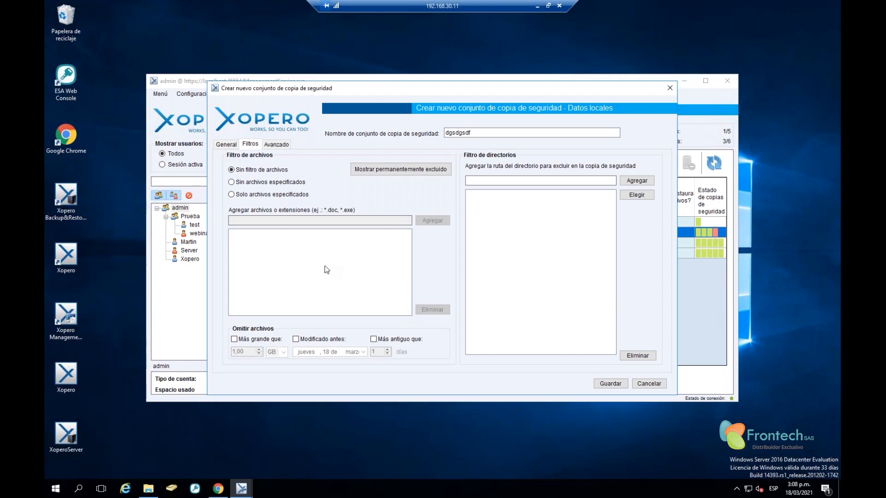
# Browse to C:\xopeor3\Xopero_Repo_025cf7 and open its repository folder 5
pyautogui.click(145, 492)
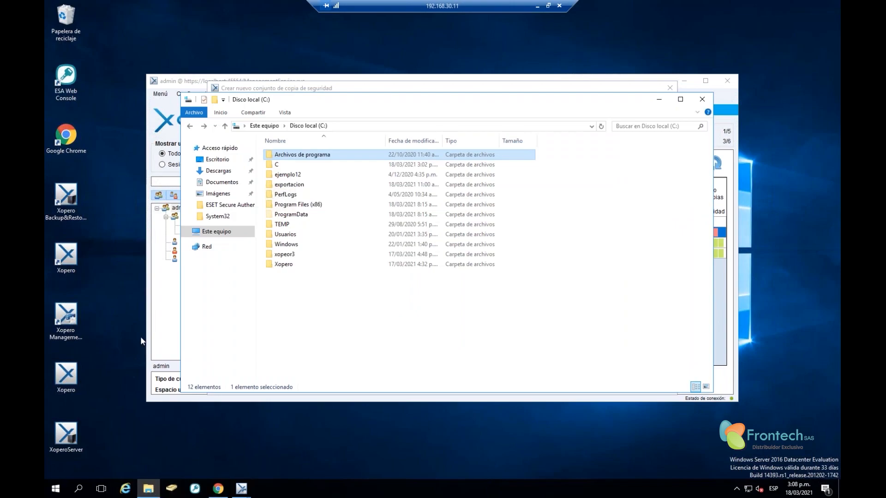
pyautogui.doubleClick(290, 256)
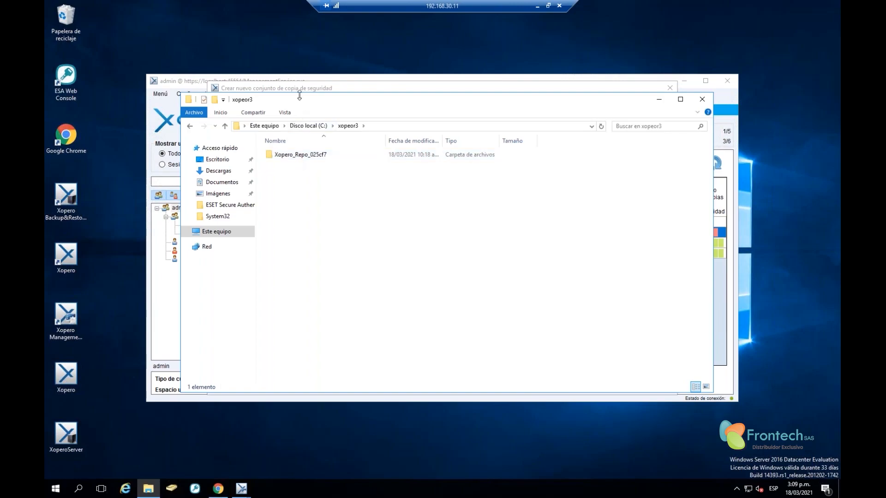
pyautogui.moveTo(303, 98); pyautogui.dragTo(407, 68)
pyautogui.doubleClick(386, 126)
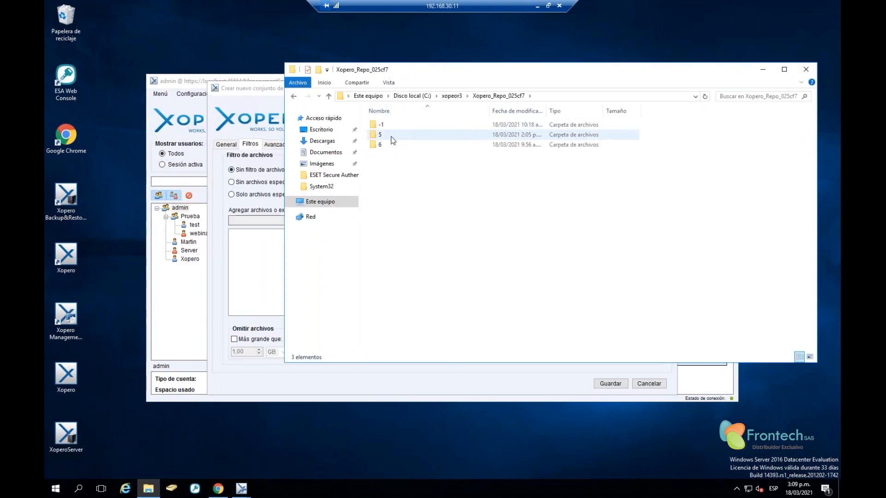
pyautogui.click(391, 137)
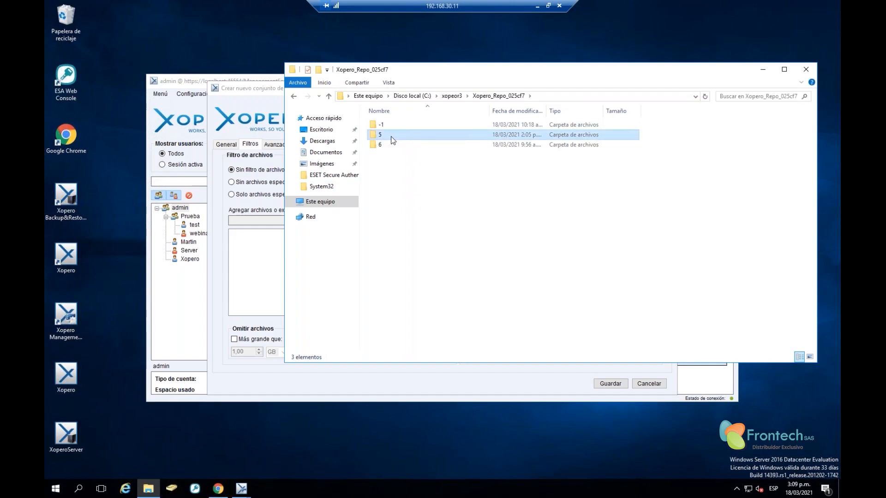
pyautogui.doubleClick(391, 137)
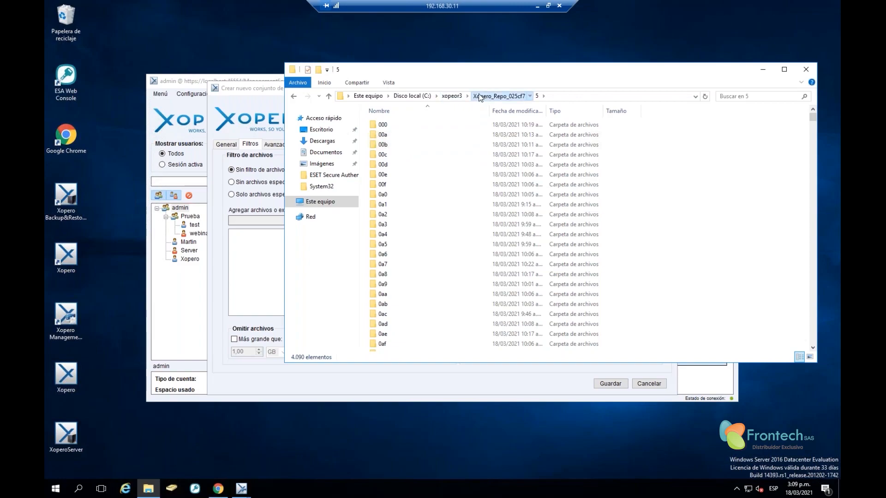
pyautogui.click(498, 96)
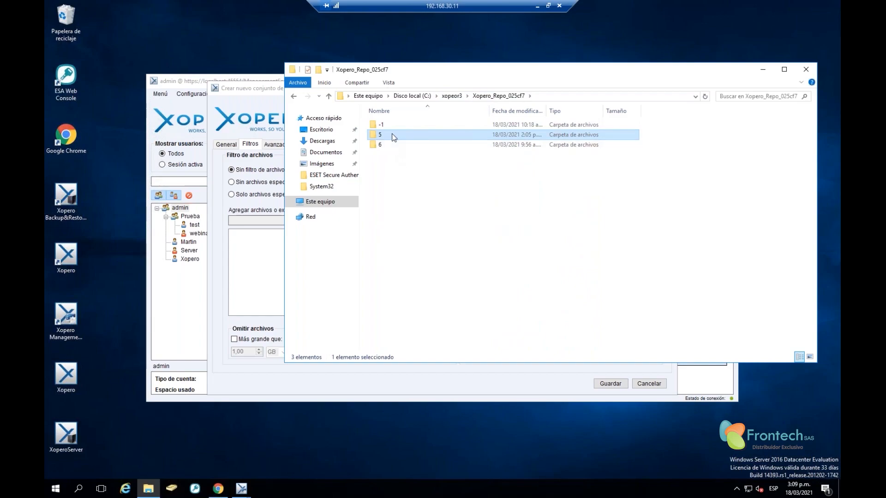
pyautogui.doubleClick(391, 135)
# Open subfolder 00b, widen the Nombre column and select its seven .dat chunk files
pyautogui.doubleClick(395, 146)
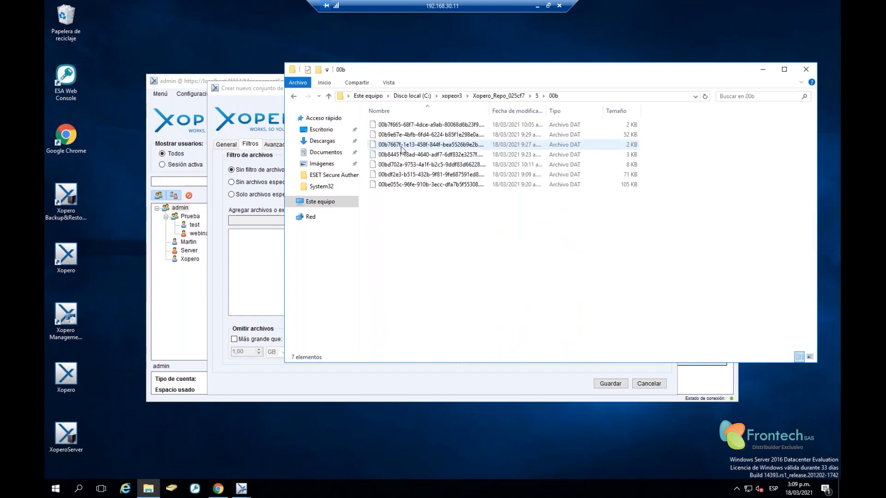
pyautogui.moveTo(488, 110); pyautogui.dragTo(572, 111)
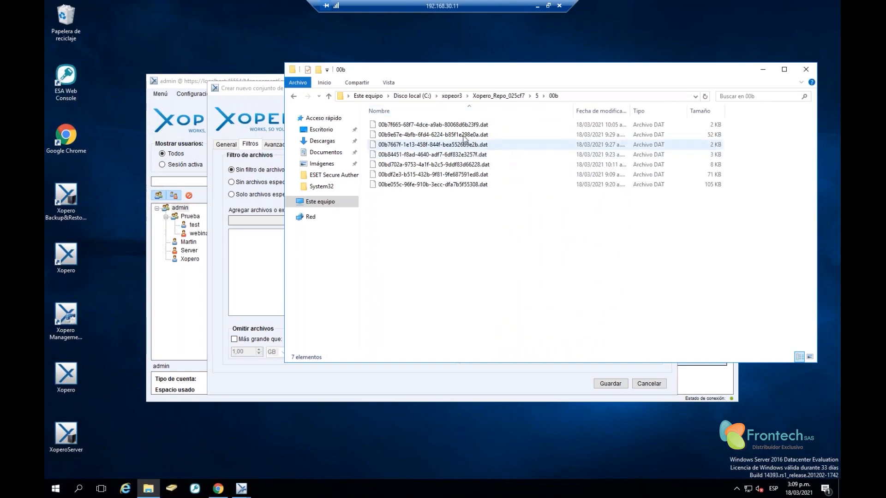
pyautogui.click(462, 174)
pyautogui.click(463, 196)
pyautogui.moveTo(443, 243); pyautogui.dragTo(371, 99)
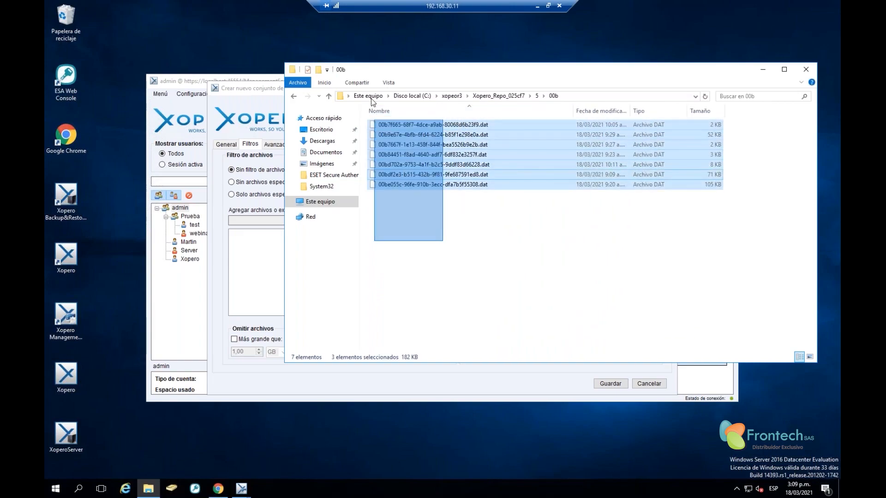
# Highlight the 105 KB chunk and all seven .dat files, then advance to the closing Preguntas? slide
pyautogui.click(443, 208)
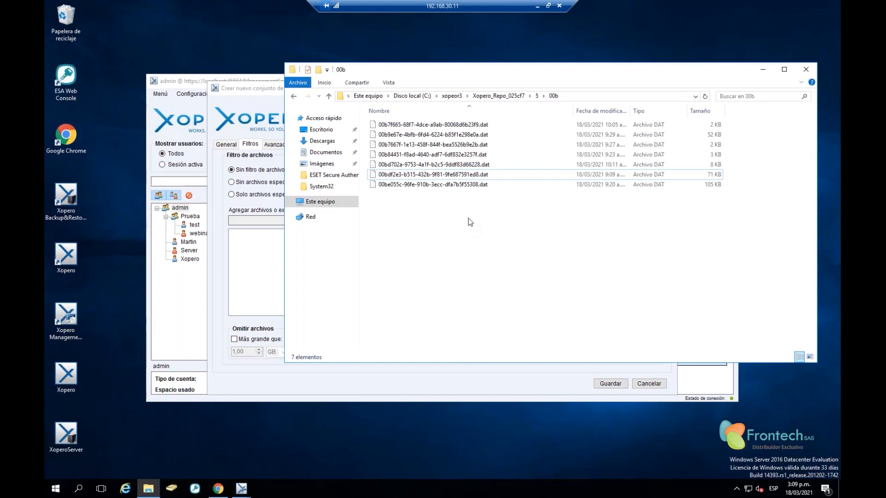
pyautogui.click(377, 185)
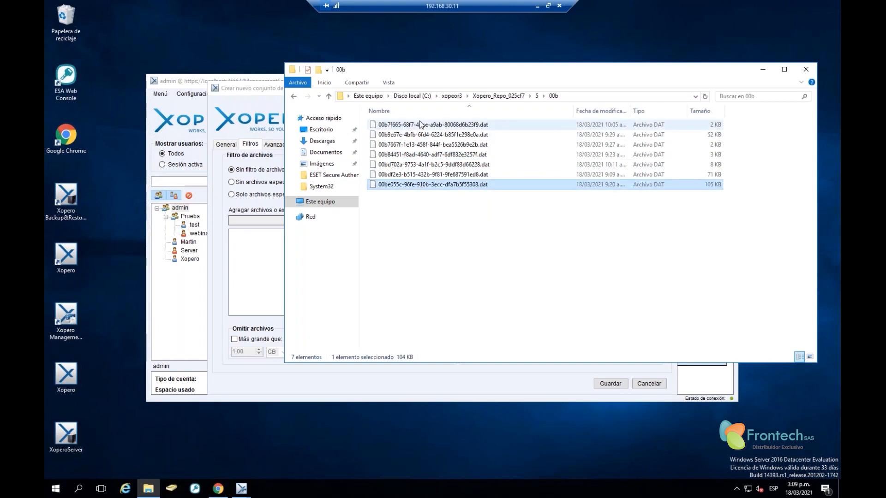
pyautogui.keyDown('shift'); pyautogui.click(420, 120); pyautogui.keyUp('shift')
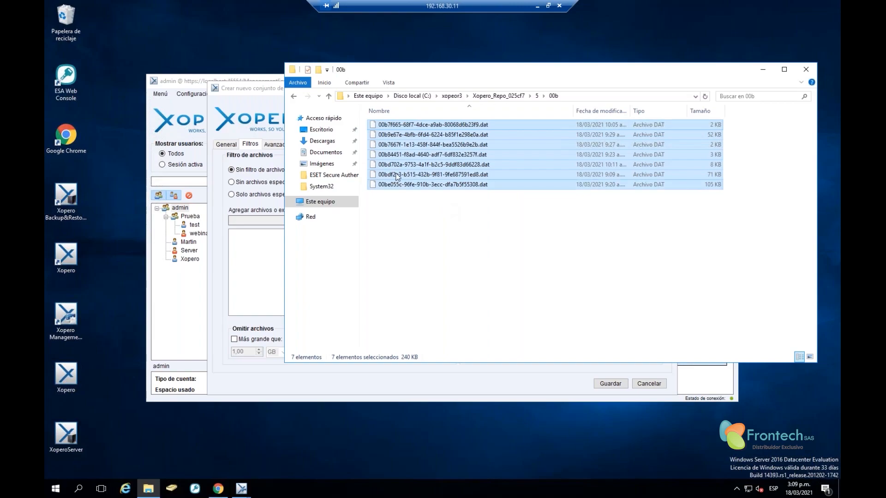
pyautogui.click(412, 227)
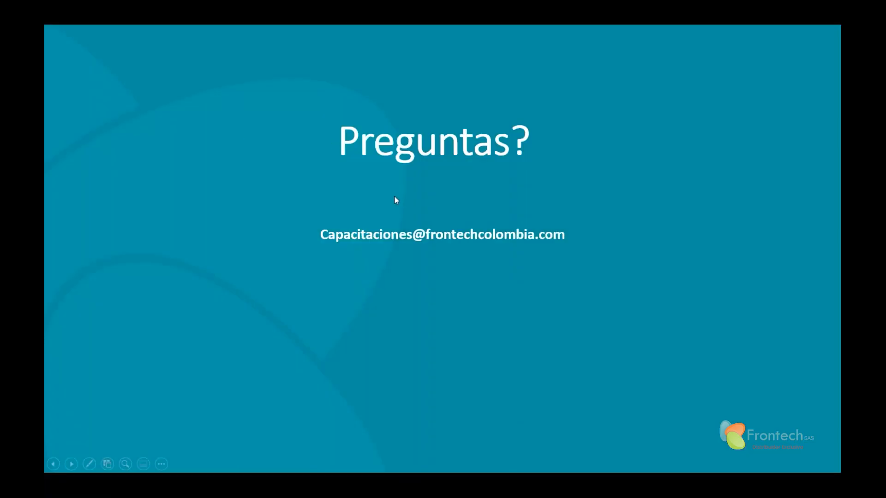
pyautogui.click(399, 174)
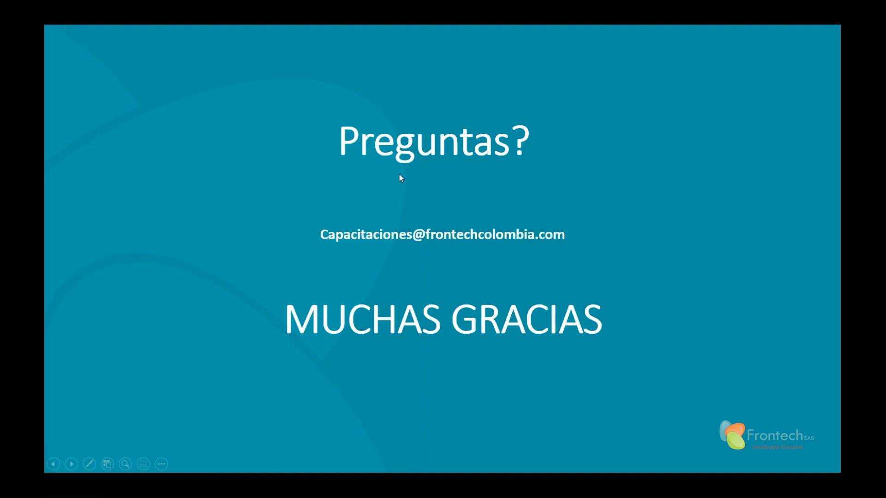